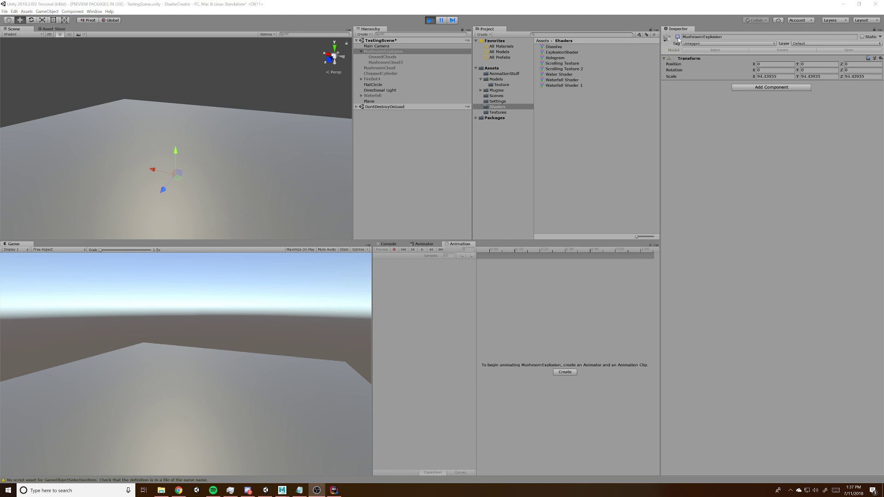
Enable the MushroomExplosion object to preview it, ending with it disabled again
{"action": "left_click", "coordinate": [678, 37]}
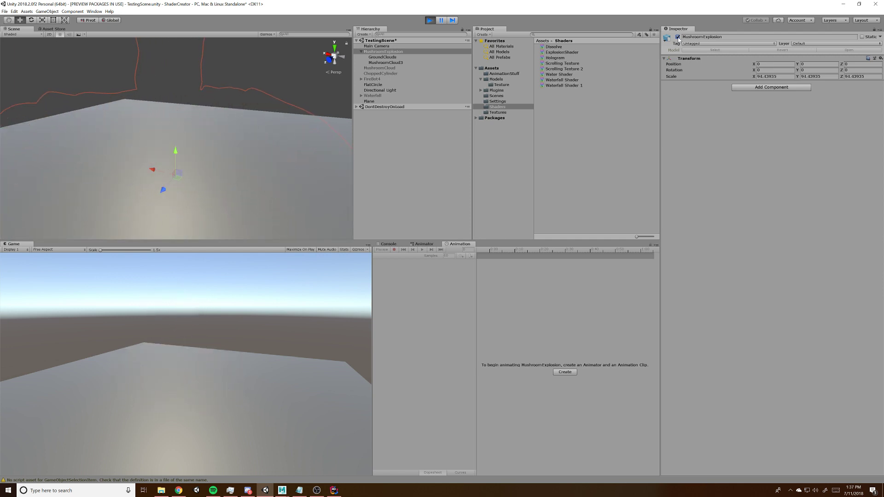
{"action": "left_click", "coordinate": [678, 37]}
{"action": "left_click", "coordinate": [678, 37]}
Open ExplosionShader in the shader editor, look over its node graph and rotate the mushroom cloud preview
{"action": "left_click", "coordinate": [559, 53]}
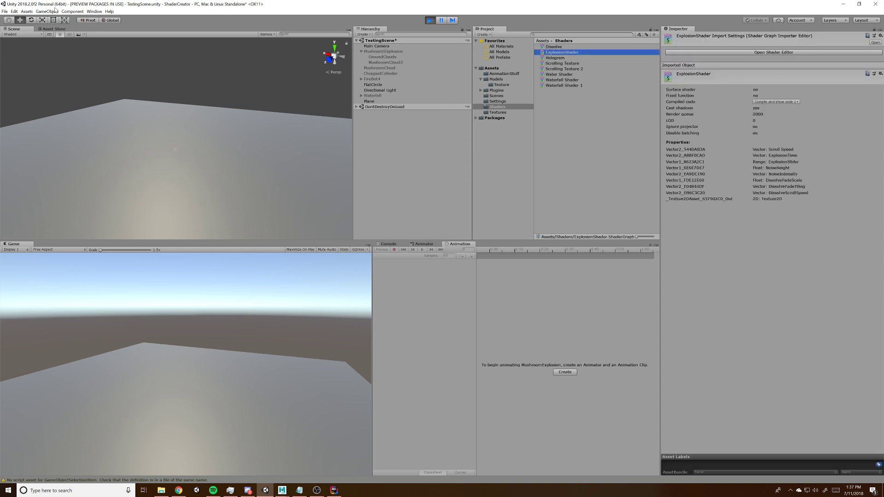
{"action": "left_click", "coordinate": [813, 53]}
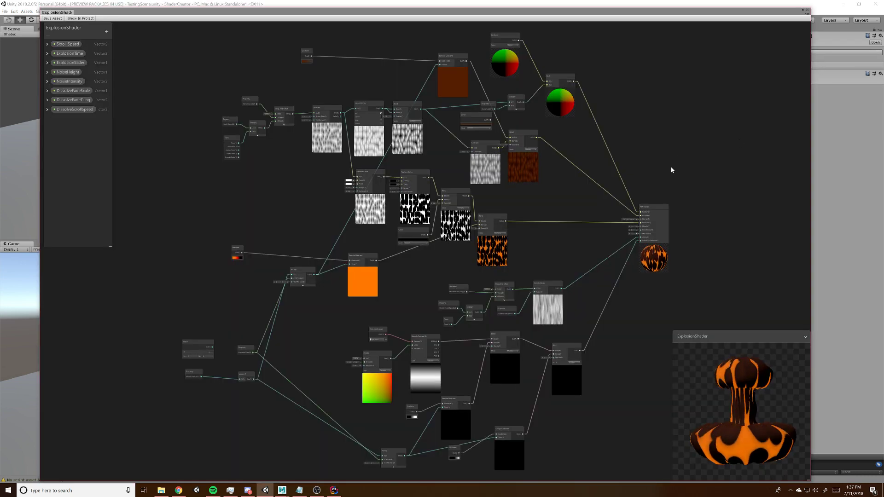
{"action": "middle_click_drag", "start_coordinate": [699, 234], "coordinate": [718, 173]}
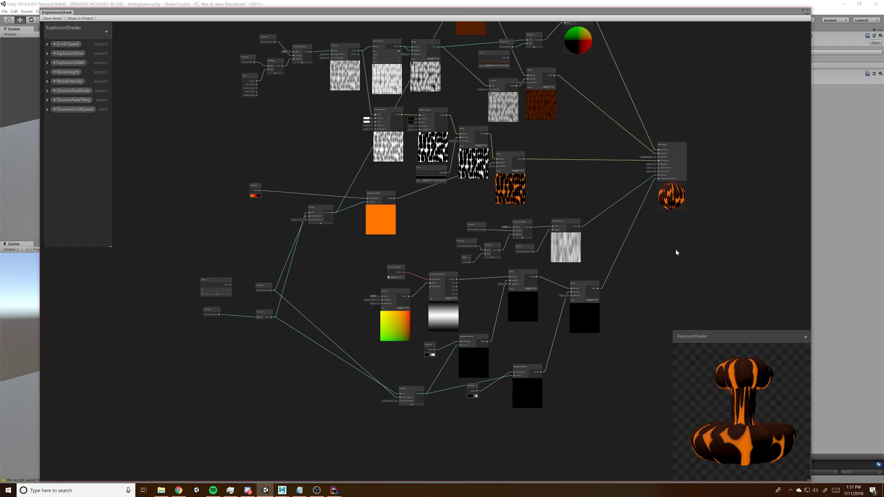
{"action": "middle_click_drag", "start_coordinate": [662, 263], "coordinate": [644, 275]}
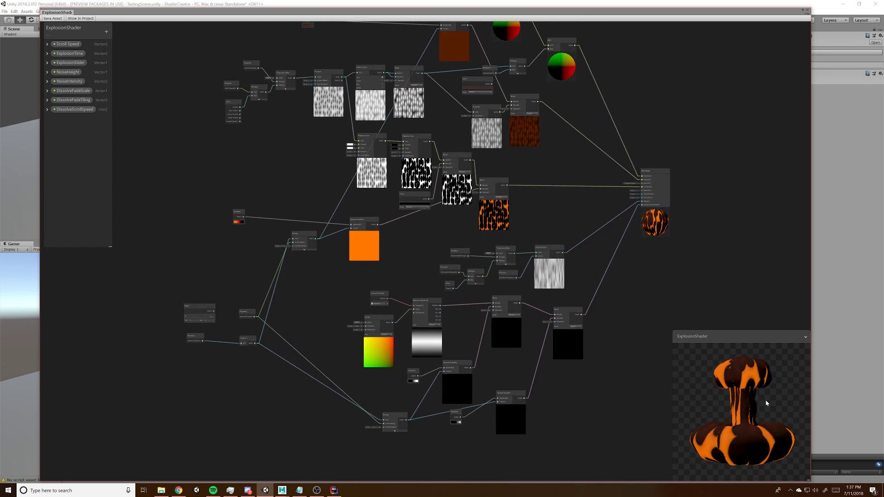
{"action": "left_click_drag", "start_coordinate": [766, 400], "coordinate": [760, 426]}
Switch to Autodesk Maya, close the Graph Editor and select the MushroomCloud4 mesh
{"action": "mouse_move", "coordinate": [282, 490]}
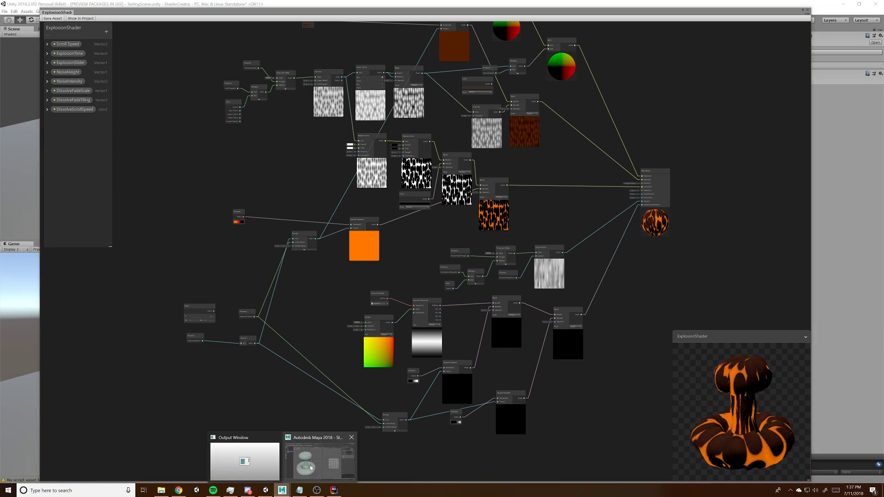
{"action": "left_click", "coordinate": [245, 455]}
{"action": "left_click", "coordinate": [393, 177]}
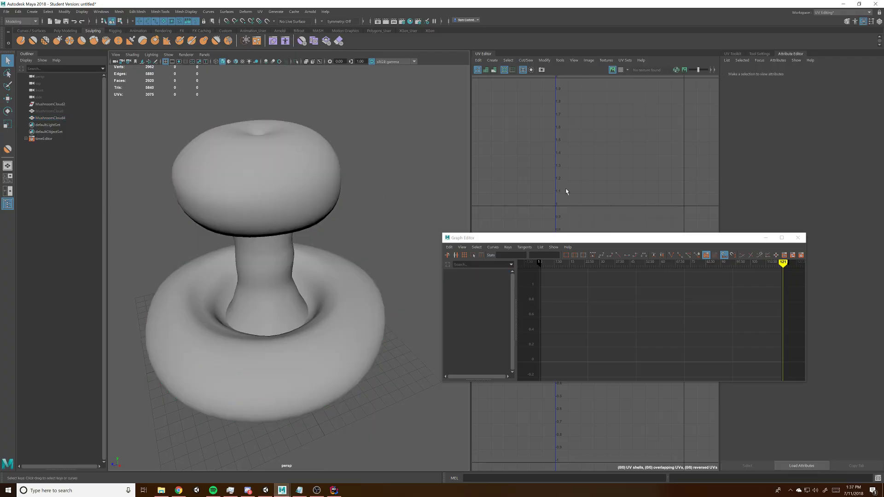
{"action": "left_click", "coordinate": [803, 238]}
{"action": "left_click", "coordinate": [398, 299]}
Examine the MushroomCloud4 mesh from several angles and inspect its current UV layout
{"action": "left_click_drag", "start_coordinate": [402, 306], "coordinate": [283, 194], "text": "alt"}
{"action": "scroll", "coordinate": [387, 230], "scroll_direction": "up", "scroll_amount": 5}
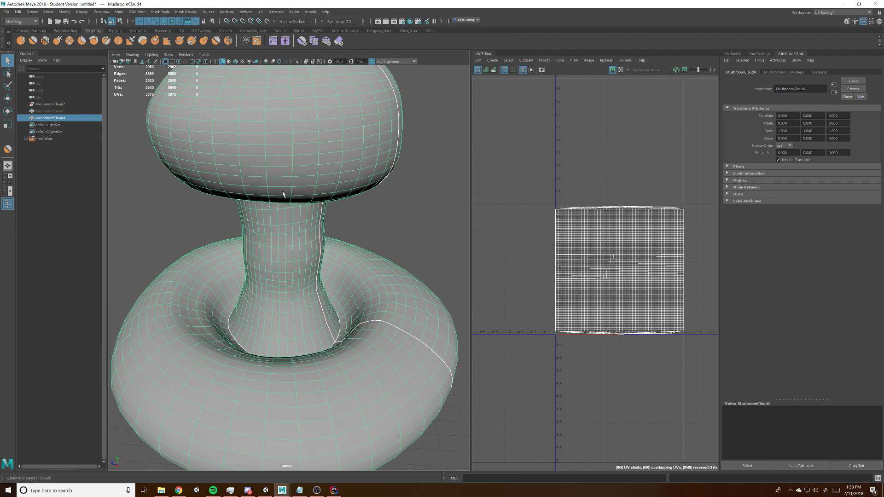
{"action": "left_click", "coordinate": [33, 41]}
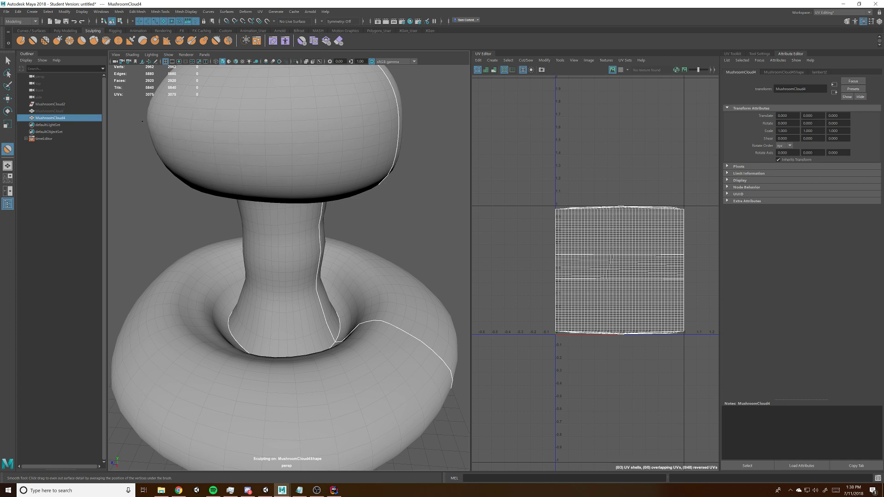
{"action": "scroll", "coordinate": [348, 232], "scroll_direction": "down", "scroll_amount": 5}
{"action": "key", "text": "q"}
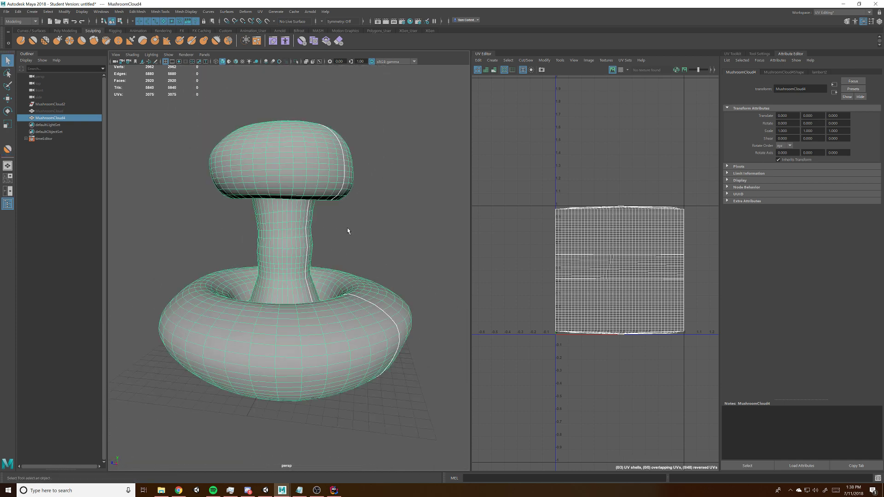
{"action": "left_click_drag", "start_coordinate": [348, 231], "coordinate": [365, 255], "text": "alt"}
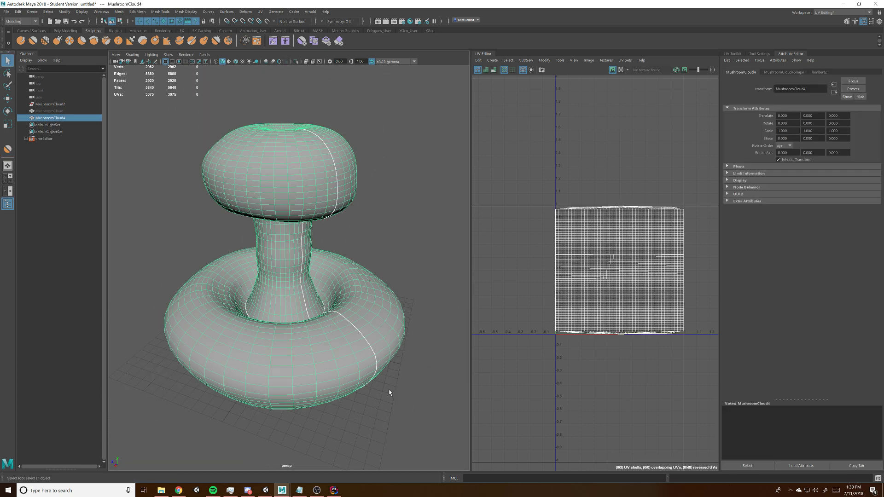
{"action": "left_click_drag", "start_coordinate": [361, 323], "coordinate": [402, 239], "text": "alt"}
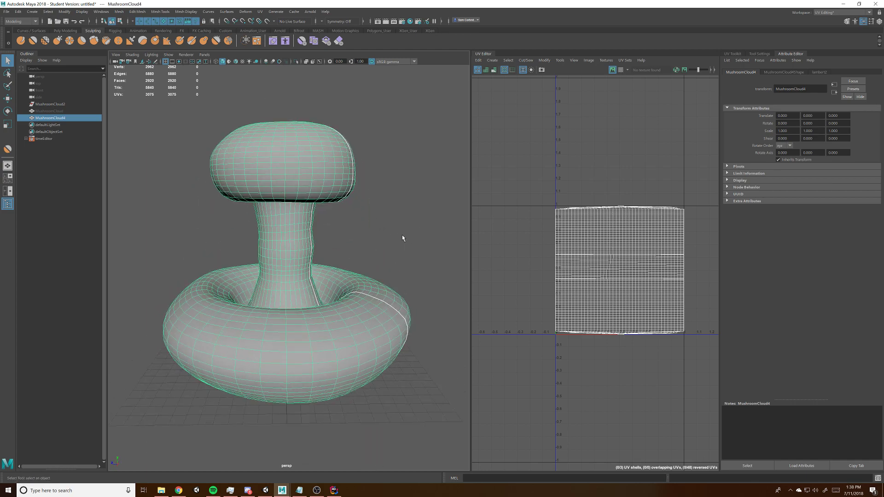
{"action": "scroll", "coordinate": [651, 260], "scroll_direction": "up", "scroll_amount": 5}
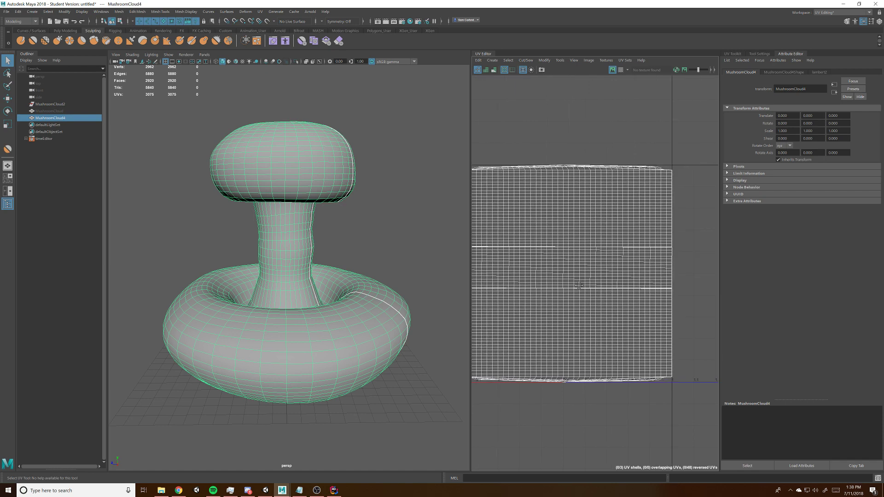
{"action": "scroll", "coordinate": [563, 288], "scroll_direction": "down", "scroll_amount": 4}
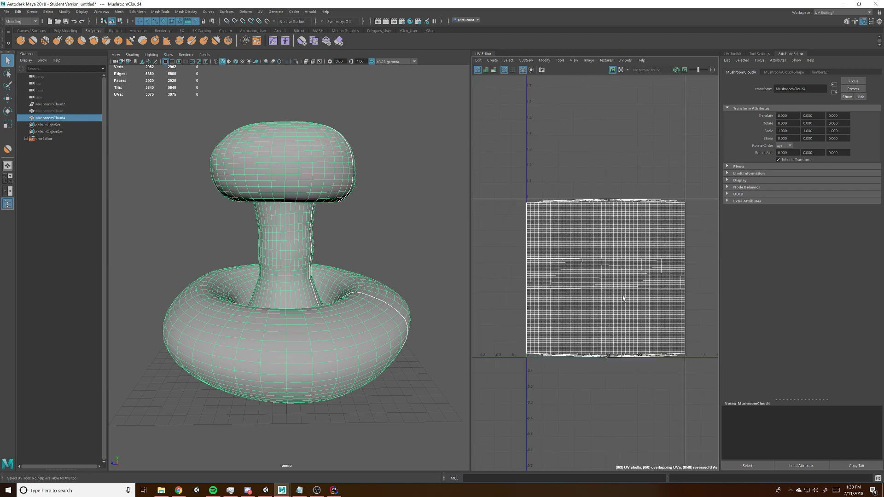
Select all faces of the mushroom cloud mesh and unitize their UVs
{"action": "right_click_drag", "start_coordinate": [401, 237], "coordinate": [400, 251]}
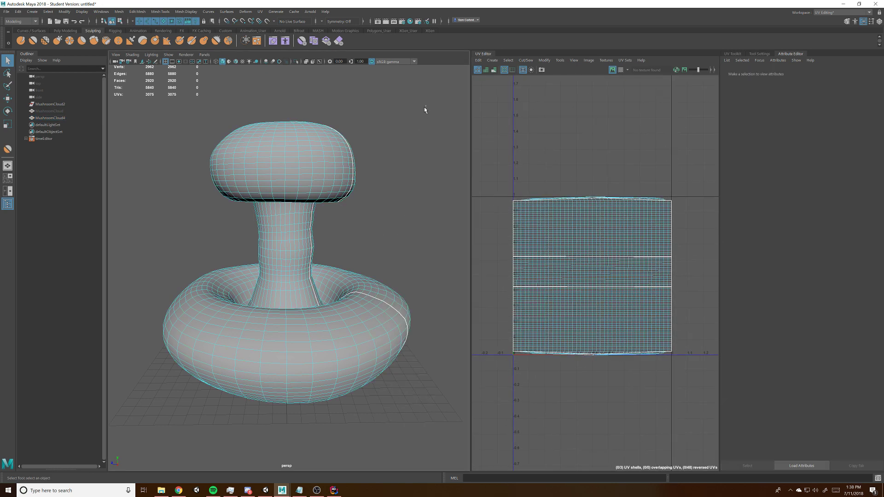
{"action": "left_click_drag", "start_coordinate": [425, 107], "coordinate": [175, 464]}
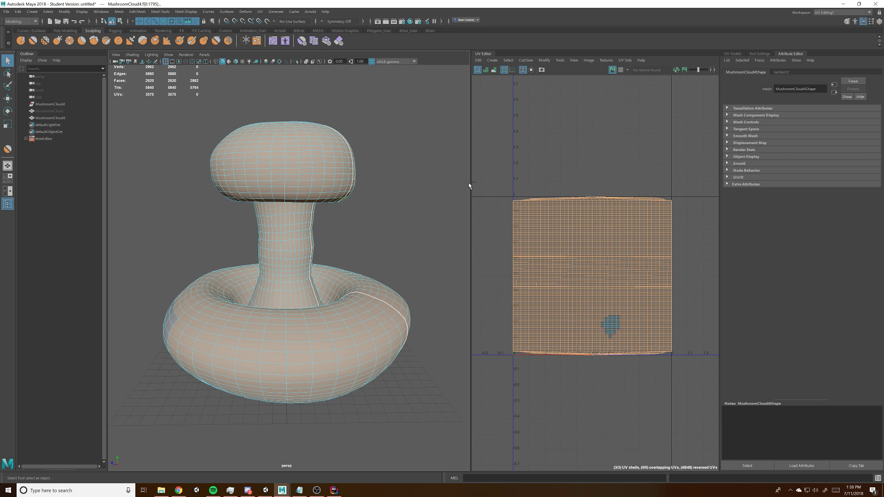
{"action": "left_click_drag", "start_coordinate": [677, 157], "coordinate": [509, 422]}
{"action": "left_click", "coordinate": [574, 60]}
{"action": "mouse_move", "coordinate": [553, 63]}
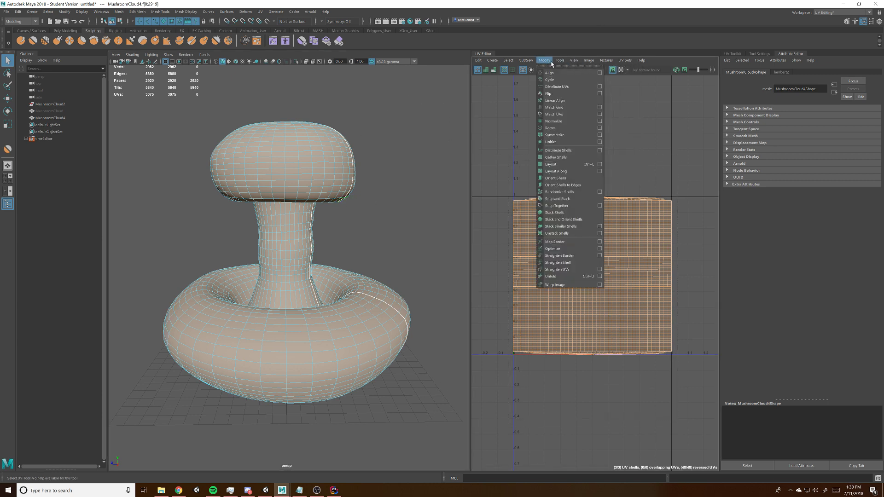
{"action": "left_click", "coordinate": [553, 142]}
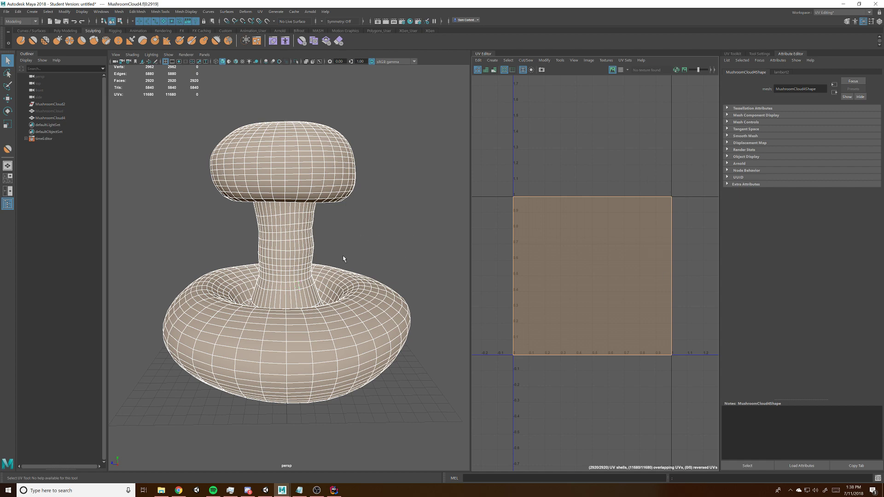
Select the vertical line of edges running over the mushroom cloud's base ring, stem and cap
{"action": "left_click_drag", "start_coordinate": [372, 236], "coordinate": [405, 247], "text": "alt"}
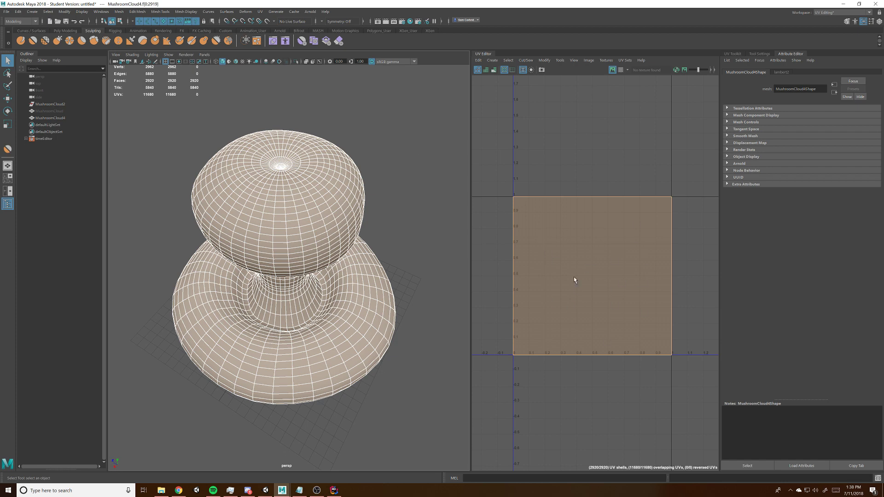
{"action": "mouse_move", "coordinate": [357, 334]}
{"action": "left_mouse_down", "text": "alt"}
{"action": "mouse_move", "coordinate": [298, 180]}
{"action": "mouse_move", "coordinate": [354, 335]}
{"action": "mouse_move", "coordinate": [368, 337]}
{"action": "left_mouse_up", "text": "alt"}
{"action": "right_click_drag", "start_coordinate": [409, 218], "coordinate": [409, 199]}
{"action": "double_click", "coordinate": [359, 328]}
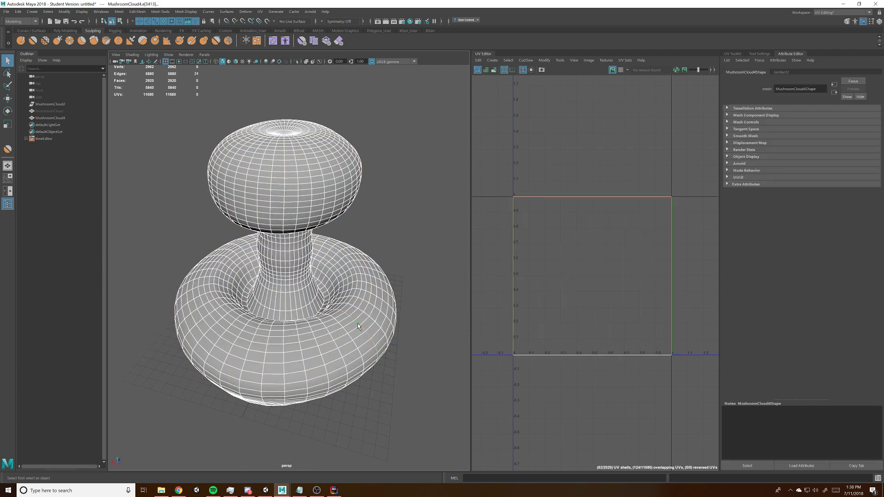
{"action": "left_click_drag", "start_coordinate": [355, 316], "coordinate": [304, 304], "text": "alt"}
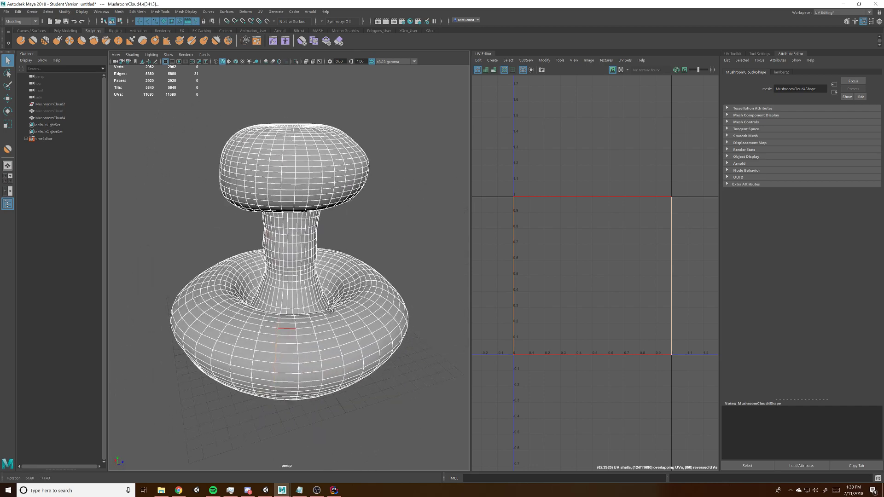
{"action": "right_click_drag", "start_coordinate": [203, 292], "coordinate": [216, 288], "text": "alt"}
{"action": "scroll", "coordinate": [216, 288], "scroll_direction": "up", "scroll_amount": 3}
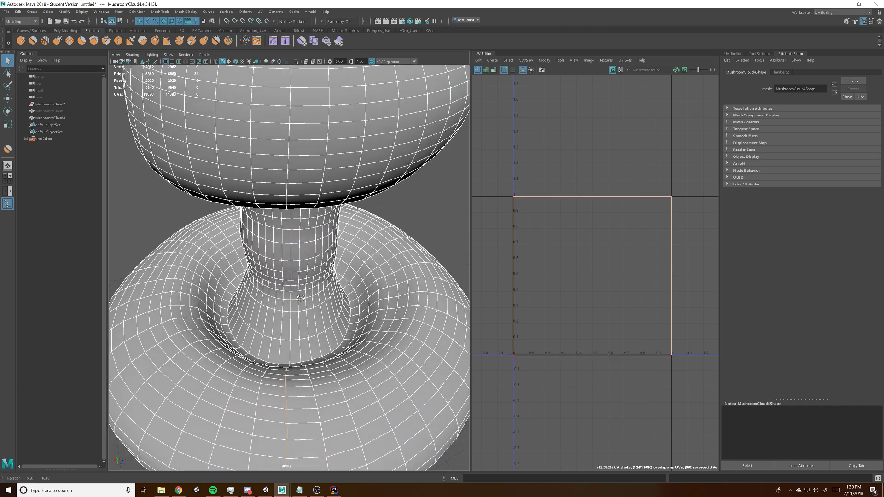
{"action": "double_click", "coordinate": [291, 349], "text": "shift"}
Add the horizontal edge loops where the stem meets the cap and the base ring to the selection
{"action": "left_click_drag", "start_coordinate": [331, 339], "coordinate": [341, 253], "text": "alt"}
{"action": "scroll", "coordinate": [333, 255], "scroll_direction": "down", "scroll_amount": 3}
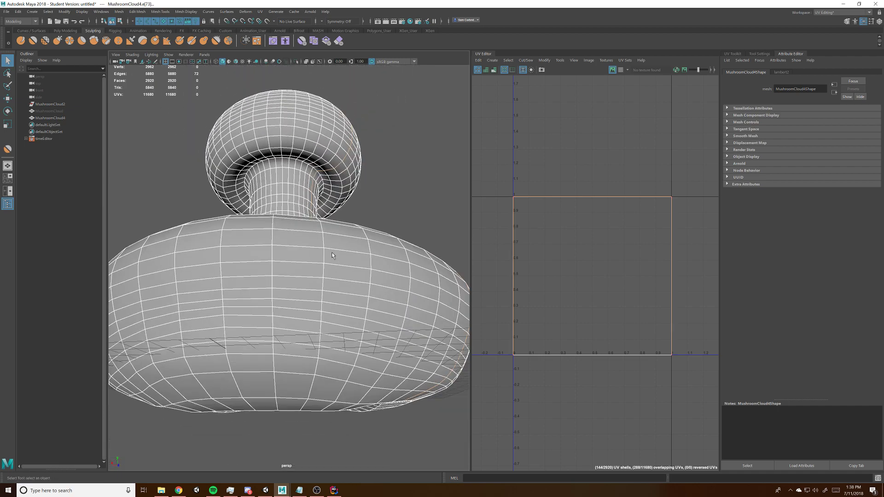
{"action": "double_click", "coordinate": [325, 180], "text": "shift"}
{"action": "left_click_drag", "start_coordinate": [328, 182], "coordinate": [324, 333], "text": "alt"}
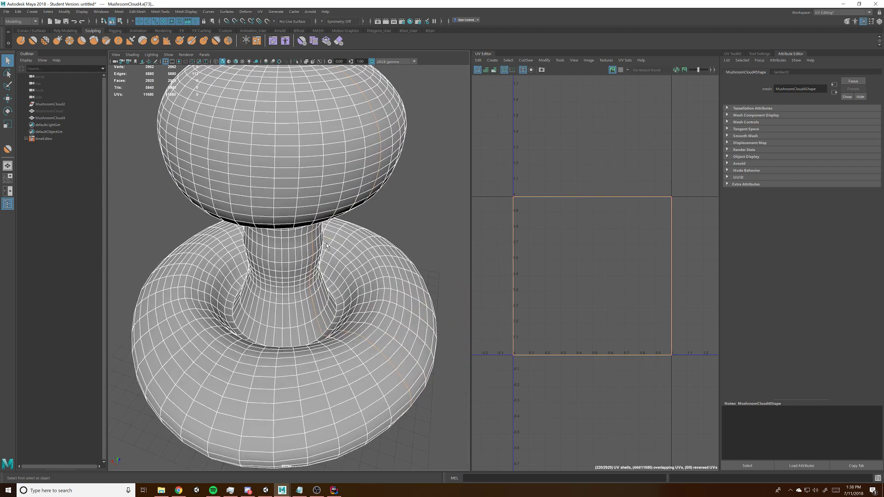
{"action": "double_click", "coordinate": [324, 332], "text": "shift"}
{"action": "left_click_drag", "start_coordinate": [324, 333], "coordinate": [248, 161], "text": "alt"}
Invert the edge selection and sew the UVs along all edges except the chosen seams
{"action": "left_click", "coordinate": [48, 12]}
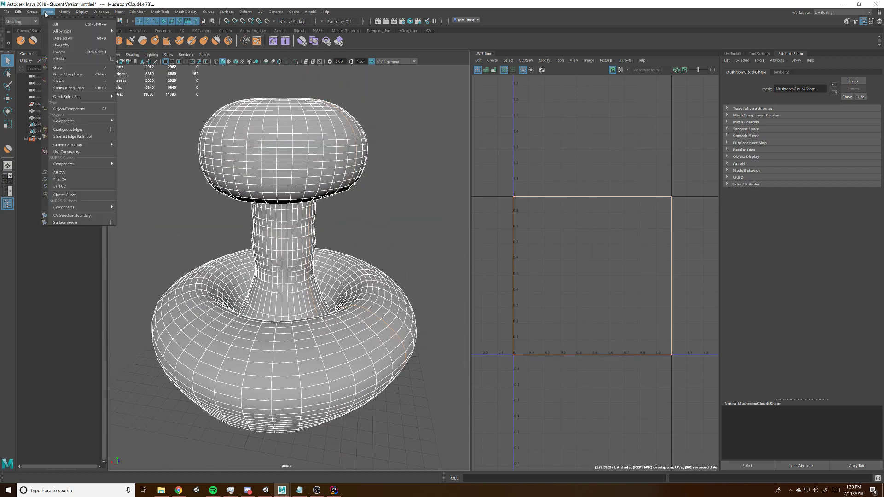
{"action": "left_click", "coordinate": [60, 52]}
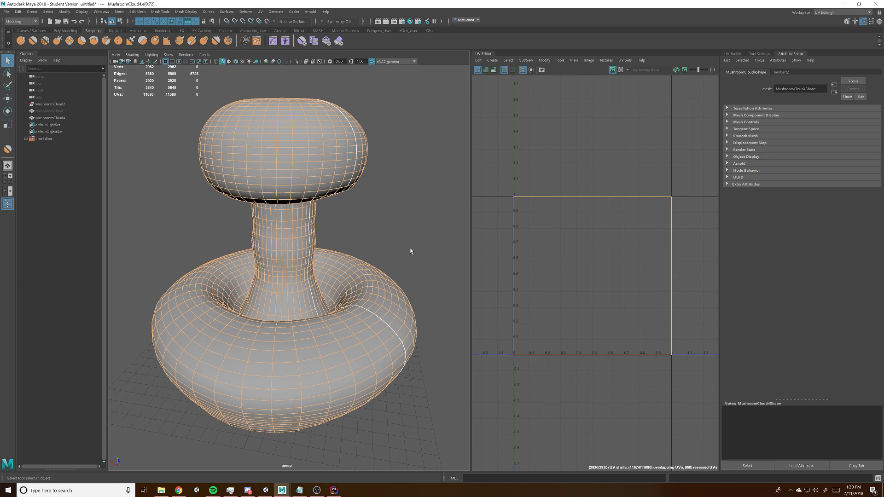
{"action": "left_click_drag", "start_coordinate": [410, 248], "coordinate": [374, 253], "text": "alt"}
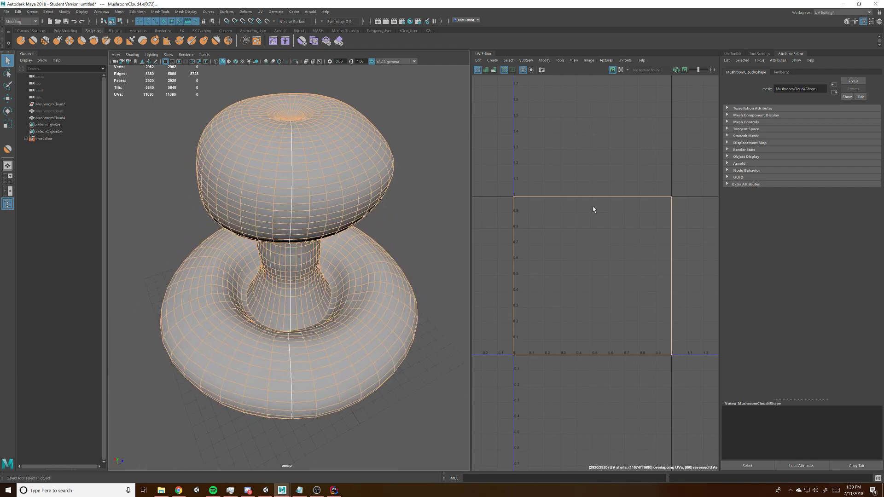
{"action": "right_click_drag", "start_coordinate": [593, 208], "coordinate": [520, 186]}
{"action": "left_click_drag", "start_coordinate": [650, 388], "coordinate": [677, 395]}
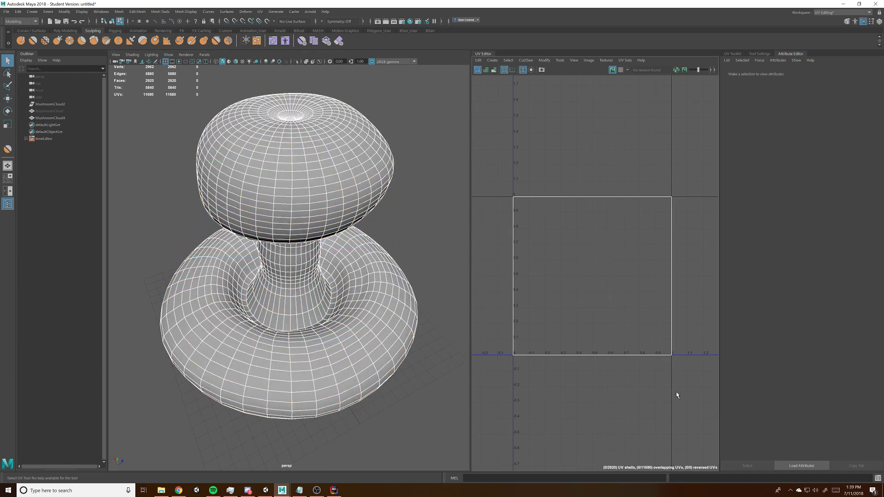
{"action": "right_click_drag", "start_coordinate": [432, 215], "coordinate": [421, 181]}
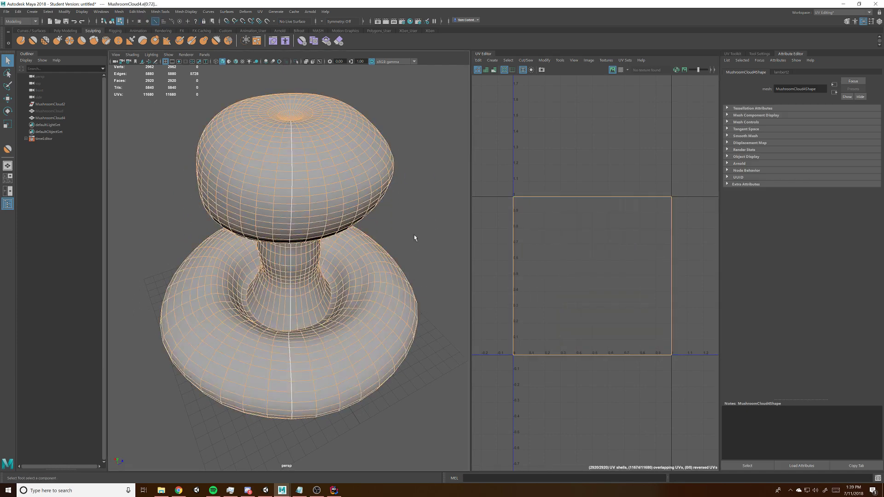
{"action": "left_click_drag", "start_coordinate": [388, 238], "coordinate": [430, 234], "text": "alt"}
{"action": "right_click_drag", "start_coordinate": [563, 160], "coordinate": [548, 138], "text": "shift"}
Select the cap, stem and base ring UV shells and lay them out within the UV tile
{"action": "right_click_drag", "start_coordinate": [622, 244], "coordinate": [498, 228], "text": "alt"}
{"action": "right_click_drag", "start_coordinate": [577, 242], "coordinate": [538, 215]}
{"action": "left_click", "coordinate": [577, 221]}
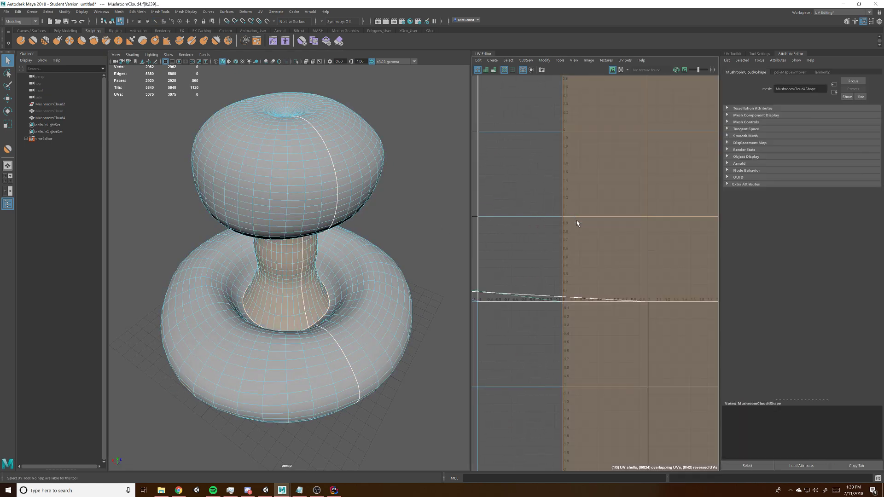
{"action": "left_click", "coordinate": [532, 246]}
{"action": "left_click", "coordinate": [536, 321]}
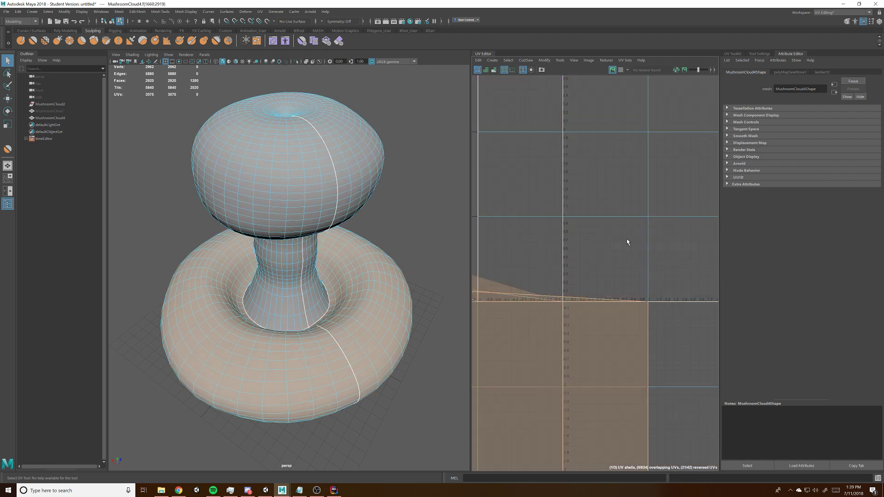
{"action": "left_click_drag", "start_coordinate": [561, 323], "coordinate": [559, 327]}
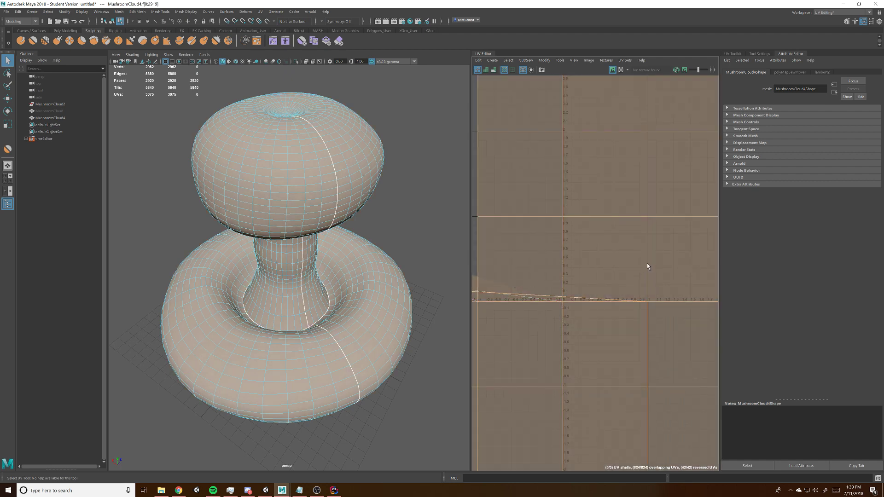
{"action": "key", "text": "ctrl+l"}
{"action": "right_click_drag", "start_coordinate": [553, 264], "coordinate": [811, 271], "text": "alt"}
{"action": "middle_click_drag", "start_coordinate": [626, 250], "coordinate": [553, 266], "text": "alt"}
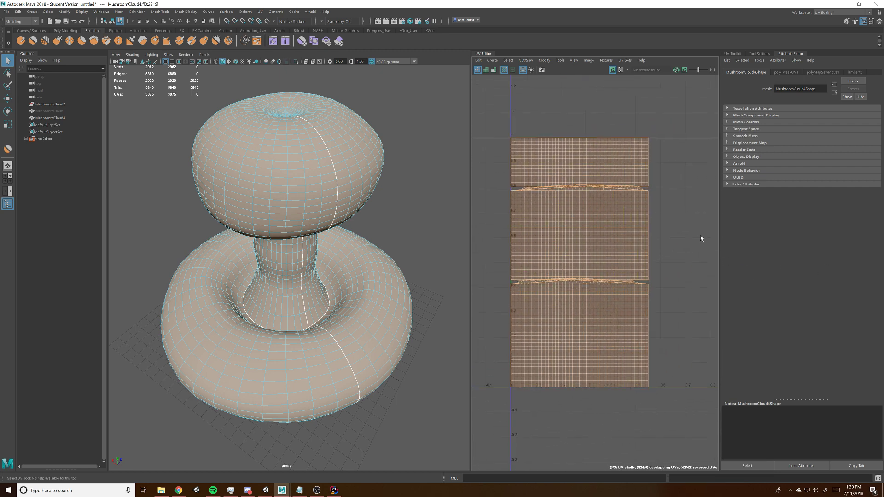
Select only the middle UV shell and check which part of the mushroom cloud it covers
{"action": "left_click", "coordinate": [701, 236]}
{"action": "double_click", "coordinate": [616, 243]}
{"action": "middle_click_drag", "start_coordinate": [664, 249], "coordinate": [619, 253], "text": "alt"}
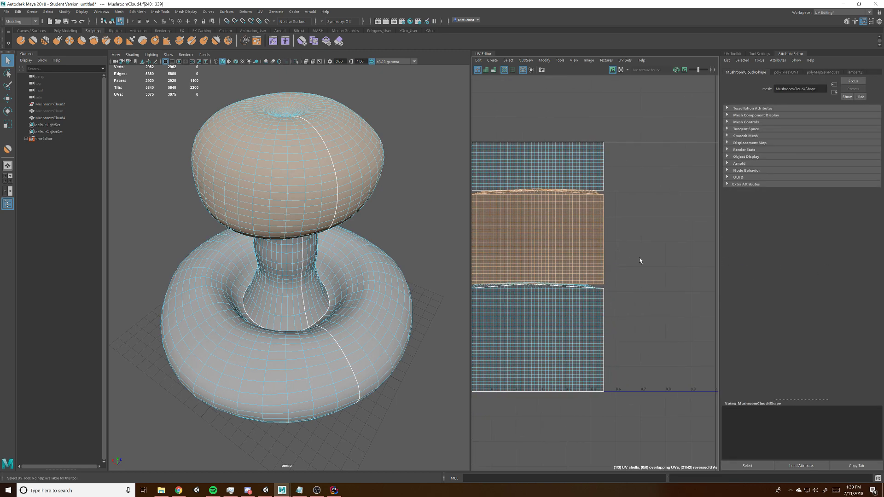
{"action": "left_click_drag", "start_coordinate": [289, 296], "coordinate": [319, 286], "text": "alt"}
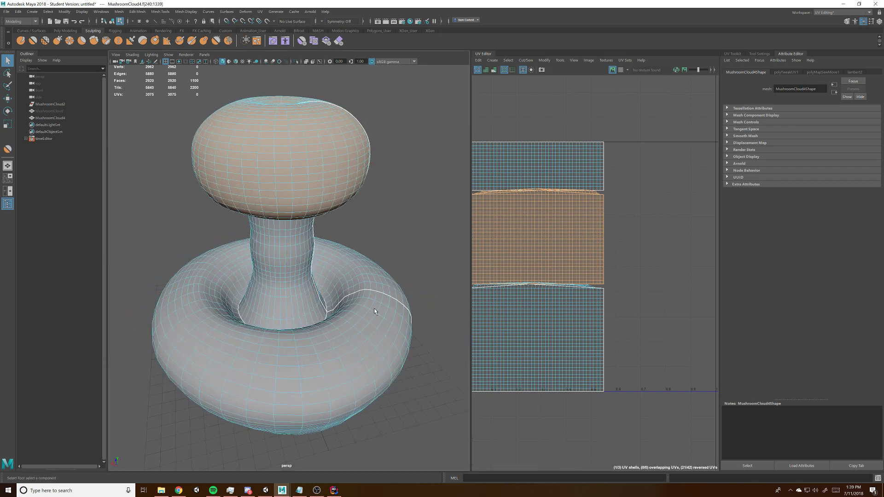
Select the base ring's UV shell and examine the mushroom cloud's seams and shells from several angles
{"action": "left_click", "coordinate": [354, 322]}
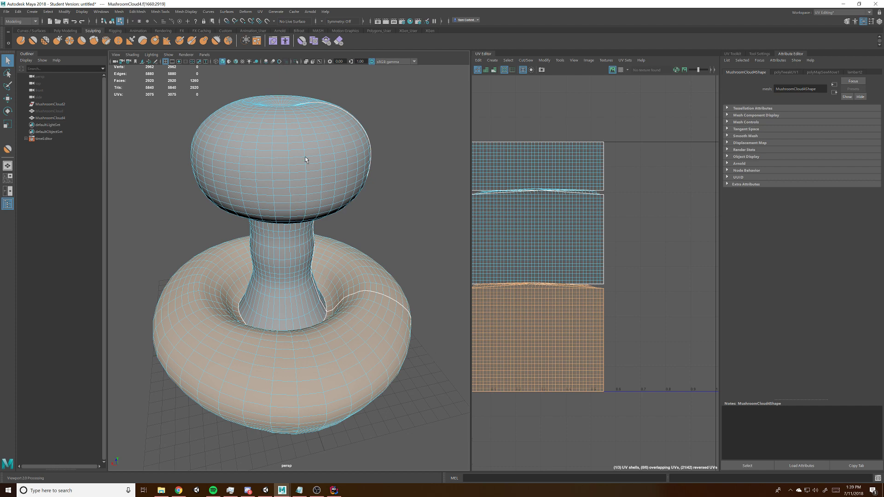
{"action": "left_click_drag", "start_coordinate": [306, 160], "coordinate": [312, 276], "text": "alt"}
{"action": "left_click_drag", "start_coordinate": [352, 157], "coordinate": [361, 245], "text": "alt"}
{"action": "left_click_drag", "start_coordinate": [305, 268], "coordinate": [296, 130], "text": "alt"}
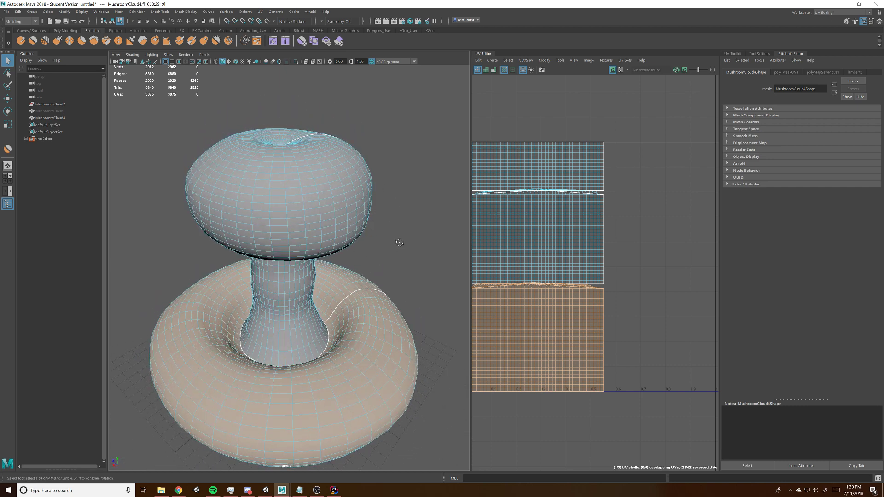
{"action": "left_click_drag", "start_coordinate": [400, 243], "coordinate": [399, 232], "text": "alt"}
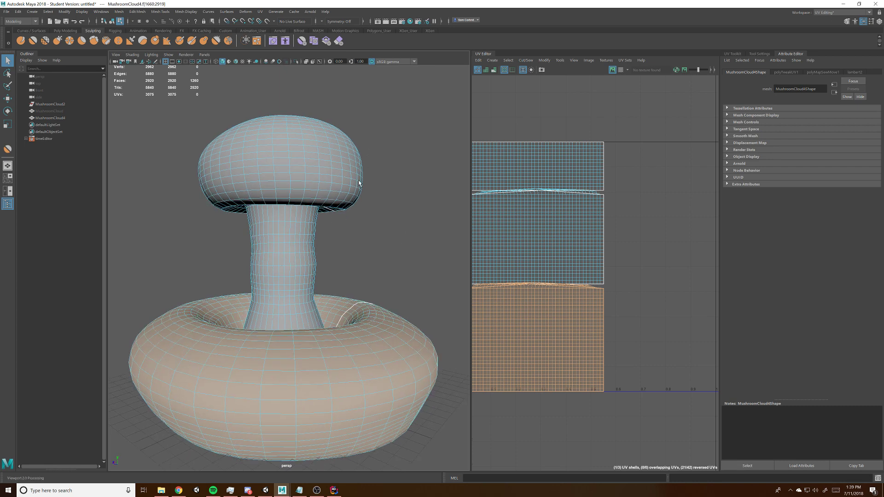
{"action": "left_click_drag", "start_coordinate": [389, 155], "coordinate": [575, 138], "text": "alt"}
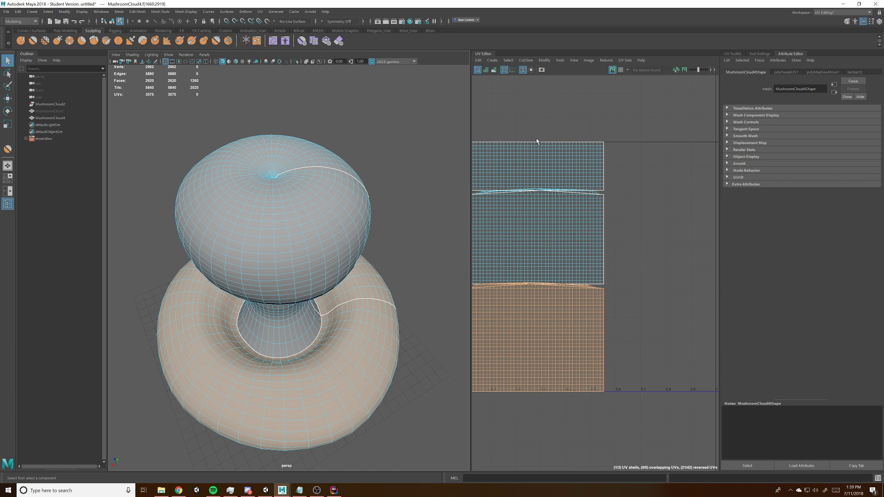
{"action": "right_click_drag", "start_coordinate": [650, 273], "coordinate": [607, 274], "text": "alt"}
{"action": "middle_click_drag", "start_coordinate": [607, 273], "coordinate": [596, 282], "text": "alt"}
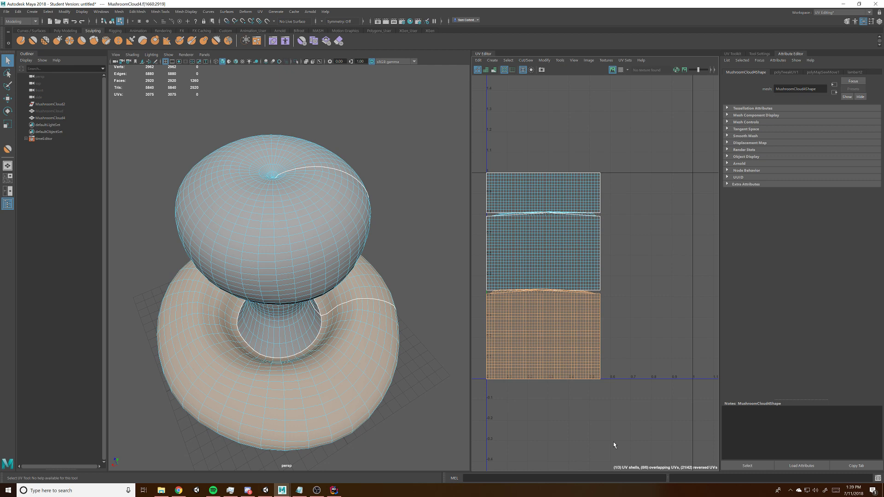
{"action": "left_click_drag", "start_coordinate": [336, 173], "coordinate": [260, 122], "text": "alt"}
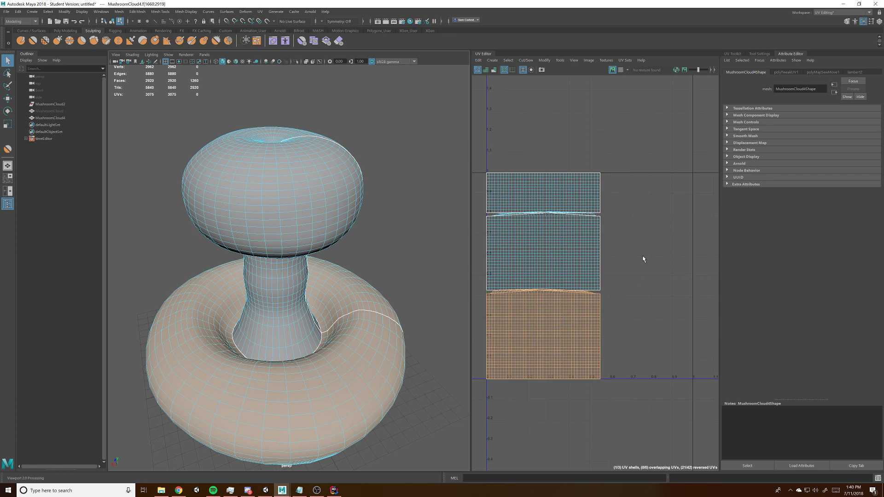
Select the stem's UV shell and rotate it about half a turn
{"action": "left_click", "coordinate": [558, 198]}
{"action": "key", "text": "e"}
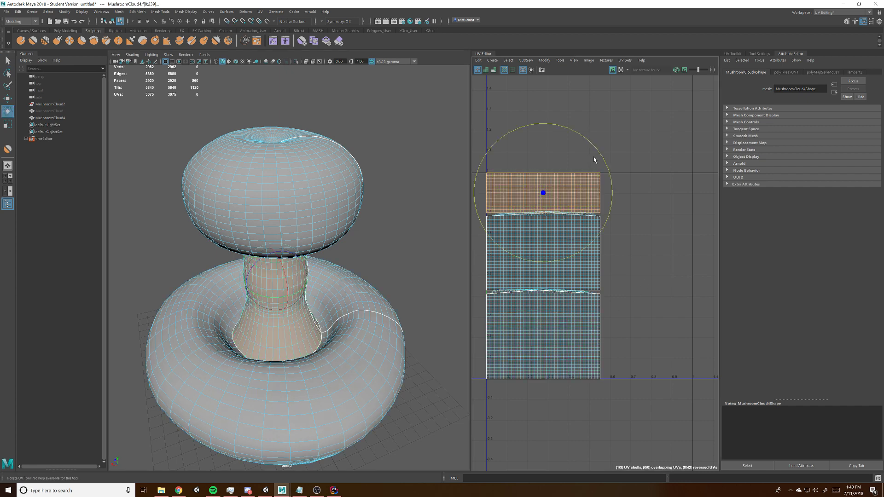
{"action": "left_click_drag", "start_coordinate": [599, 154], "coordinate": [459, 252]}
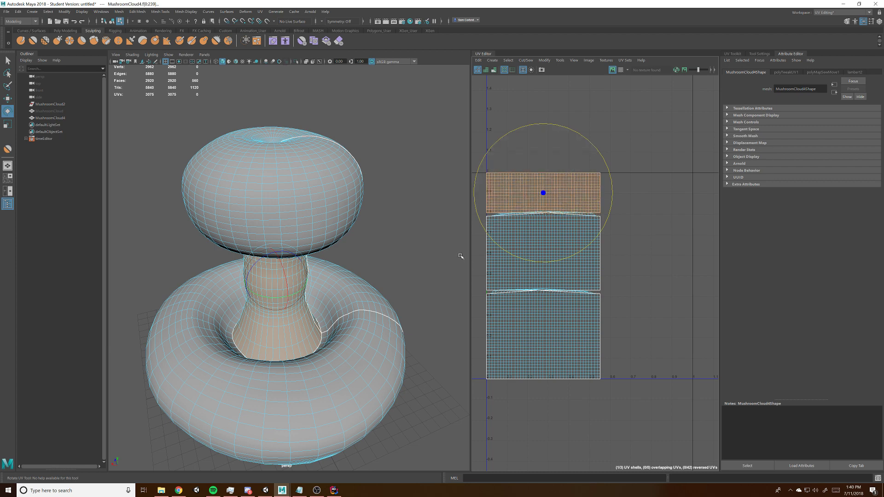
Select all three UV shells and scale them horizontally to fill the full width of the UV tile
{"action": "left_click", "coordinate": [579, 269]}
{"action": "left_click", "coordinate": [584, 189], "text": "shift"}
{"action": "left_click", "coordinate": [586, 356], "text": "shift"}
{"action": "key", "text": "r"}
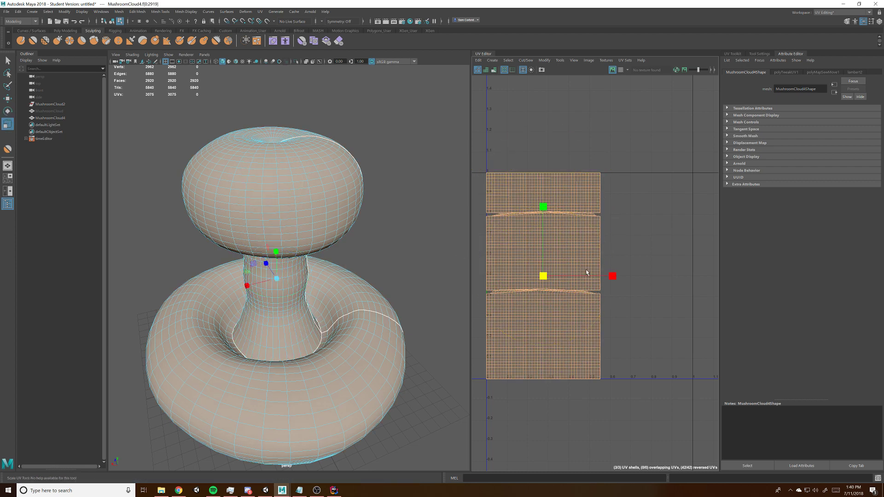
{"action": "left_click_drag", "start_coordinate": [611, 276], "coordinate": [658, 277]}
{"action": "key", "text": "w"}
{"action": "key", "text": "r"}
{"action": "key", "text": "w"}
{"action": "key", "text": "r"}
{"action": "key", "text": "w"}
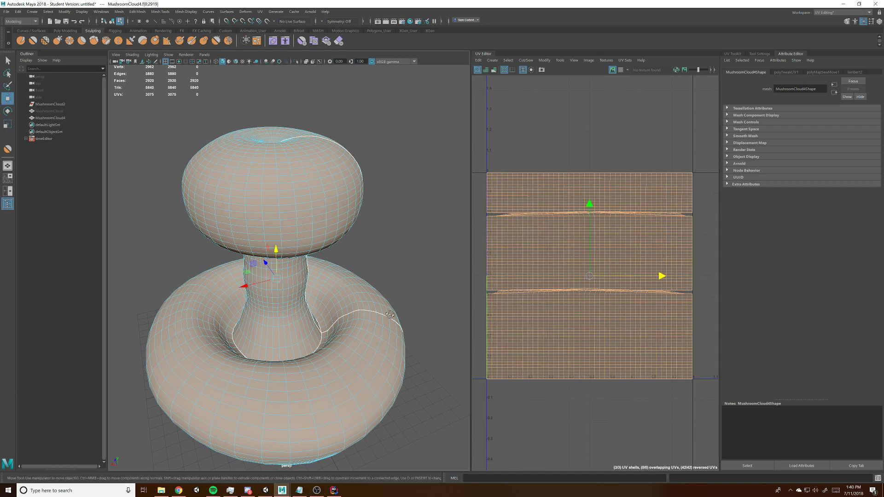
{"action": "mouse_move", "coordinate": [376, 308]}
{"action": "left_mouse_down", "text": "alt"}
{"action": "mouse_move", "coordinate": [239, 272]}
{"action": "mouse_move", "coordinate": [426, 309]}
{"action": "mouse_move", "coordinate": [367, 306]}
{"action": "left_mouse_up", "text": "alt"}
{"action": "scroll", "coordinate": [426, 309], "scroll_direction": "down", "scroll_amount": 3}
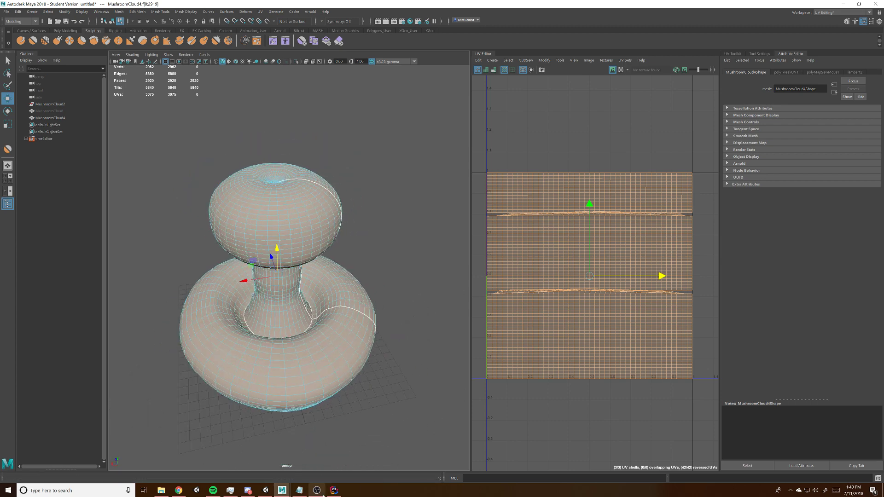
Switch to Unity and look over the ExplosionShader graph, from the noise nodes through the color and displacement branches
{"action": "left_click", "coordinate": [266, 491]}
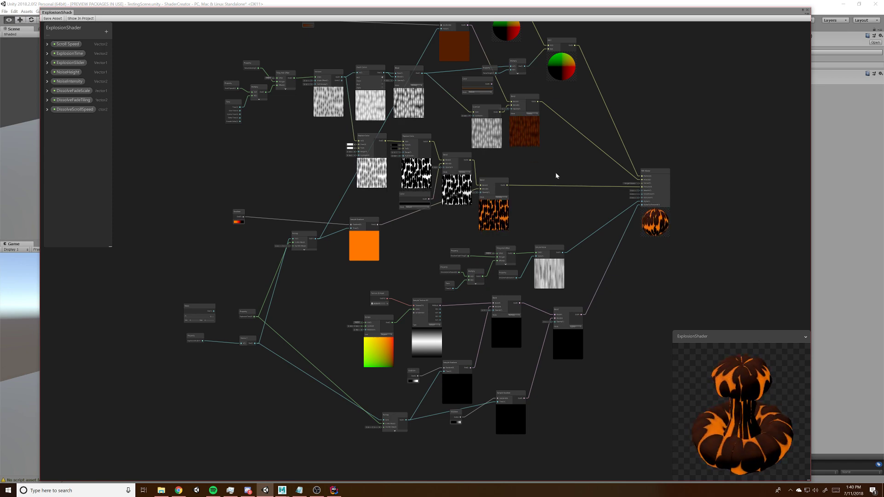
{"action": "middle_click_drag", "start_coordinate": [576, 162], "coordinate": [658, 243]}
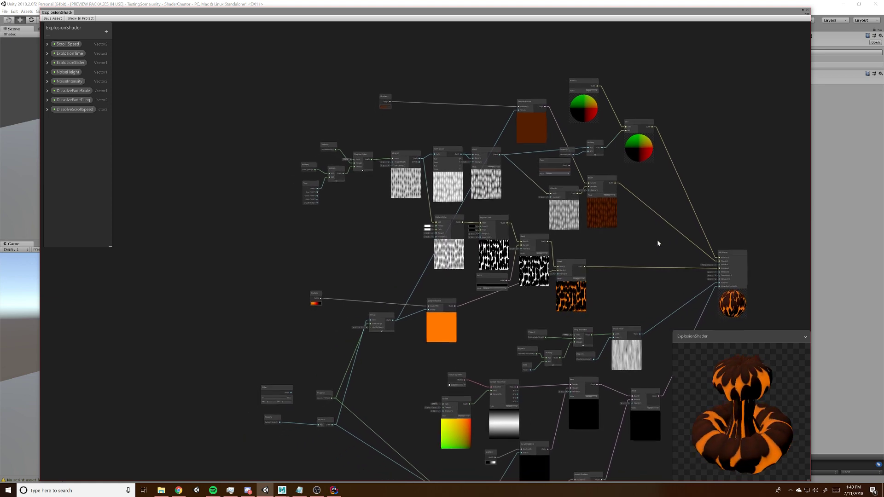
{"action": "scroll", "coordinate": [369, 219], "scroll_direction": "up", "scroll_amount": 5}
{"action": "middle_click_drag", "start_coordinate": [403, 227], "coordinate": [387, 286]}
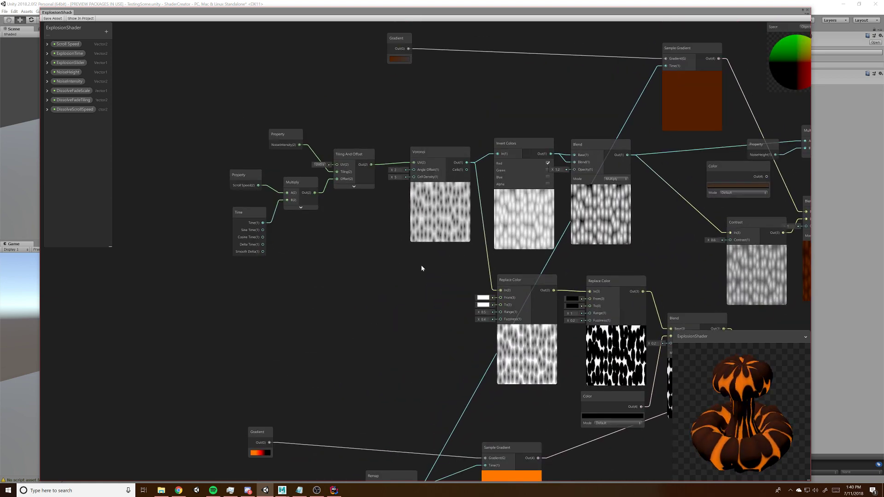
{"action": "scroll", "coordinate": [421, 265], "scroll_direction": "up", "scroll_amount": 1}
{"action": "middle_click_drag", "start_coordinate": [450, 255], "coordinate": [368, 311]}
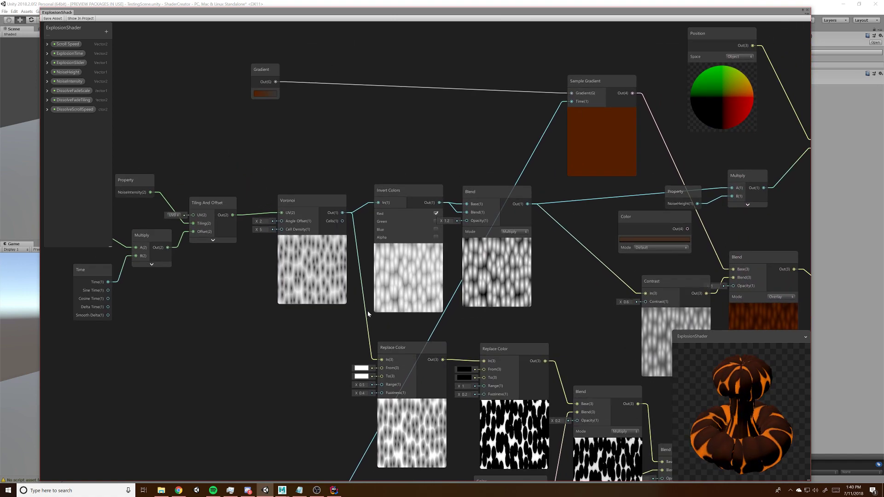
{"action": "scroll", "coordinate": [585, 296], "scroll_direction": "down", "scroll_amount": 1}
{"action": "middle_click_drag", "start_coordinate": [575, 306], "coordinate": [415, 254]}
{"action": "middle_click_drag", "start_coordinate": [694, 260], "coordinate": [615, 258]}
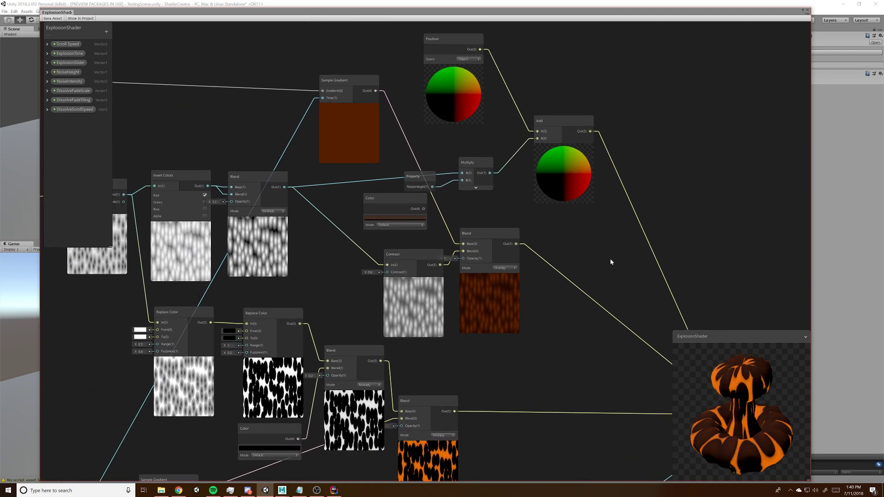
{"action": "middle_click_drag", "start_coordinate": [329, 275], "coordinate": [598, 254]}
{"action": "middle_click_drag", "start_coordinate": [339, 294], "coordinate": [340, 307]}
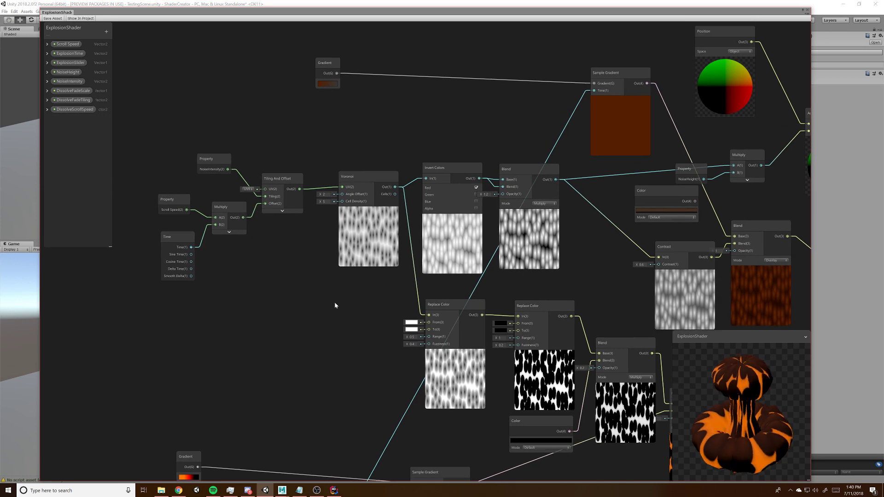
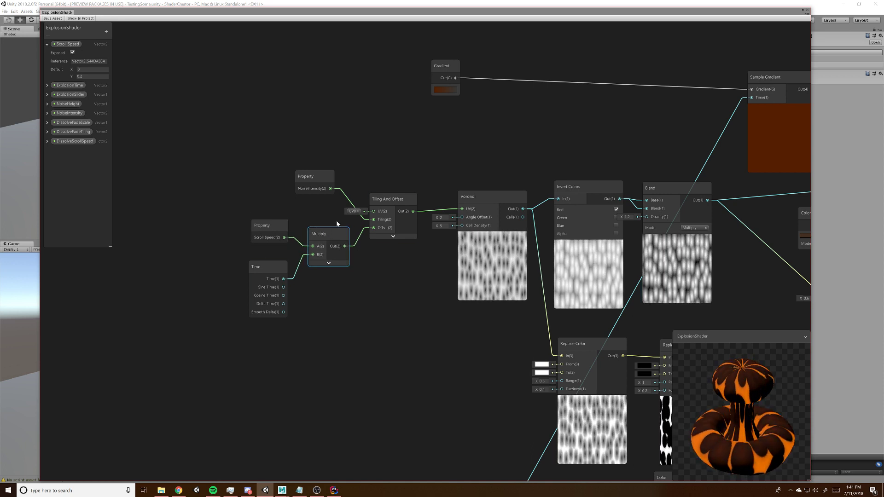
Examine how Scroll Speed, Time and NoiseIntensity feed the Tiling And Offset and Voronoi nodes
{"action": "middle_click_drag", "start_coordinate": [382, 253], "coordinate": [358, 261]}
{"action": "left_click", "coordinate": [368, 226]}
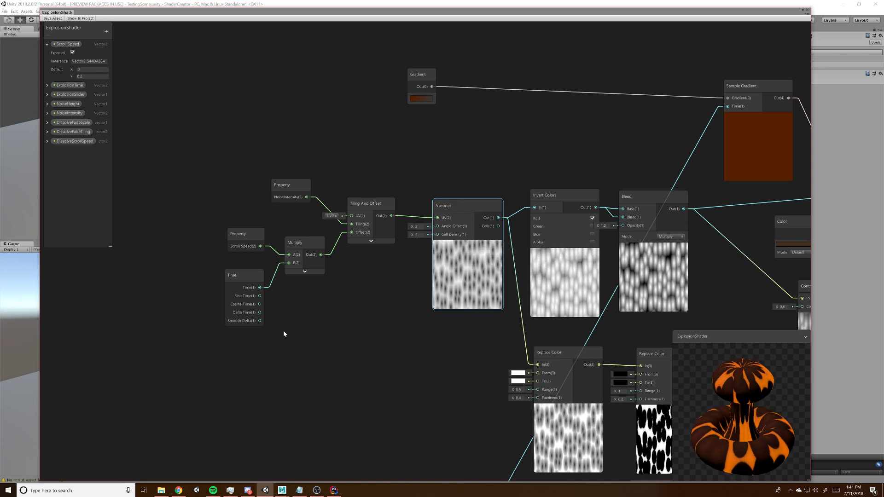
{"action": "left_click_drag", "start_coordinate": [336, 340], "coordinate": [230, 254]}
{"action": "left_click", "coordinate": [341, 295]}
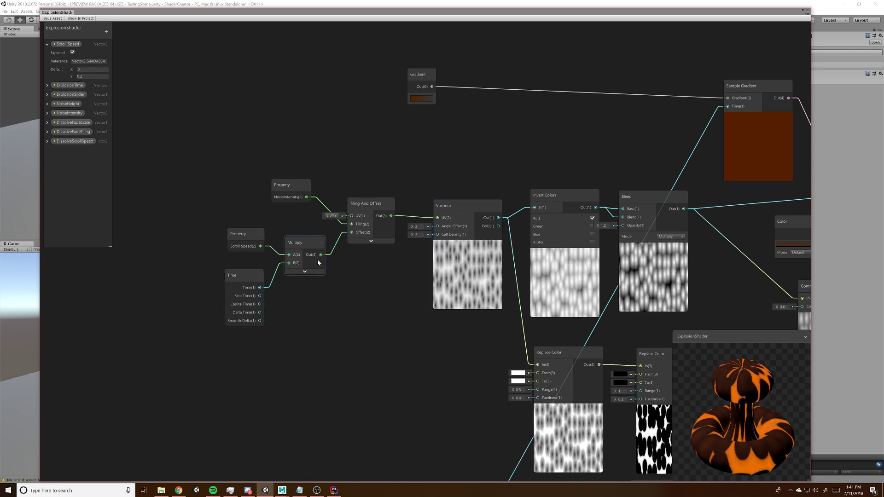
{"action": "left_click", "coordinate": [350, 236]}
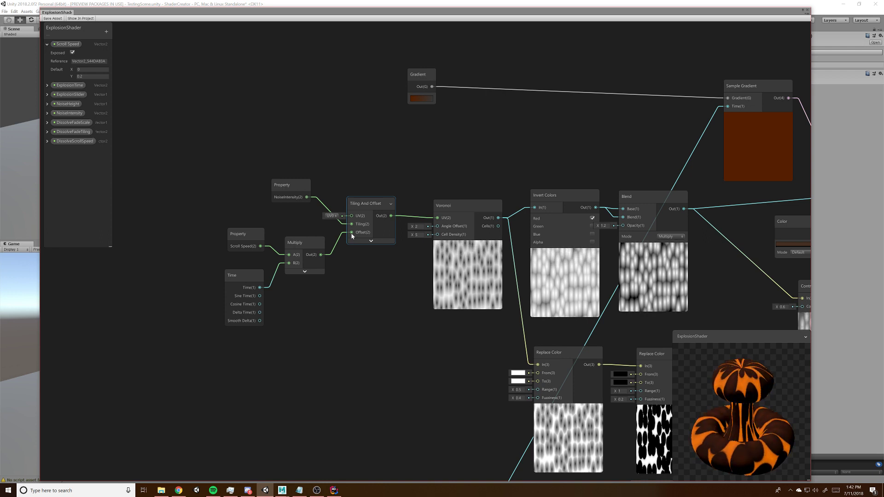
{"action": "left_click", "coordinate": [254, 243]}
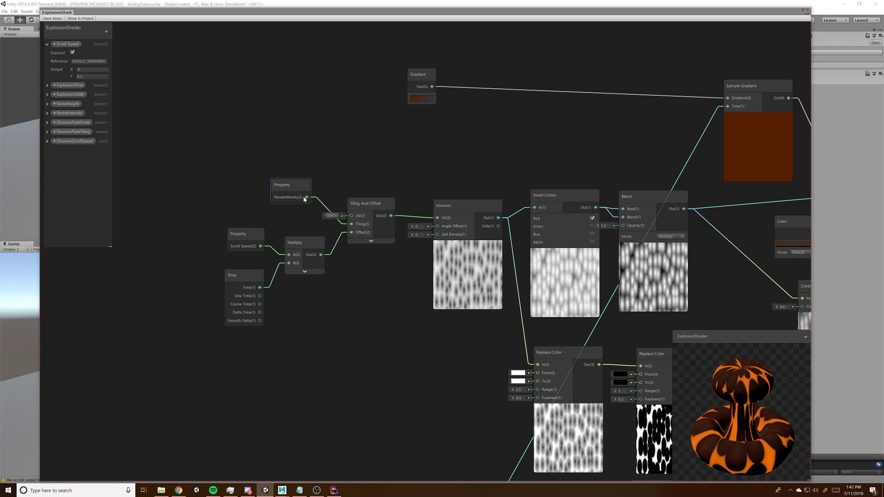
{"action": "left_click", "coordinate": [454, 249]}
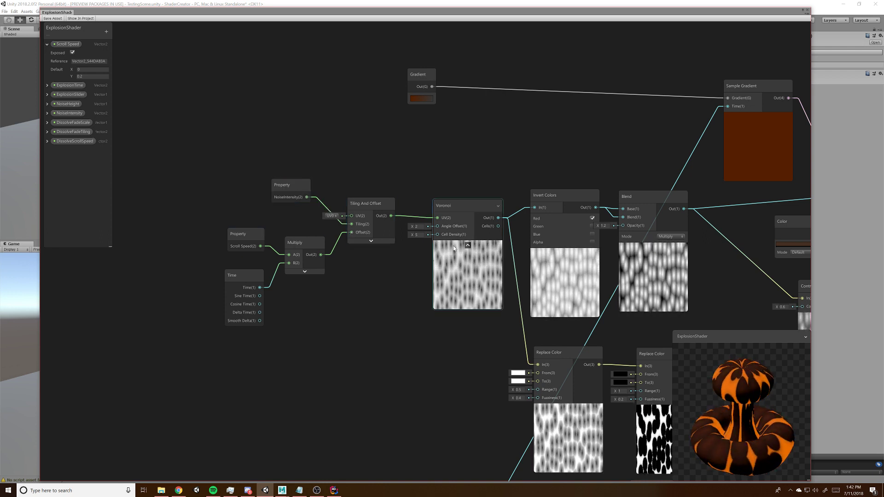
{"action": "left_click", "coordinate": [144, 138]}
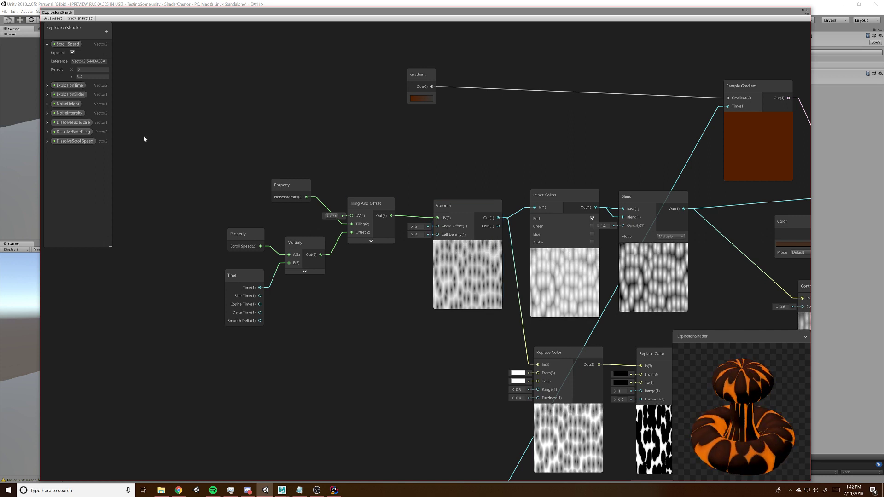
Expand the NoiseIntensity property, try a default X of 1, and set it back to 3
{"action": "left_click", "coordinate": [47, 113]}
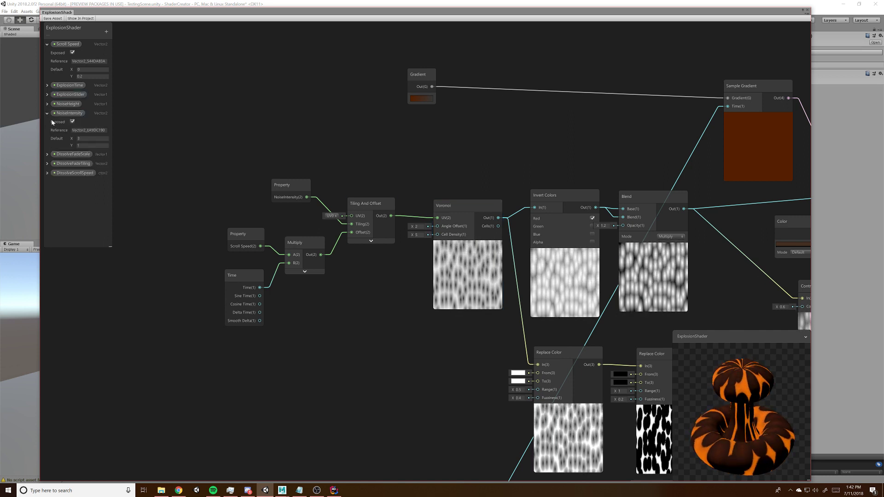
{"action": "left_click", "coordinate": [89, 138]}
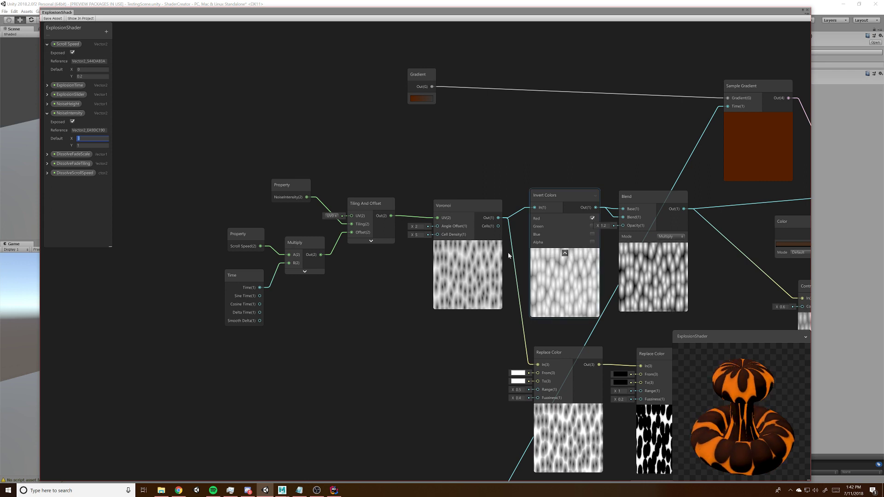
{"action": "type", "text": "1"}
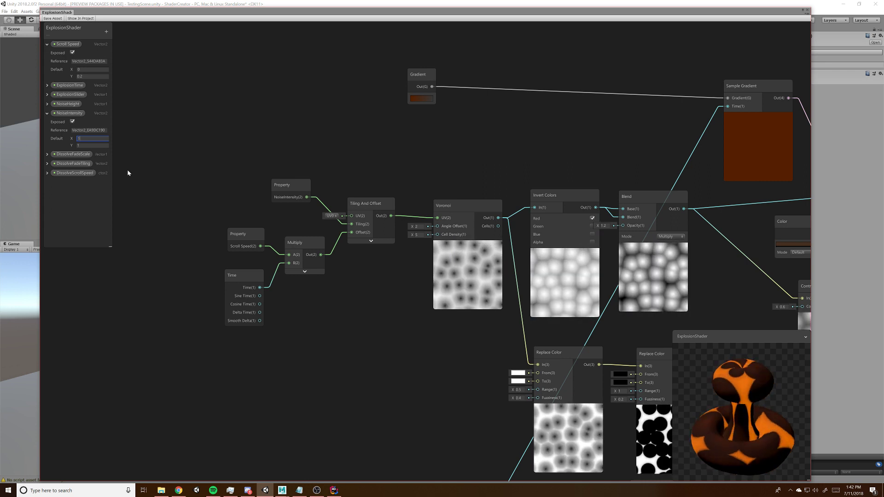
{"action": "left_click_drag", "start_coordinate": [88, 139], "coordinate": [64, 139]}
{"action": "type", "text": "3"}
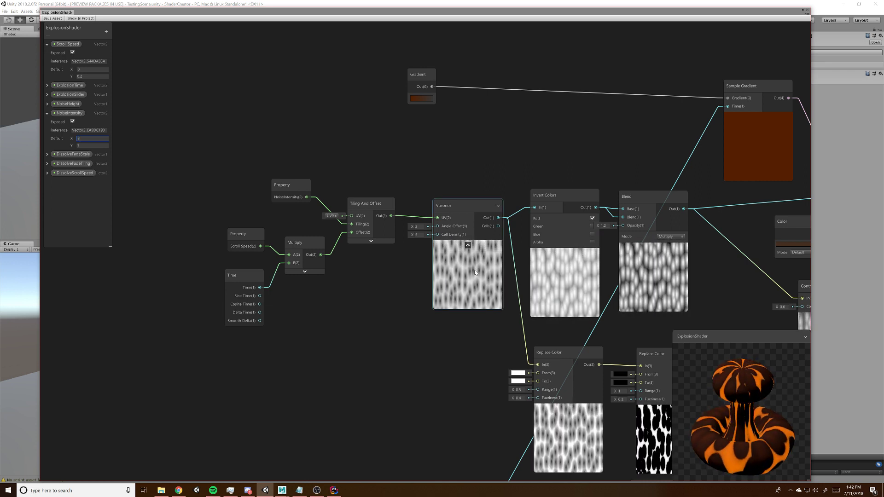
Try a NoiseIntensity default Y of 3 and set it back to 1
{"action": "key", "text": "Tab"}
{"action": "type", "text": "2"}
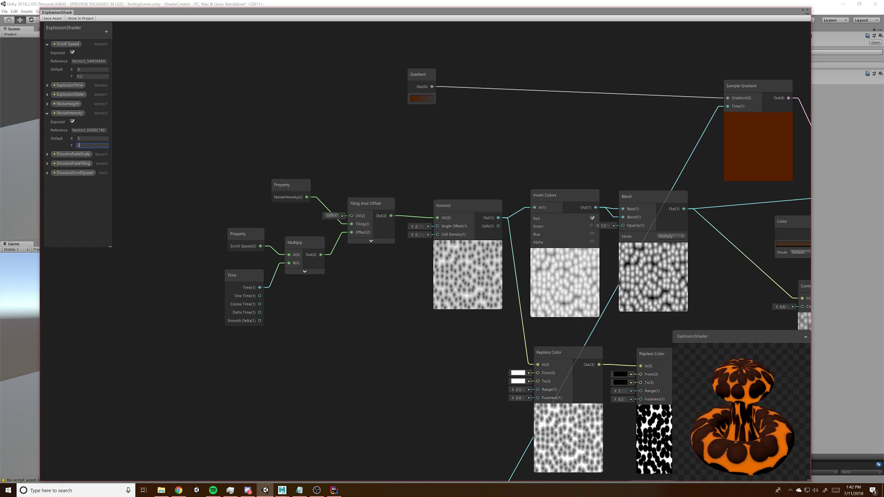
{"action": "type", "text": "1"}
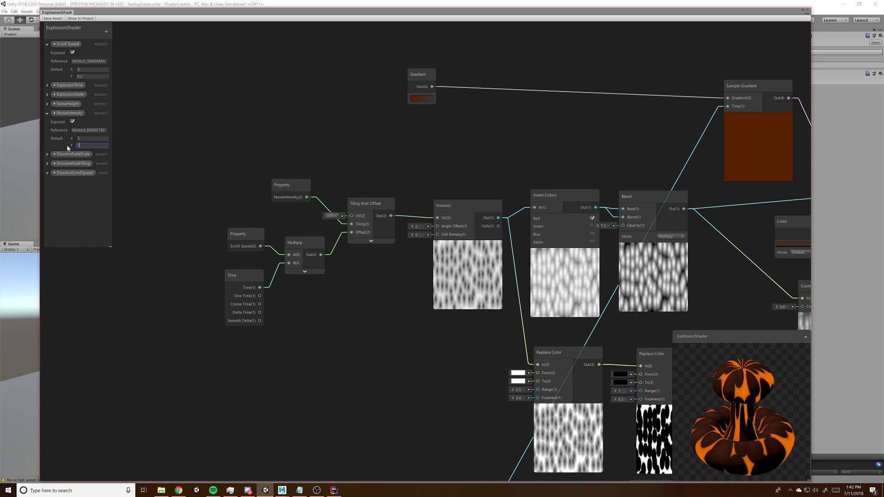
Try a NoiseIntensity default X of 5 and set it back to 3
{"action": "key", "text": "shift+Tab"}
{"action": "type", "text": "5"}
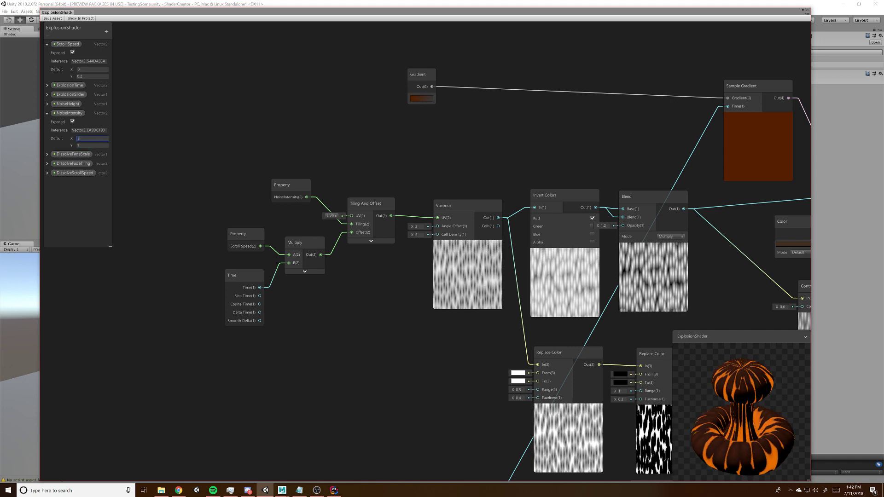
{"action": "key", "text": "BackSpace"}
{"action": "type", "text": "3"}
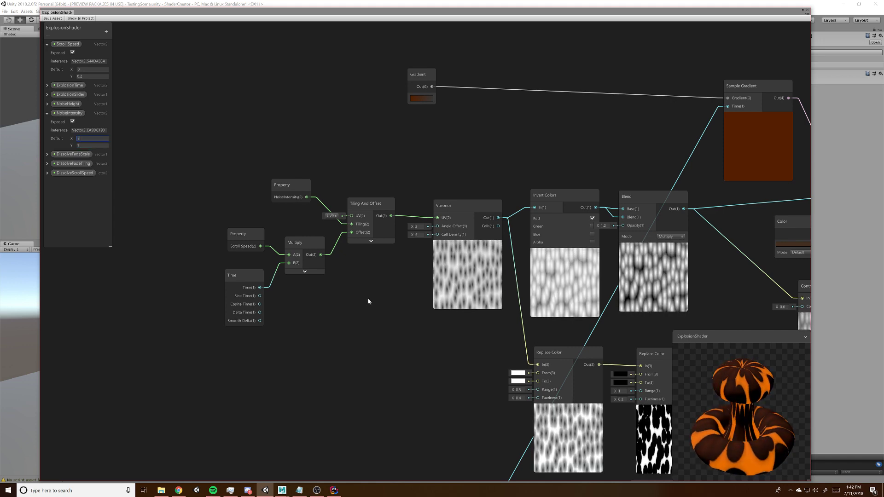
Examine how the Voronoi output passes through the Invert Colors and Multiply Blend nodes, nudging those two nodes slightly
{"action": "middle_click_drag", "start_coordinate": [437, 363], "coordinate": [334, 323]}
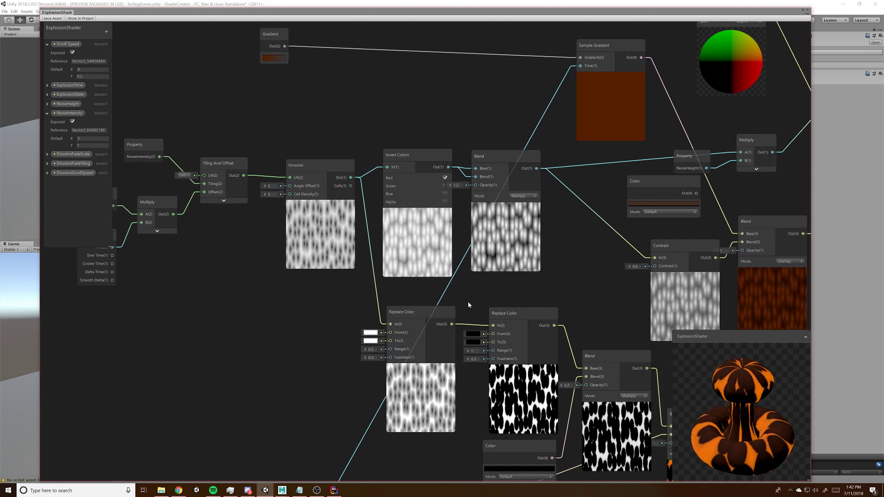
{"action": "middle_click_drag", "start_coordinate": [595, 292], "coordinate": [383, 268]}
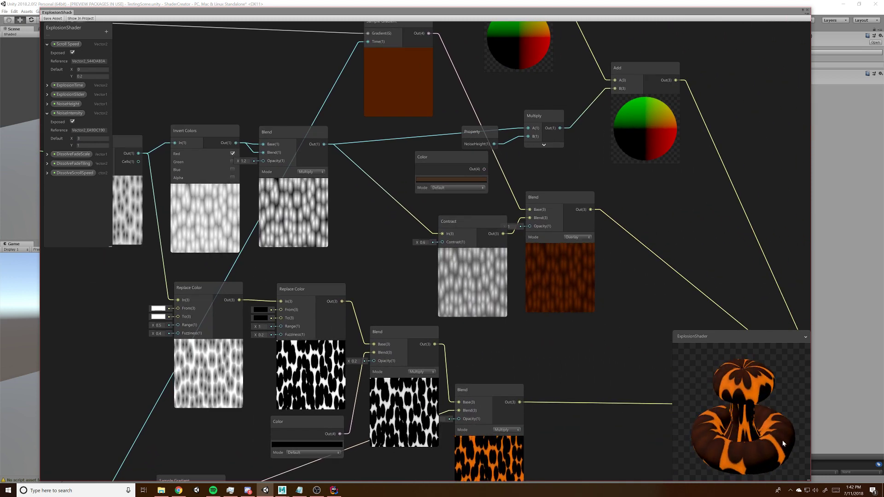
{"action": "middle_click_drag", "start_coordinate": [399, 226], "coordinate": [475, 234]}
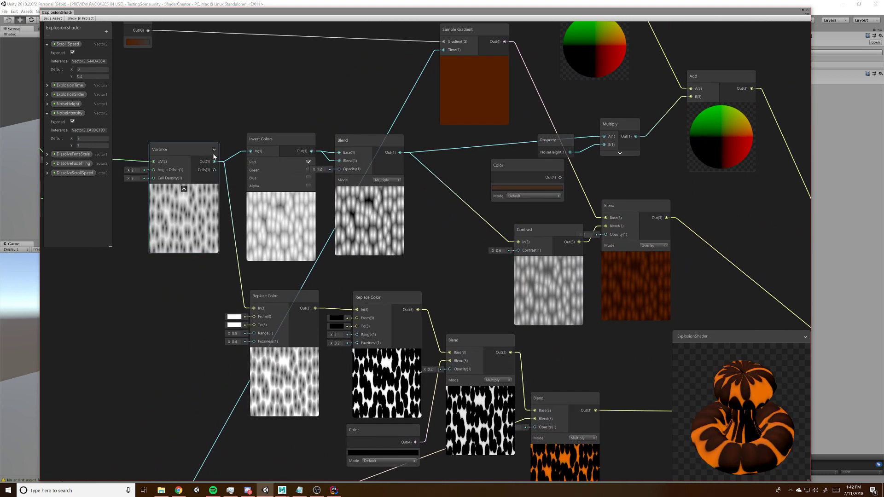
{"action": "left_click_drag", "start_coordinate": [265, 140], "coordinate": [264, 145]}
{"action": "middle_click_drag", "start_coordinate": [286, 132], "coordinate": [286, 128]}
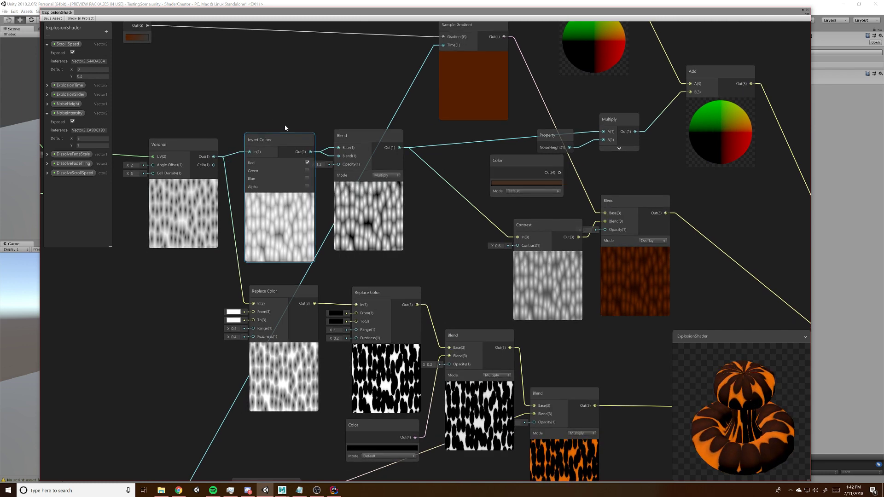
{"action": "mouse_move", "coordinate": [452, 246]}
{"action": "middle_mouse_down"}
{"action": "mouse_move", "coordinate": [460, 257]}
{"action": "mouse_move", "coordinate": [443, 256]}
{"action": "middle_mouse_up"}
{"action": "left_click_drag", "start_coordinate": [371, 152], "coordinate": [382, 151]}
{"action": "middle_click_drag", "start_coordinate": [435, 218], "coordinate": [440, 221]}
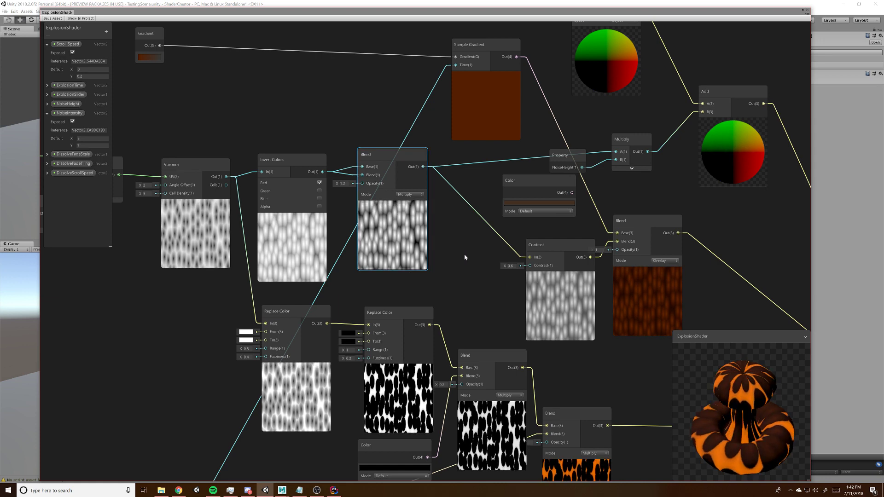
Try a lower amount on the Contrast node fed by the Multiply Blend and set it back to 0.6
{"action": "middle_click_drag", "start_coordinate": [466, 257], "coordinate": [422, 228]}
{"action": "mouse_move", "coordinate": [446, 259]}
{"action": "middle_mouse_down"}
{"action": "mouse_move", "coordinate": [433, 255]}
{"action": "mouse_move", "coordinate": [455, 258]}
{"action": "middle_mouse_up"}
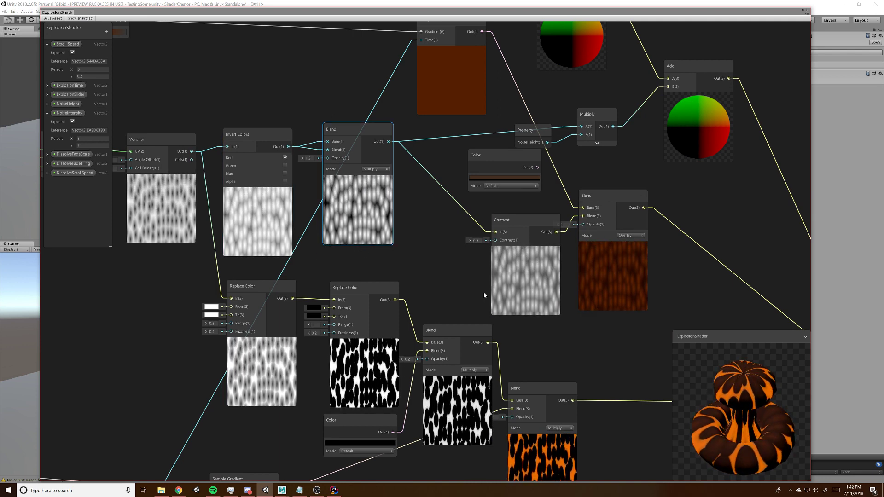
{"action": "middle_click_drag", "start_coordinate": [432, 257], "coordinate": [361, 197]}
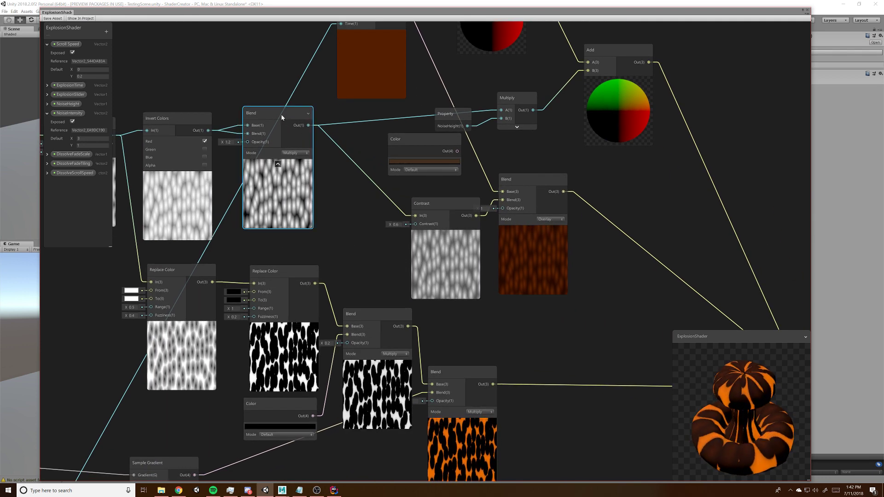
{"action": "left_click_drag", "start_coordinate": [283, 117], "coordinate": [286, 120]}
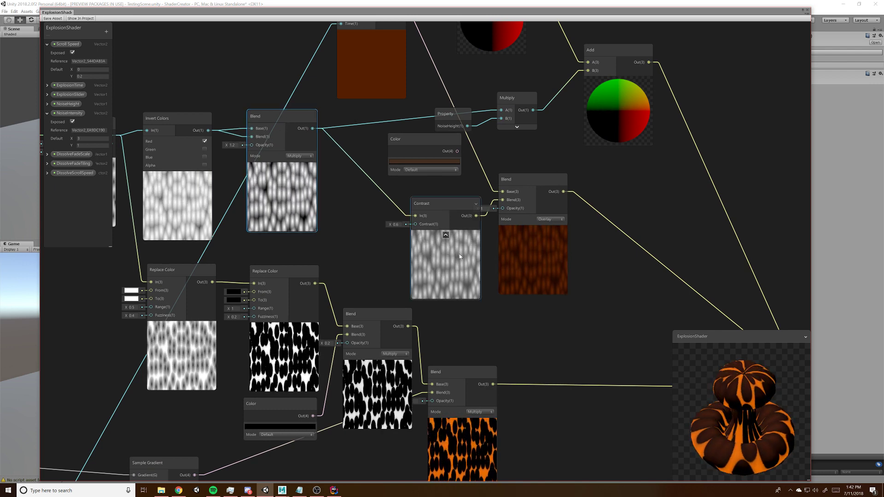
{"action": "middle_click_drag", "start_coordinate": [536, 316], "coordinate": [508, 315]}
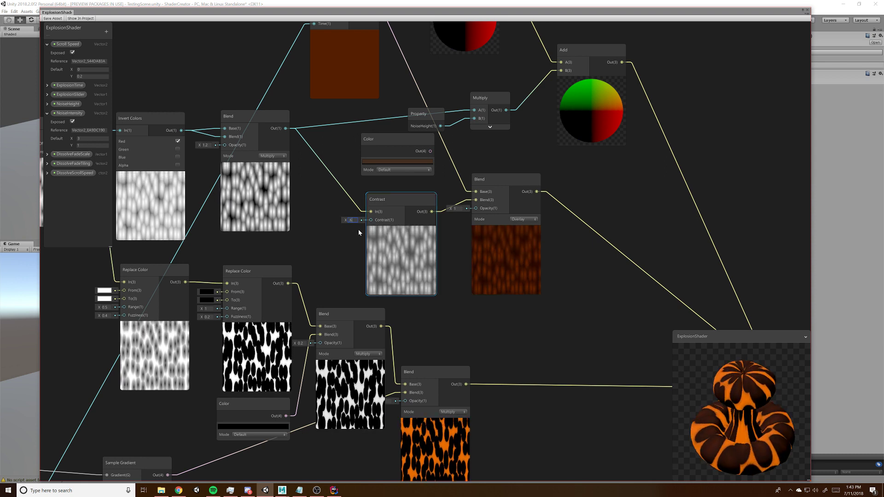
{"action": "key", "text": "BackSpace"}
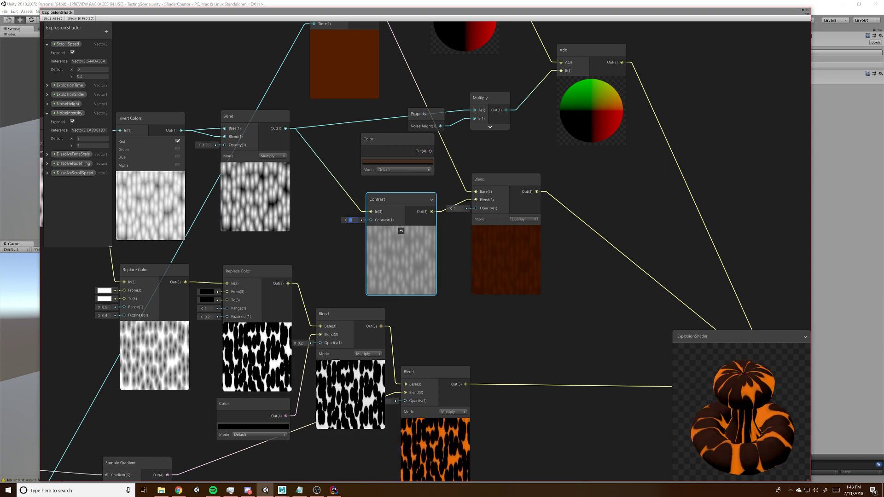
Examine how the Overlay Blend combines the Contrast output with the Sample Gradient and feeds the PBR Master's Albedo
{"action": "middle_click_drag", "start_coordinate": [541, 315], "coordinate": [445, 310]}
{"action": "left_click_drag", "start_coordinate": [407, 180], "coordinate": [414, 185]}
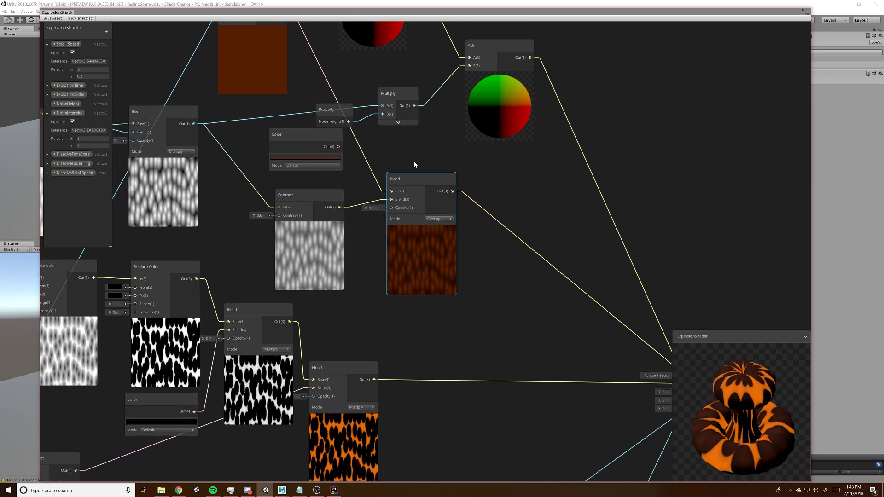
{"action": "middle_click_drag", "start_coordinate": [414, 161], "coordinate": [440, 185]}
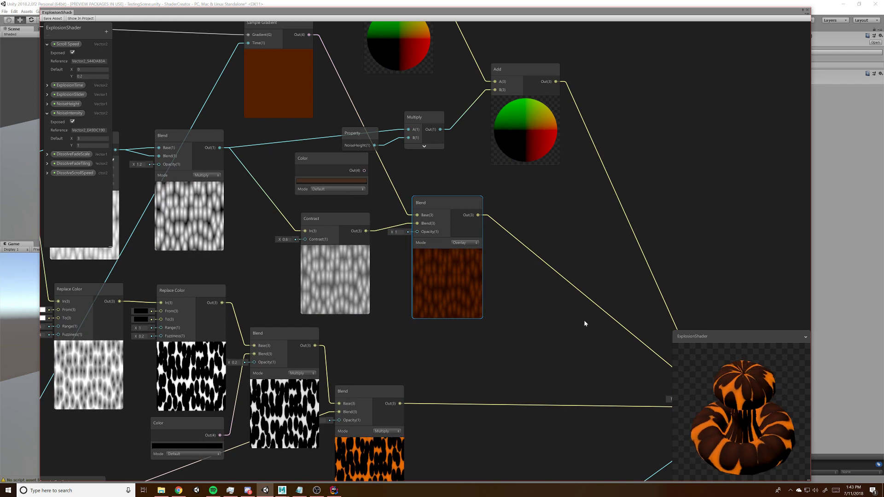
{"action": "middle_click_drag", "start_coordinate": [554, 331], "coordinate": [458, 267]}
{"action": "left_click", "coordinate": [428, 203]}
{"action": "left_click", "coordinate": [529, 304]}
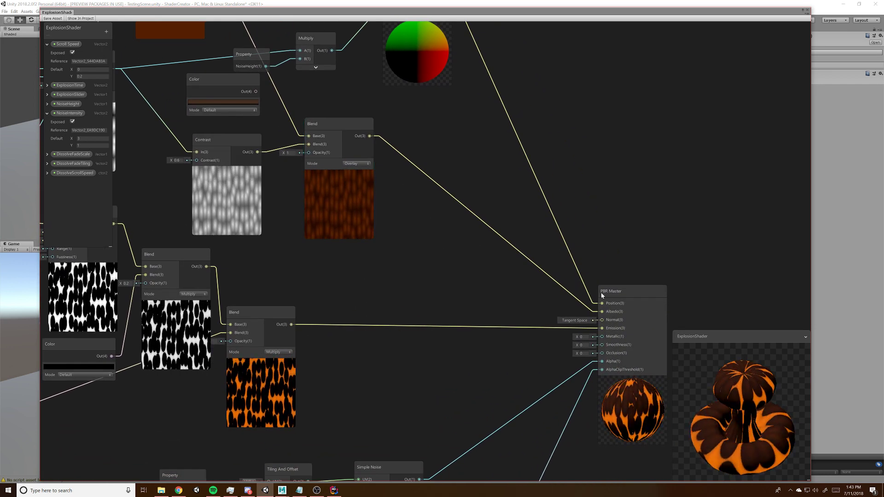
{"action": "middle_click_drag", "start_coordinate": [404, 221], "coordinate": [438, 247]}
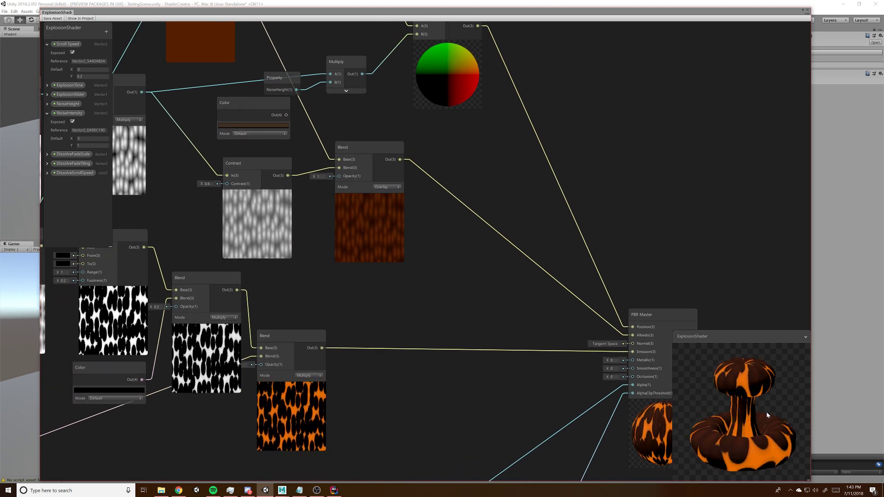
{"action": "middle_click_drag", "start_coordinate": [488, 275], "coordinate": [528, 295]}
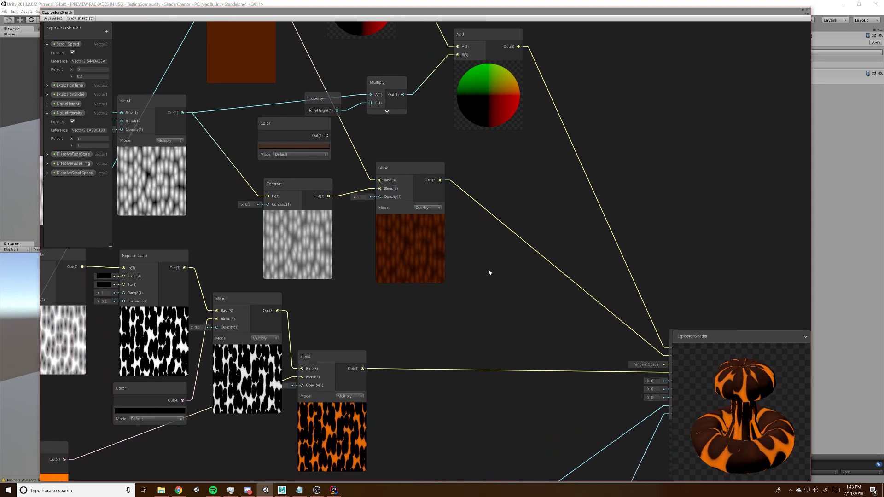
Remove the connection from the orange Multiply Blend node to the PBR Master's Emission input
{"action": "middle_click_drag", "start_coordinate": [488, 269], "coordinate": [391, 175]}
{"action": "left_click", "coordinate": [457, 277]}
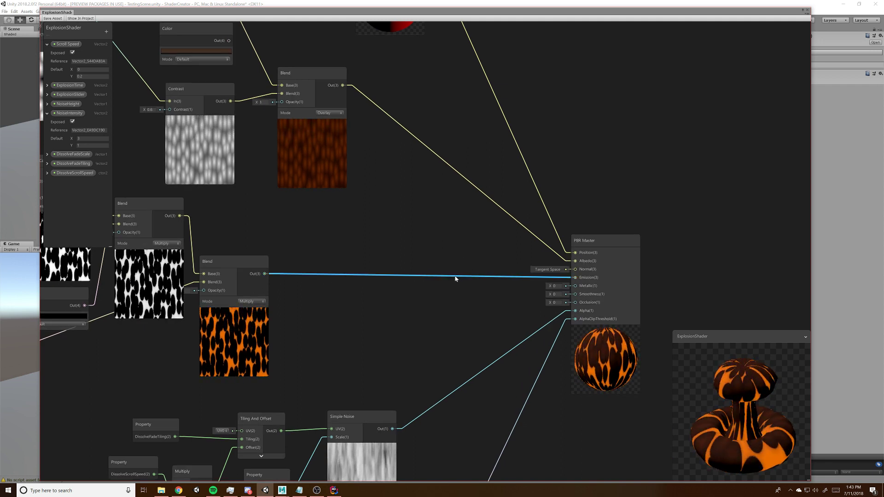
{"action": "key", "text": "Delete"}
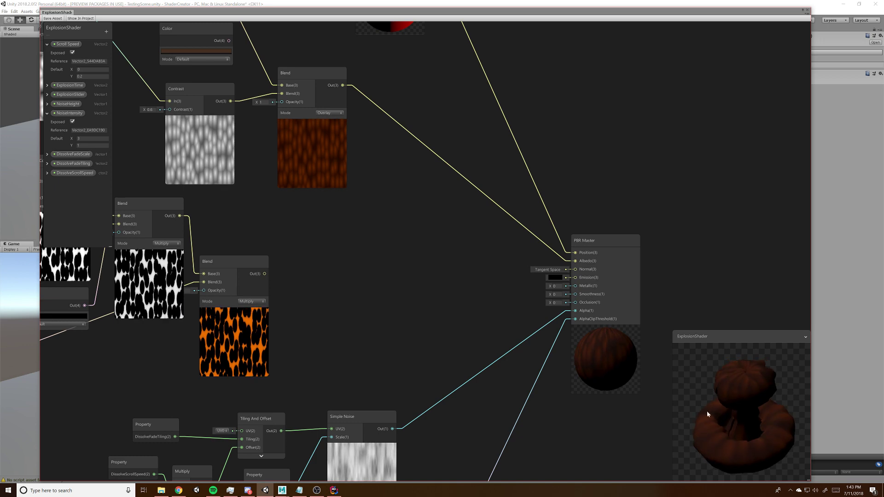
Move the brown Gradient node closer to its Sample Gradient node and inspect the gradient's end colour key
{"action": "middle_click_drag", "start_coordinate": [369, 267], "coordinate": [401, 314]}
{"action": "middle_click_drag", "start_coordinate": [348, 242], "coordinate": [457, 312]}
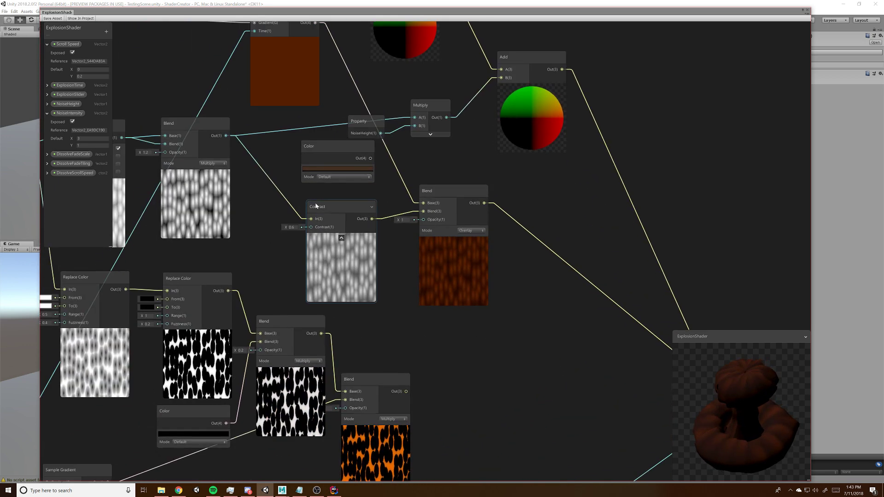
{"action": "middle_click_drag", "start_coordinate": [284, 165], "coordinate": [567, 329]}
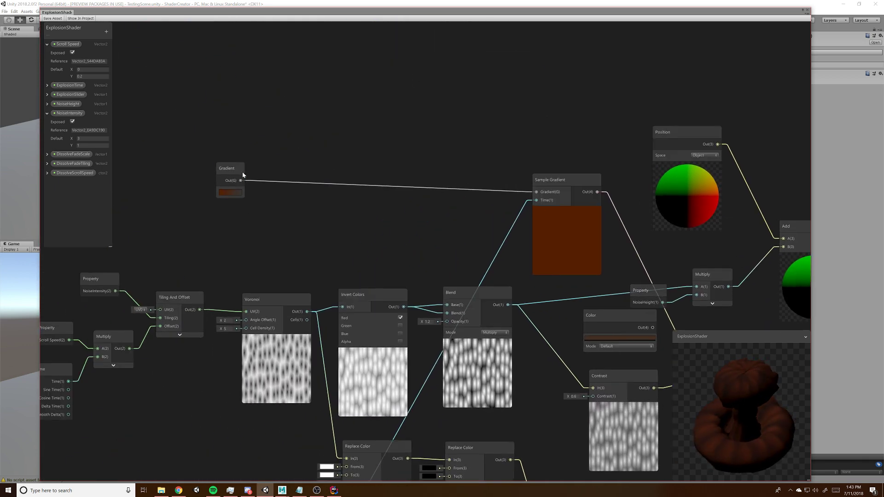
{"action": "left_click_drag", "start_coordinate": [241, 174], "coordinate": [406, 169]}
{"action": "left_click", "coordinate": [405, 192]}
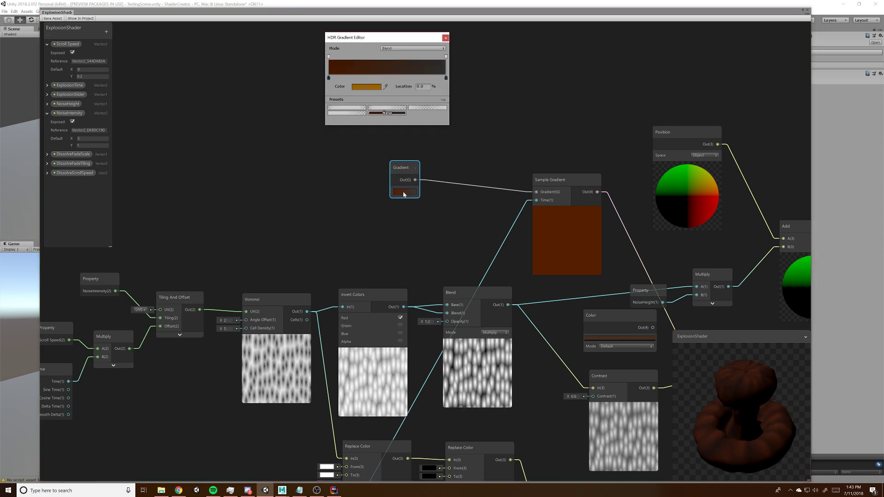
{"action": "left_click", "coordinate": [446, 80]}
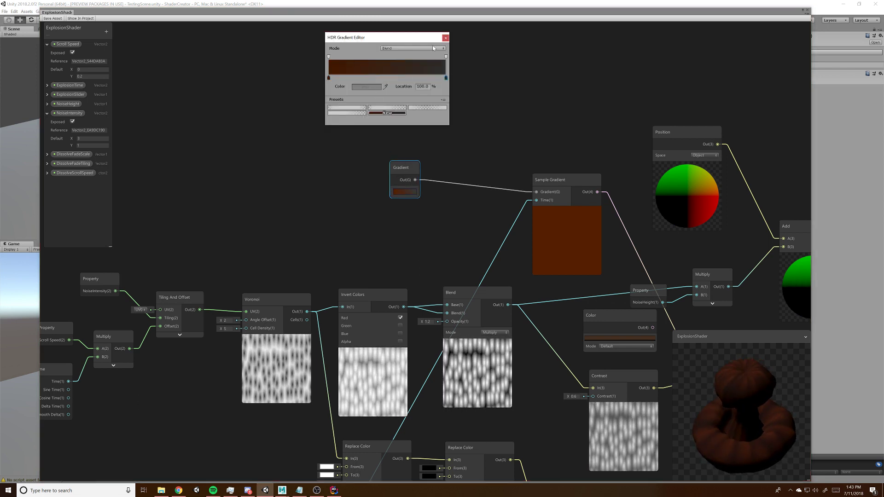
{"action": "left_click", "coordinate": [446, 38]}
Follow the Sample Gradient's Time connection down the graph and back, and check the brown Gradient's colours again
{"action": "middle_click_drag", "start_coordinate": [503, 175], "coordinate": [388, 134]}
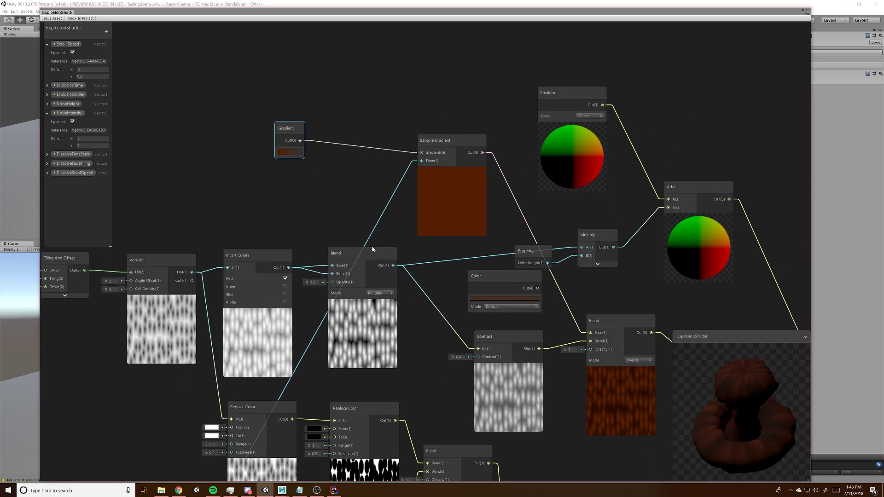
{"action": "middle_click_drag", "start_coordinate": [345, 198], "coordinate": [395, 60]}
{"action": "mouse_move", "coordinate": [225, 375]}
{"action": "middle_mouse_down"}
{"action": "mouse_move", "coordinate": [310, 248]}
{"action": "mouse_move", "coordinate": [256, 381]}
{"action": "mouse_move", "coordinate": [203, 339]}
{"action": "mouse_move", "coordinate": [427, 137]}
{"action": "mouse_move", "coordinate": [458, 78]}
{"action": "middle_mouse_up"}
{"action": "middle_click_drag", "start_coordinate": [390, 190], "coordinate": [373, 209]}
{"action": "mouse_move", "coordinate": [451, 99]}
{"action": "middle_mouse_down"}
{"action": "mouse_move", "coordinate": [226, 323]}
{"action": "mouse_move", "coordinate": [364, 189]}
{"action": "middle_mouse_up"}
{"action": "middle_click_drag", "start_coordinate": [428, 114], "coordinate": [340, 188]}
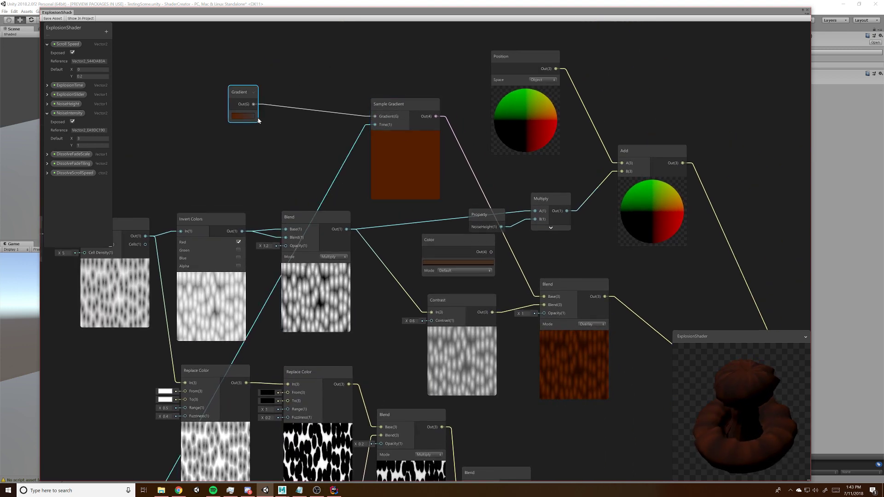
{"action": "left_click", "coordinate": [244, 116]}
{"action": "left_click", "coordinate": [447, 39]}
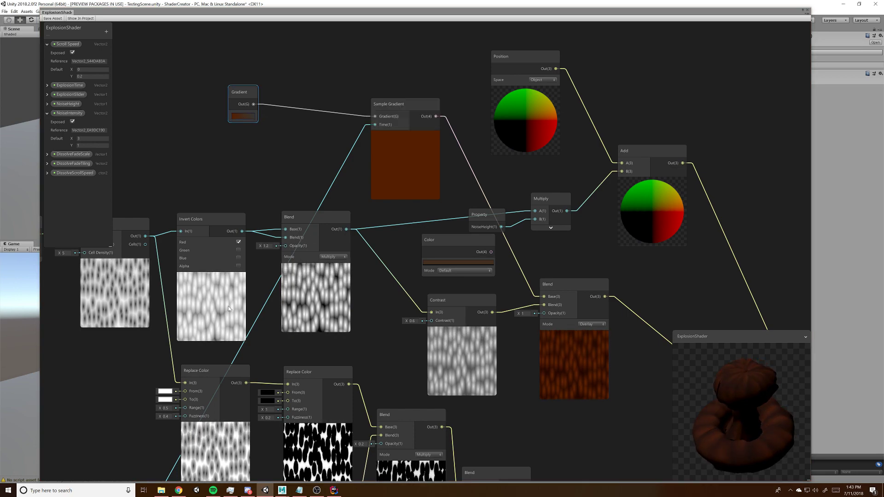
Examine how the Slider, Vector 1 and ExplosionTime nodes feed the Remap that drives both Sample Gradient nodes
{"action": "middle_click_drag", "start_coordinate": [183, 344], "coordinate": [291, 265]}
{"action": "scroll", "coordinate": [291, 265], "scroll_direction": "down", "scroll_amount": 2}
{"action": "middle_click_drag", "start_coordinate": [230, 326], "coordinate": [411, 134]}
{"action": "middle_click_drag", "start_coordinate": [249, 350], "coordinate": [331, 267]}
{"action": "scroll", "coordinate": [319, 299], "scroll_direction": "up", "scroll_amount": 2}
{"action": "middle_click_drag", "start_coordinate": [328, 299], "coordinate": [323, 271]}
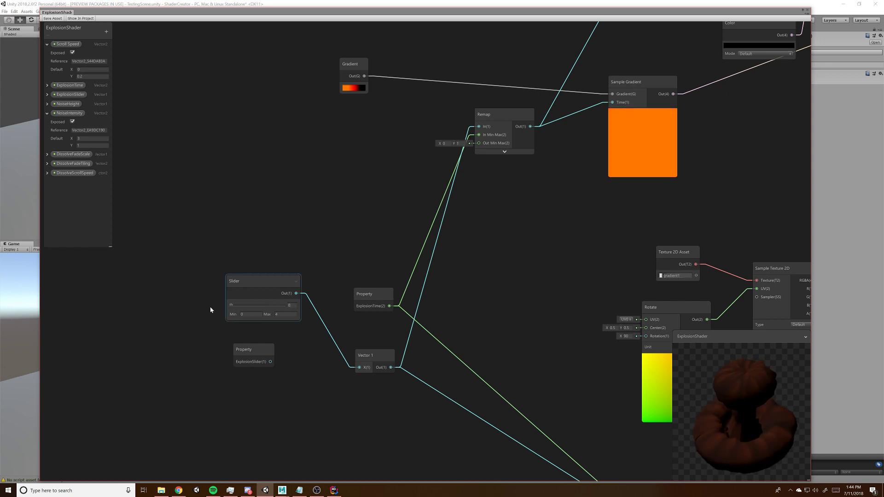
{"action": "mouse_move", "coordinate": [623, 191]}
{"action": "middle_mouse_down"}
{"action": "mouse_move", "coordinate": [432, 306]}
{"action": "mouse_move", "coordinate": [453, 291]}
{"action": "middle_mouse_up"}
{"action": "middle_click_drag", "start_coordinate": [640, 164], "coordinate": [516, 272]}
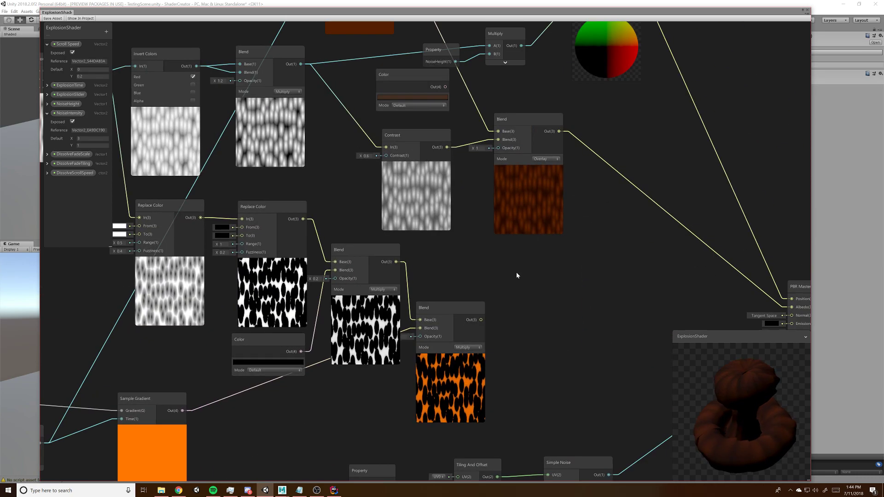
Rearrange the Multiply and NoiseHeight Property nodes closer to the Add node, clear of the crossing gradient connection
{"action": "mouse_move", "coordinate": [597, 131]}
{"action": "middle_mouse_down"}
{"action": "mouse_move", "coordinate": [514, 260]}
{"action": "mouse_move", "coordinate": [571, 343]}
{"action": "middle_mouse_up"}
{"action": "middle_click_drag", "start_coordinate": [583, 307], "coordinate": [658, 213]}
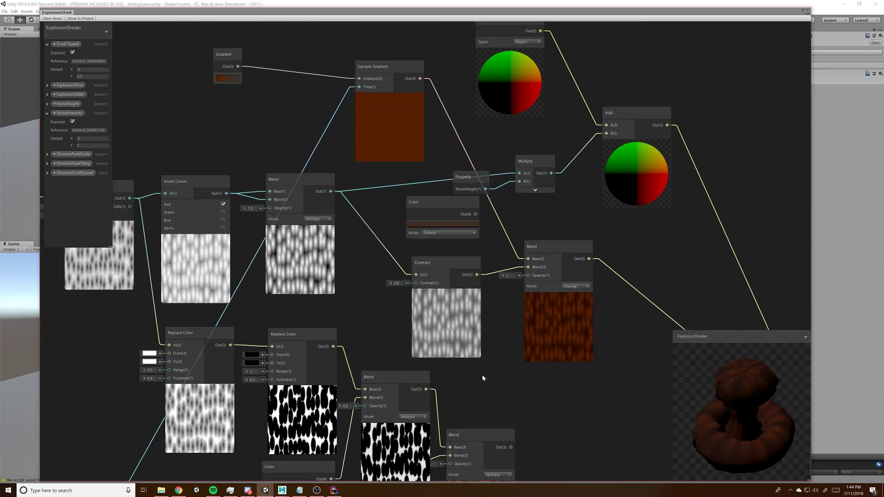
{"action": "scroll", "coordinate": [480, 375], "scroll_direction": "down", "scroll_amount": 2}
{"action": "middle_click_drag", "start_coordinate": [554, 405], "coordinate": [521, 274]}
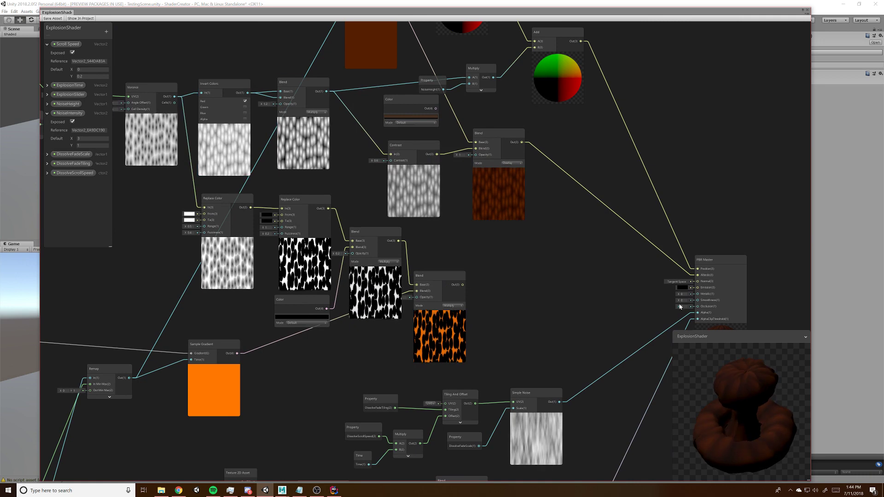
{"action": "middle_click_drag", "start_coordinate": [608, 252], "coordinate": [512, 245]}
{"action": "scroll", "coordinate": [515, 263], "scroll_direction": "up", "scroll_amount": 1}
{"action": "left_click_drag", "start_coordinate": [396, 154], "coordinate": [409, 136]}
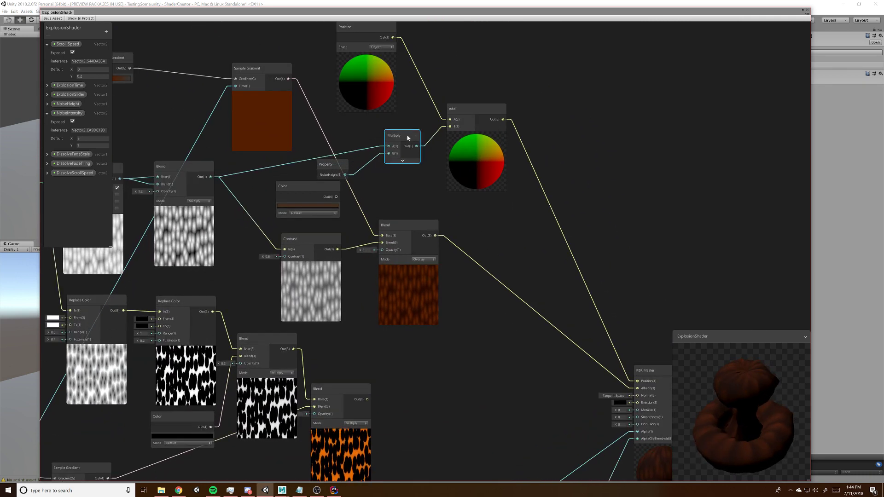
{"action": "left_click_drag", "start_coordinate": [314, 172], "coordinate": [346, 168]}
{"action": "left_click_drag", "start_coordinate": [395, 133], "coordinate": [404, 126]}
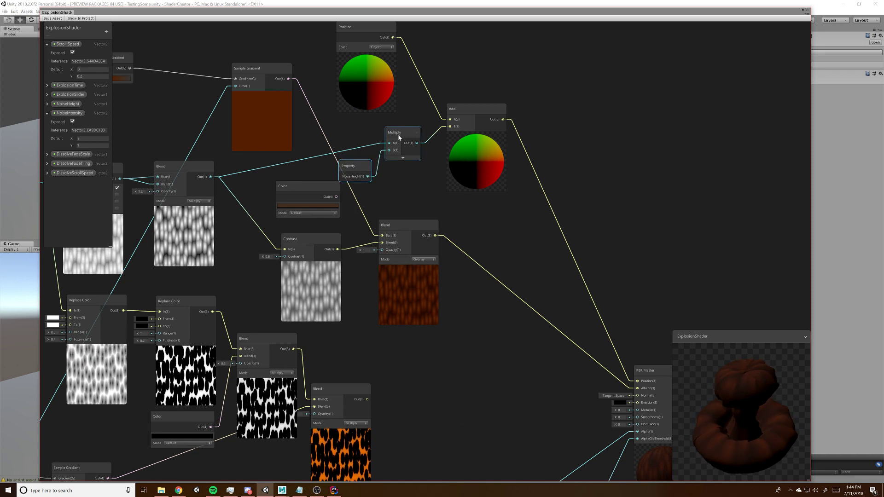
{"action": "left_click", "coordinate": [351, 165]}
{"action": "left_click_drag", "start_coordinate": [350, 163], "coordinate": [355, 155]}
{"action": "middle_click_drag", "start_coordinate": [525, 289], "coordinate": [520, 364]}
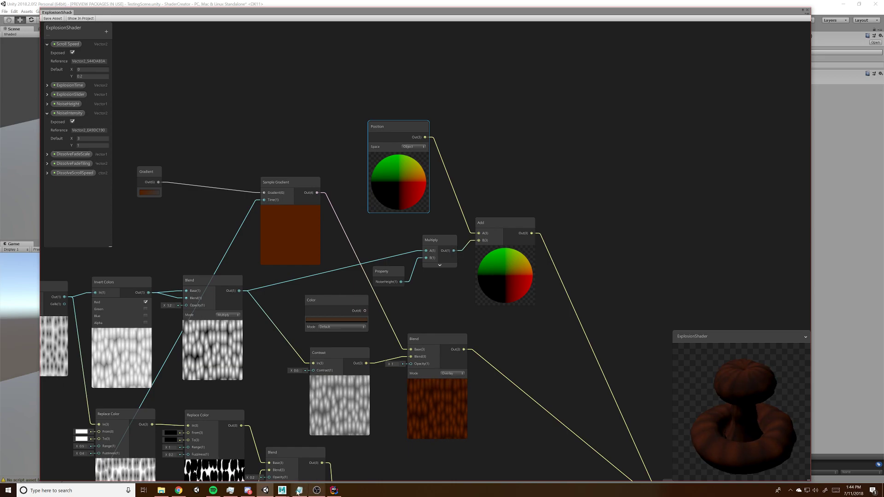
Check the mushroom cloud mesh in Maya and return to Unity to inspect the Add node combining Position and Multiply
{"action": "left_click", "coordinate": [308, 477]}
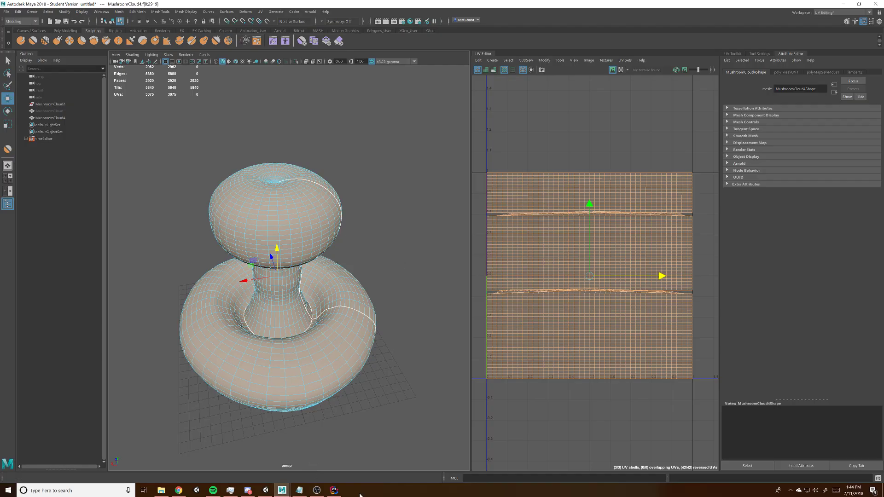
{"action": "left_click", "coordinate": [265, 490]}
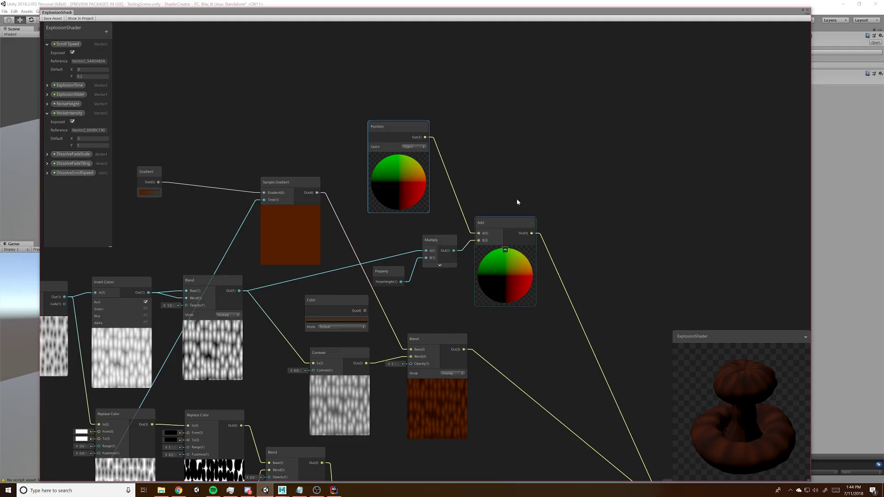
{"action": "middle_click_drag", "start_coordinate": [541, 181], "coordinate": [568, 128]}
{"action": "left_click", "coordinate": [524, 168]}
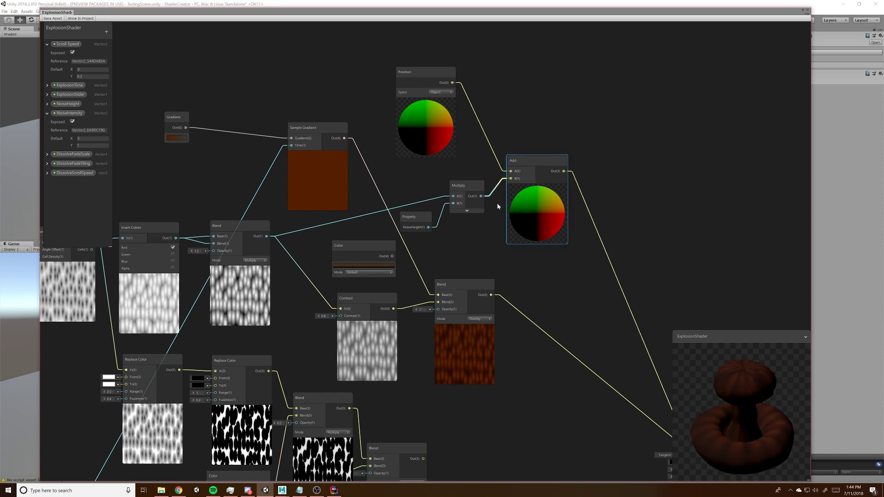
{"action": "middle_click_drag", "start_coordinate": [554, 278], "coordinate": [572, 267]}
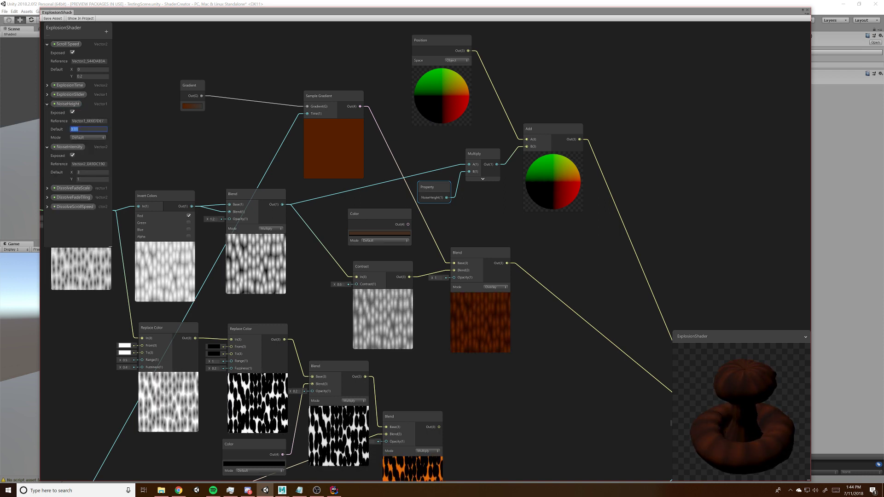
Try NoiseHeight default values of 1 and 0.1 on the mushroom cloud preview, and restore the default to 0.01
{"action": "type", "text": "1"}
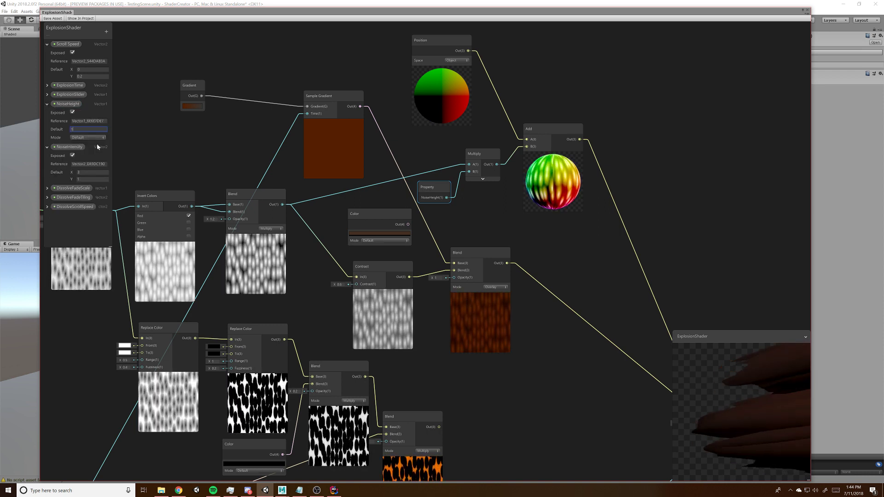
{"action": "type", "text": ".1"}
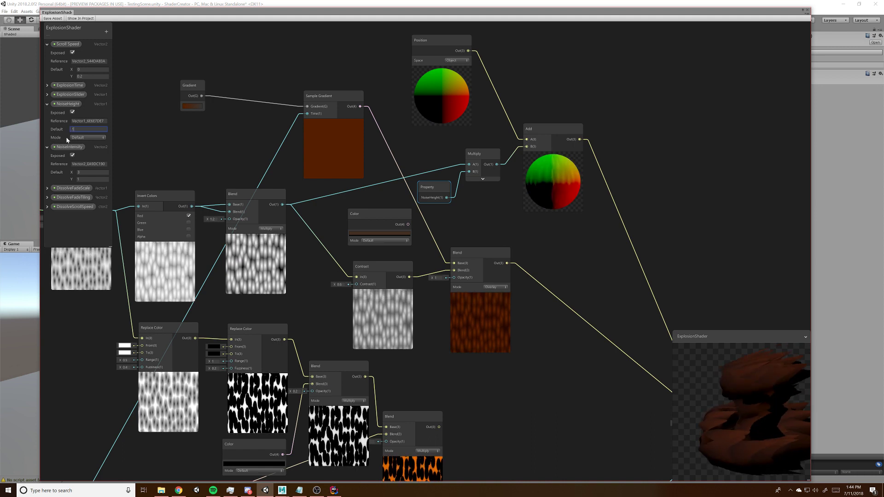
{"action": "left_click_drag", "start_coordinate": [80, 130], "coordinate": [47, 131]}
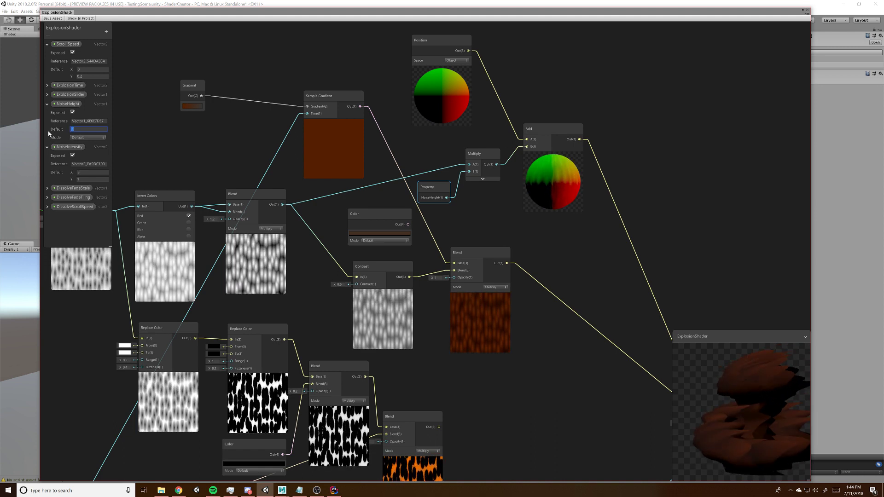
{"action": "type", "text": "0.1"}
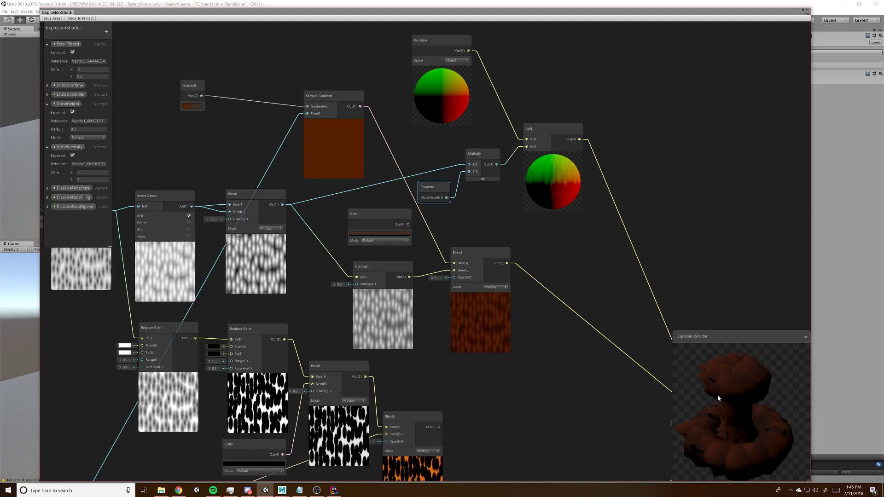
{"action": "left_click_drag", "start_coordinate": [670, 388], "coordinate": [777, 392]}
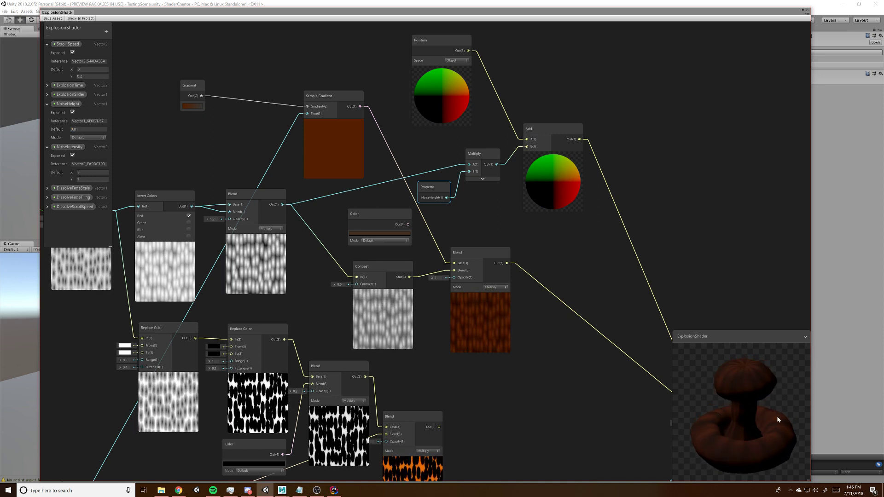
Trace how Position and the Add node feed the PBR Master's Position input, and examine the preview mesh from another angle
{"action": "middle_click_drag", "start_coordinate": [567, 241], "coordinate": [545, 256]}
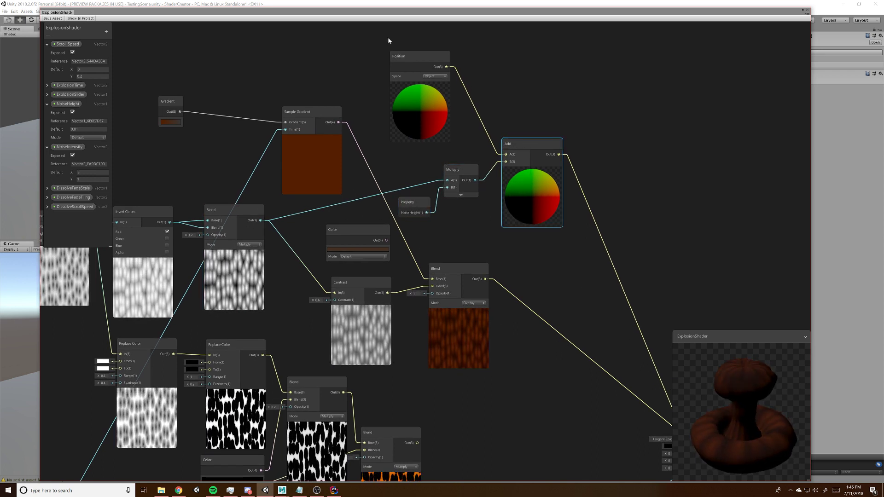
{"action": "middle_click_drag", "start_coordinate": [649, 250], "coordinate": [620, 213]}
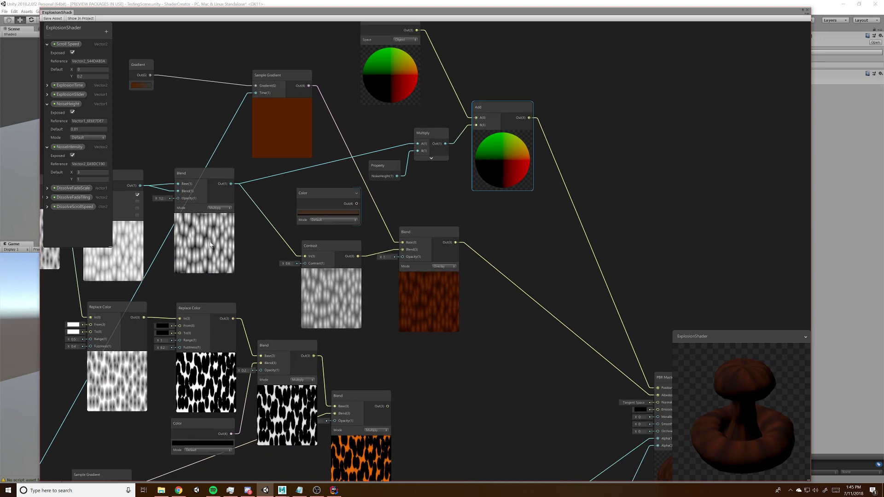
{"action": "middle_click_drag", "start_coordinate": [465, 63], "coordinate": [456, 88]}
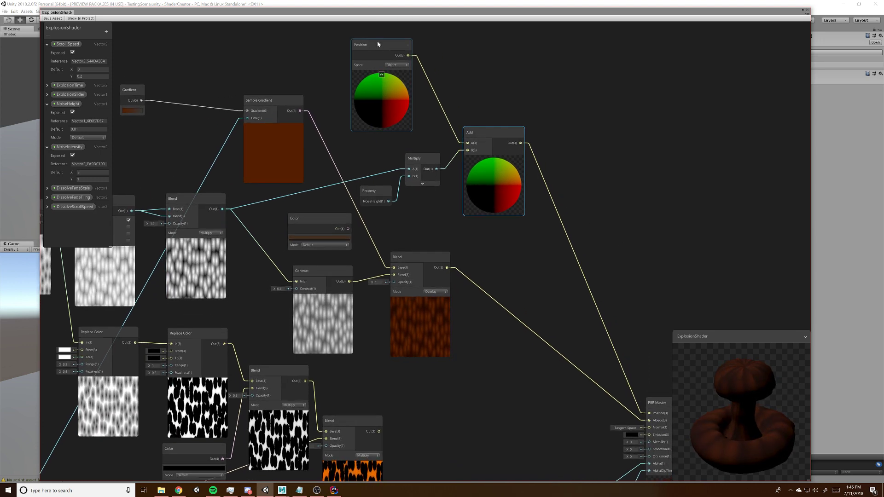
{"action": "middle_click_drag", "start_coordinate": [630, 238], "coordinate": [588, 141]}
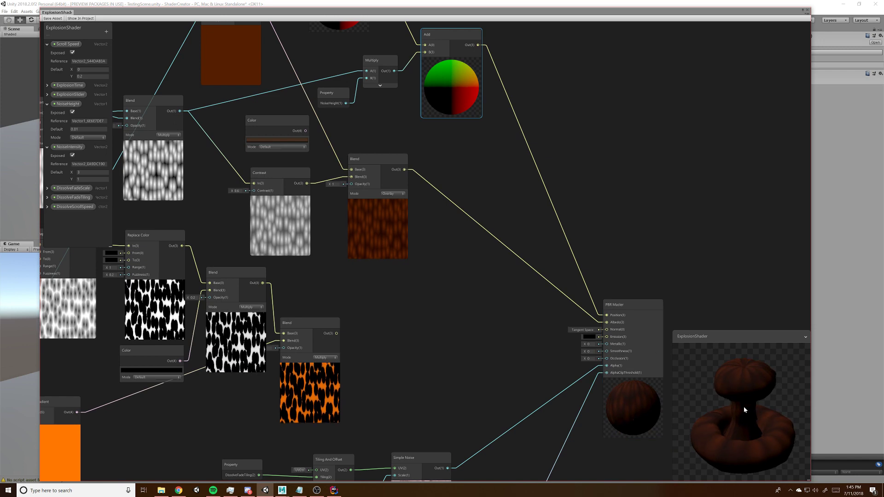
{"action": "mouse_move", "coordinate": [745, 408]}
{"action": "left_mouse_down"}
{"action": "mouse_move", "coordinate": [758, 427]}
{"action": "mouse_move", "coordinate": [726, 402]}
{"action": "mouse_move", "coordinate": [733, 394]}
{"action": "mouse_move", "coordinate": [766, 410]}
{"action": "mouse_move", "coordinate": [760, 416]}
{"action": "left_mouse_up"}
Connect the orange and black Blend node's output to the PBR Master's Emission input
{"action": "middle_click_drag", "start_coordinate": [480, 320], "coordinate": [509, 343]}
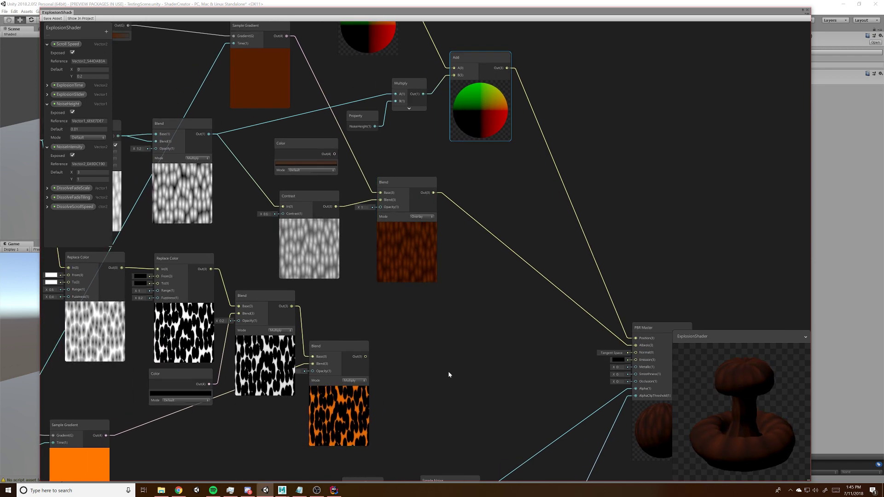
{"action": "middle_click_drag", "start_coordinate": [450, 375], "coordinate": [459, 284]}
{"action": "mouse_move", "coordinate": [386, 275]}
{"action": "left_mouse_down"}
{"action": "mouse_move", "coordinate": [589, 297]}
{"action": "mouse_move", "coordinate": [656, 277]}
{"action": "left_mouse_up"}
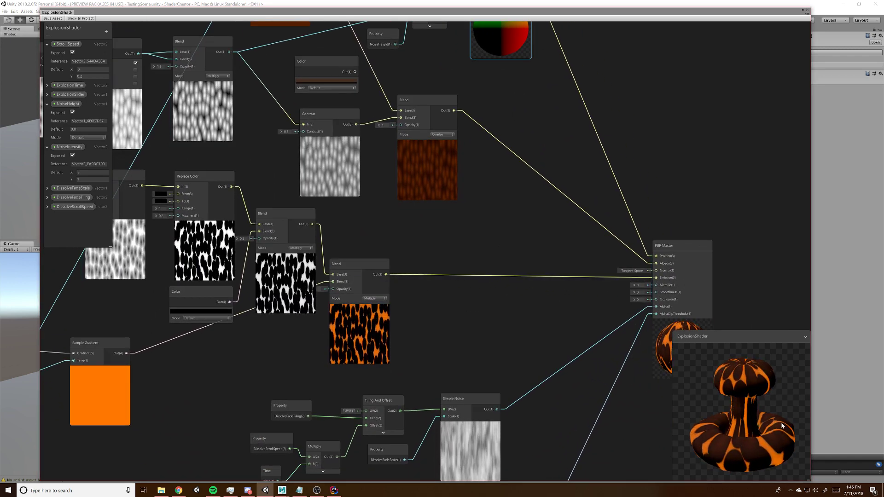
Shift the first Replace Color node slightly away from the second one and check its white To colour
{"action": "middle_click_drag", "start_coordinate": [476, 360], "coordinate": [620, 357]}
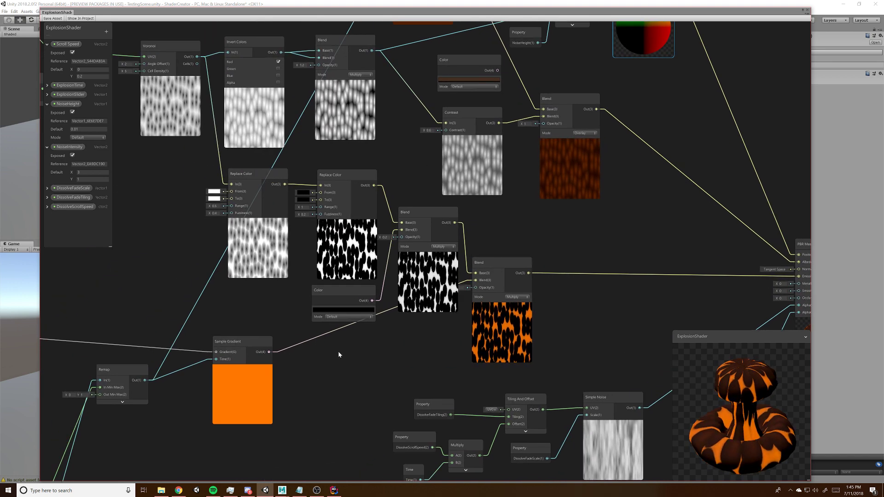
{"action": "middle_click_drag", "start_coordinate": [339, 355], "coordinate": [378, 359]}
{"action": "left_click_drag", "start_coordinate": [288, 177], "coordinate": [278, 173]}
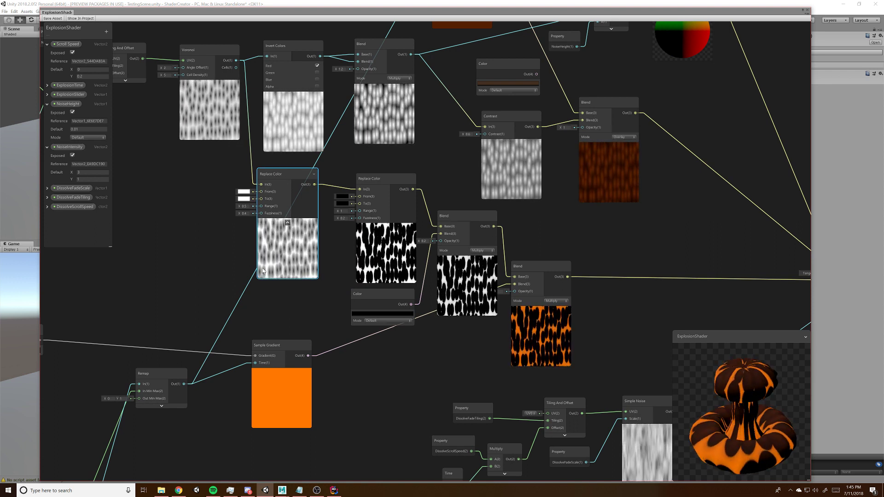
{"action": "middle_click_drag", "start_coordinate": [300, 299], "coordinate": [301, 311]}
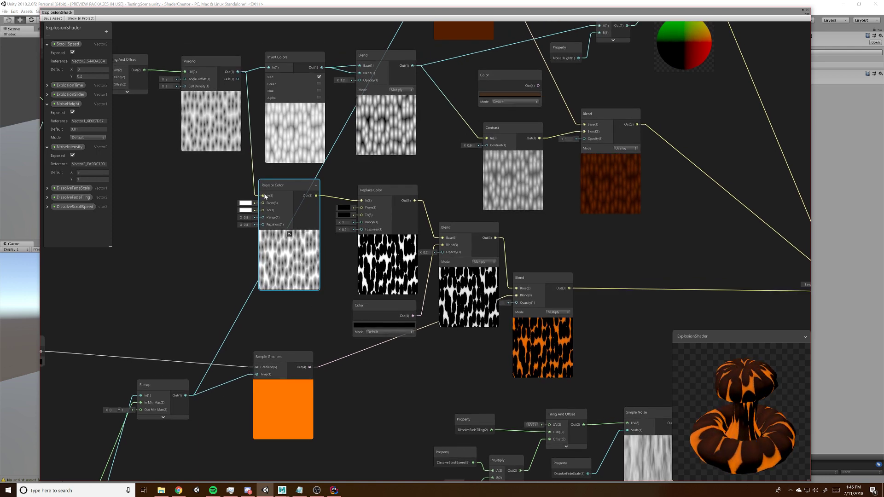
{"action": "left_click", "coordinate": [248, 211]}
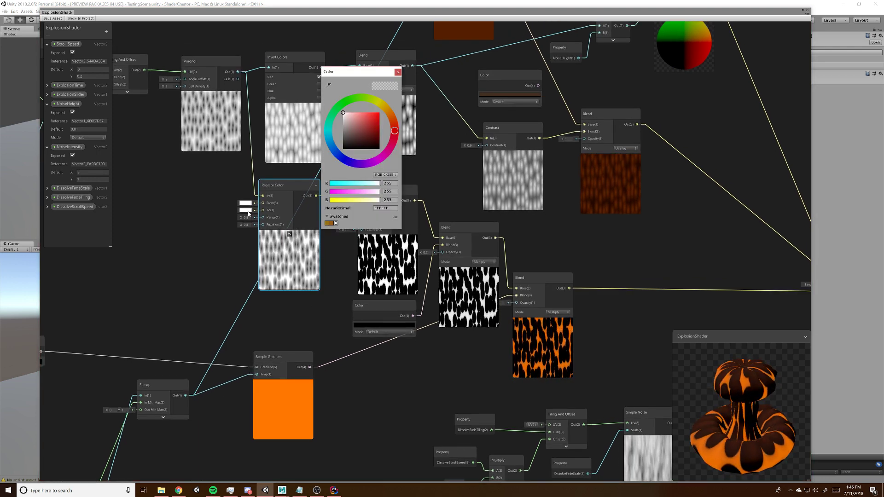
{"action": "left_click", "coordinate": [219, 209]}
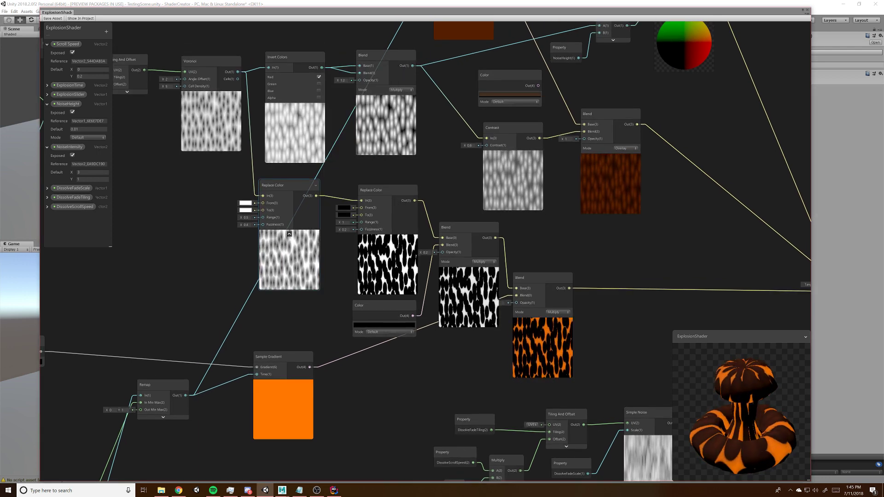
On the first Replace Color node, test Range and Fuzziness at 1, and set both to 0.5
{"action": "left_click", "coordinate": [247, 218]}
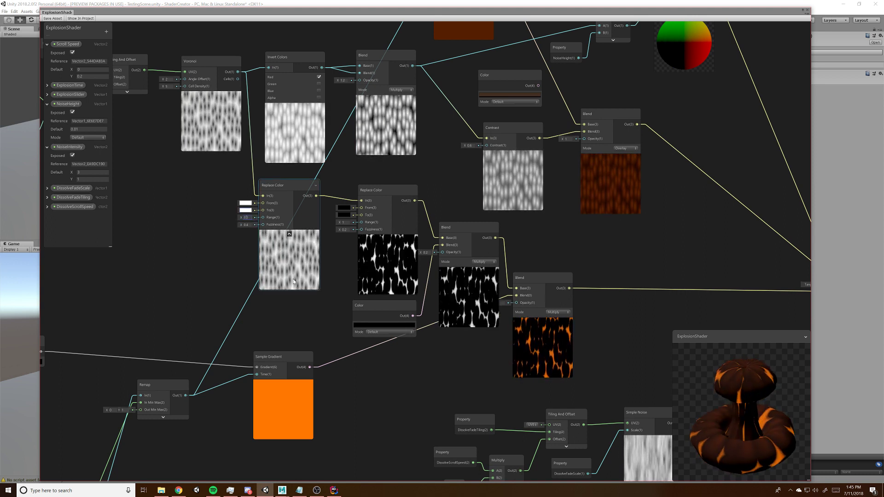
{"action": "type", "text": "1"}
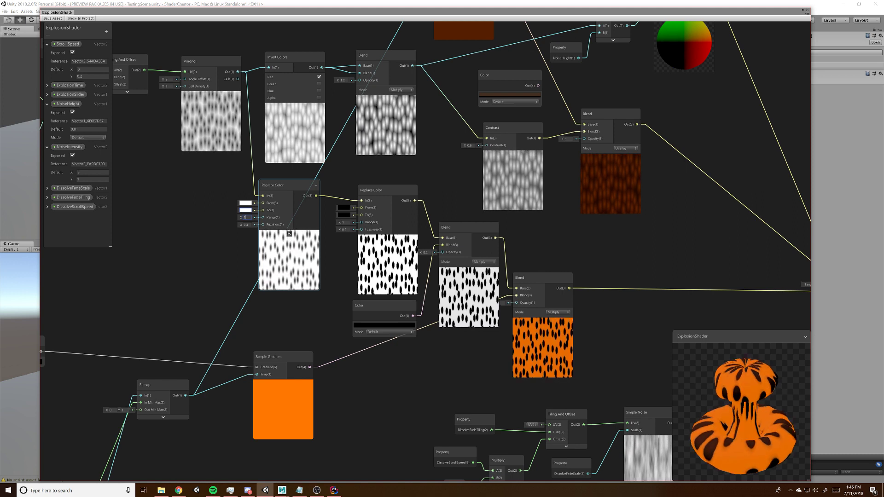
{"action": "type", "text": ".5"}
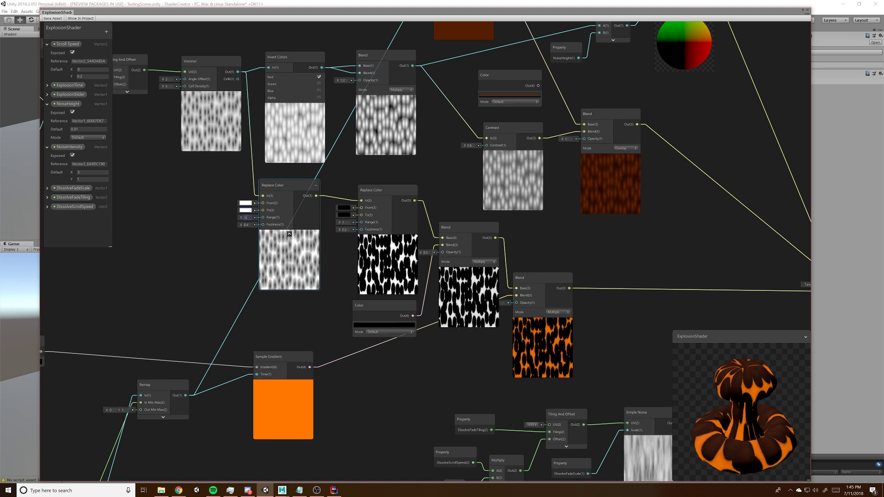
{"action": "left_click", "coordinate": [249, 225]}
{"action": "type", "text": "1"}
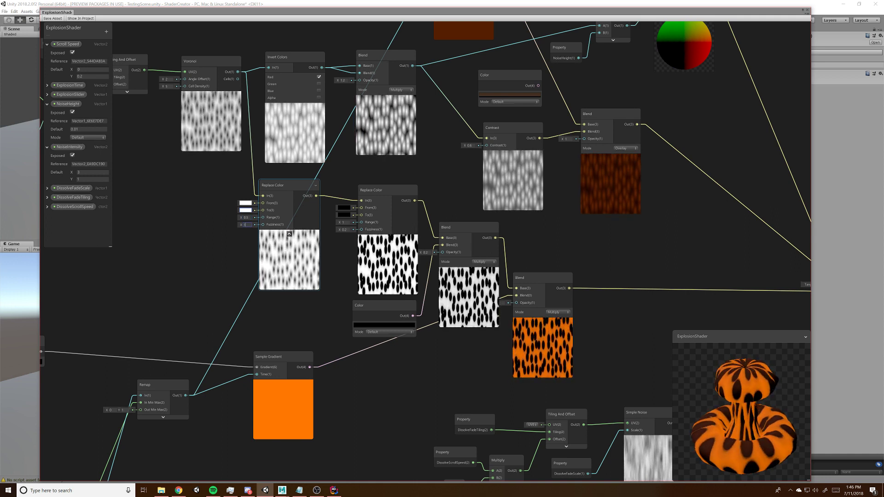
{"action": "double_click", "coordinate": [245, 225]}
{"action": "type", "text": "5"}
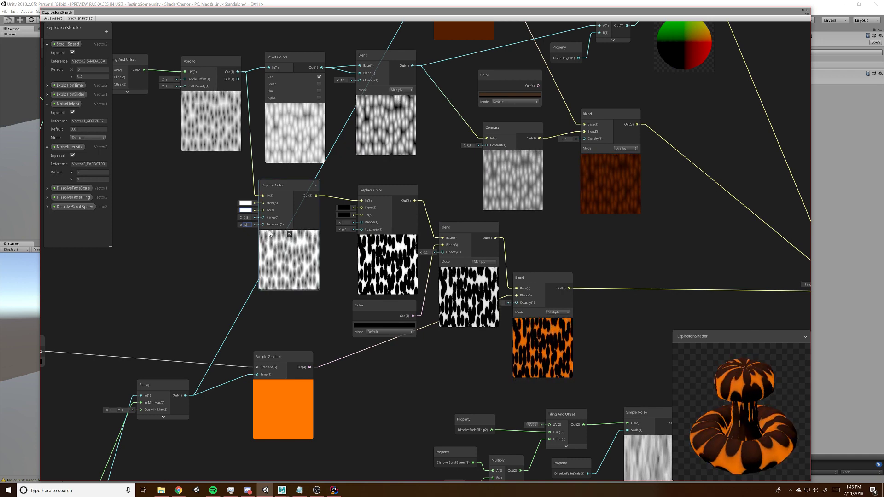
Move the second Replace Color node slightly so it lines up beside the first one
{"action": "middle_click_drag", "start_coordinate": [331, 258], "coordinate": [284, 269]}
{"action": "left_click", "coordinate": [258, 196]}
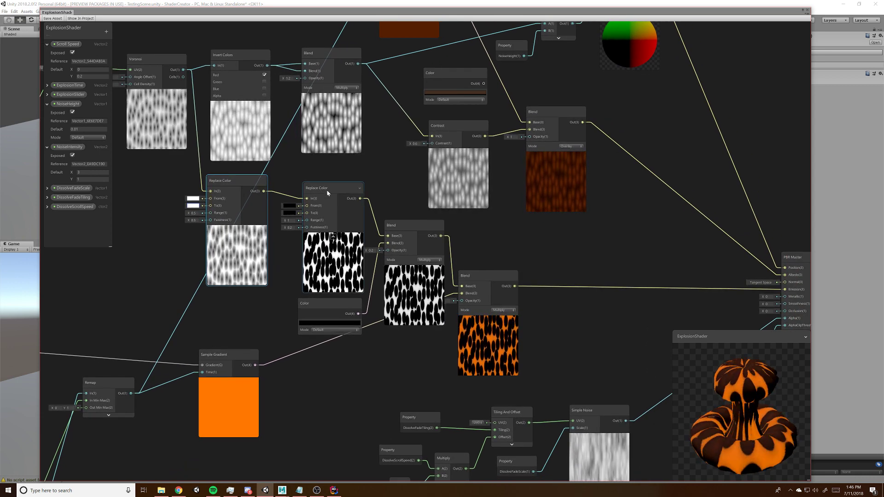
{"action": "left_click_drag", "start_coordinate": [327, 191], "coordinate": [323, 186]}
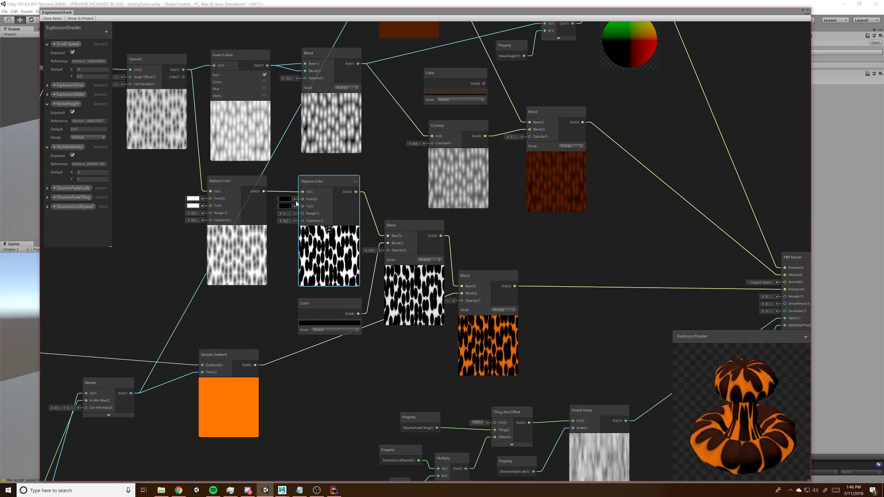
{"action": "middle_click_drag", "start_coordinate": [286, 250], "coordinate": [257, 260]}
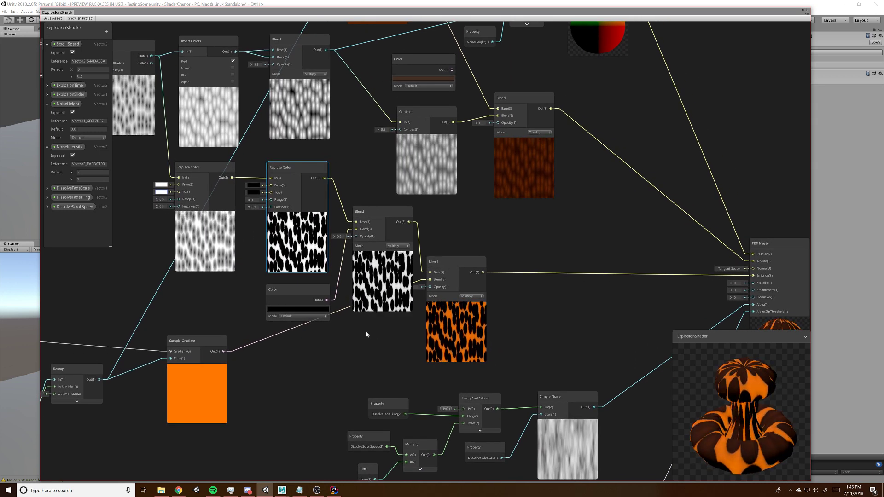
Examine the Blend node that multiplies the Replace Color result with black, and shift the orange Blend node slightly away from it
{"action": "middle_click_drag", "start_coordinate": [366, 330], "coordinate": [338, 331]}
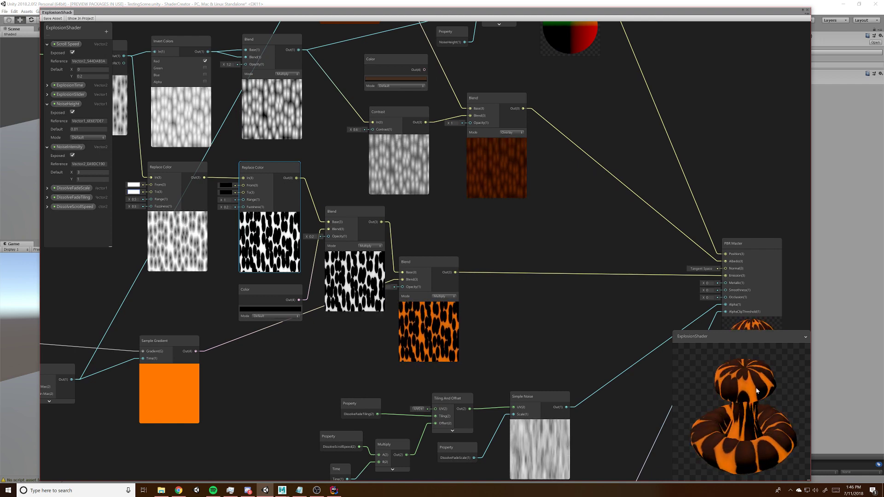
{"action": "middle_click_drag", "start_coordinate": [326, 332], "coordinate": [344, 339]}
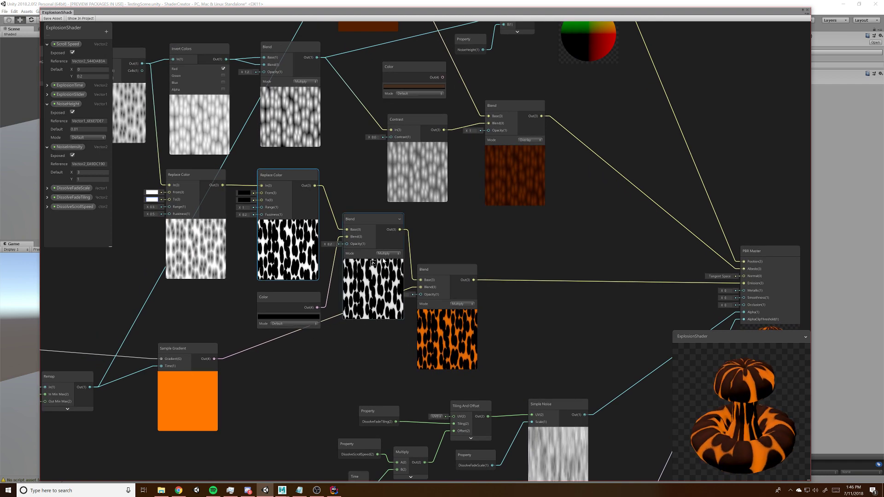
{"action": "middle_click_drag", "start_coordinate": [423, 221], "coordinate": [400, 172]}
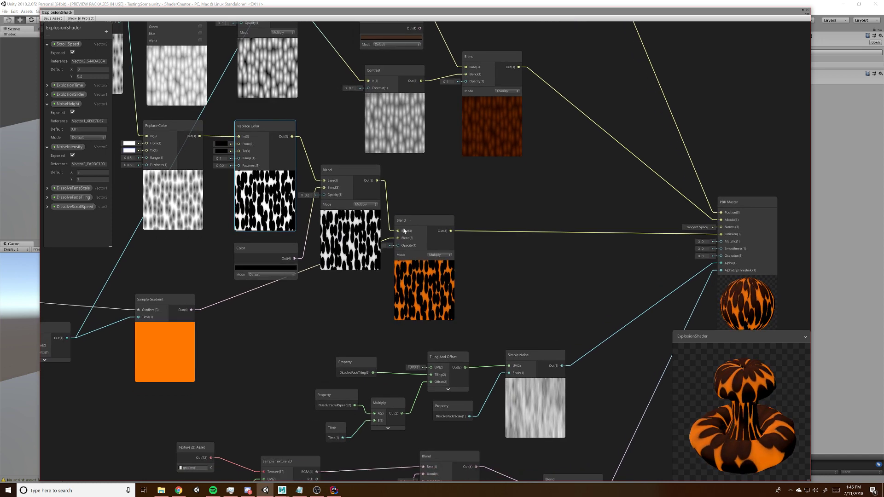
{"action": "left_click", "coordinate": [354, 171]}
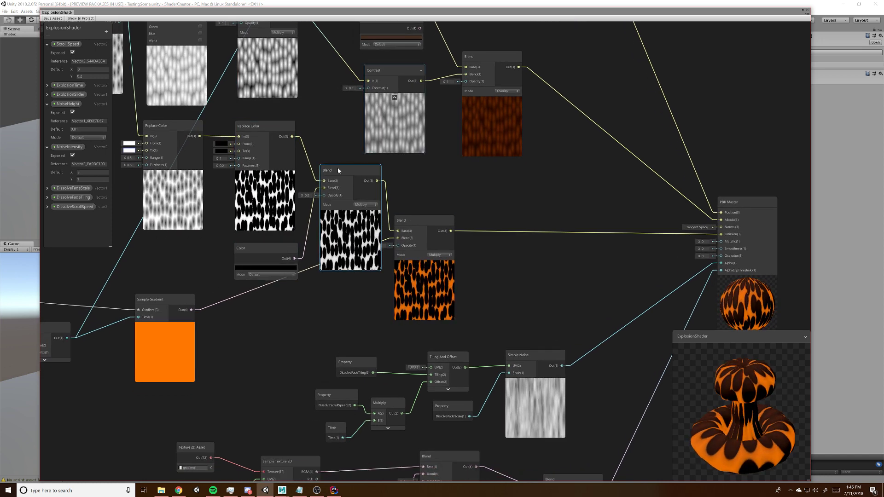
{"action": "middle_click_drag", "start_coordinate": [484, 193], "coordinate": [446, 144]}
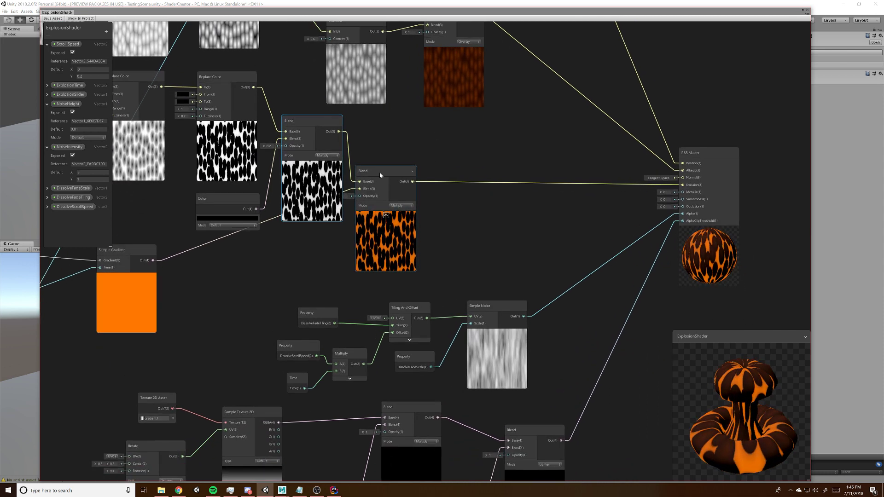
{"action": "mouse_move", "coordinate": [381, 175]}
{"action": "left_mouse_down"}
{"action": "mouse_move", "coordinate": [400, 193]}
{"action": "mouse_move", "coordinate": [391, 186]}
{"action": "left_mouse_up"}
Follow the orange Sample Gradient back to its Gradient node and move that node closer to it
{"action": "middle_click_drag", "start_coordinate": [469, 146], "coordinate": [619, 118]}
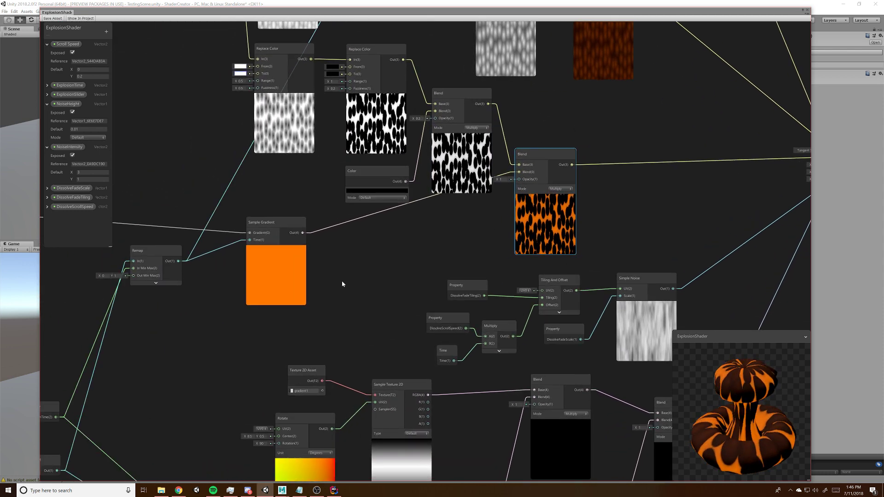
{"action": "middle_click_drag", "start_coordinate": [341, 282], "coordinate": [450, 289]}
{"action": "middle_click_drag", "start_coordinate": [179, 243], "coordinate": [248, 243]}
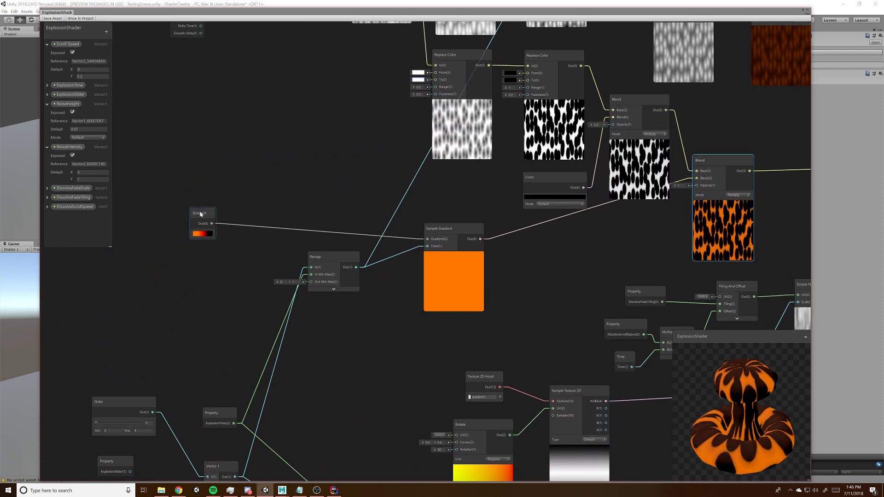
{"action": "left_click_drag", "start_coordinate": [209, 213], "coordinate": [248, 194]}
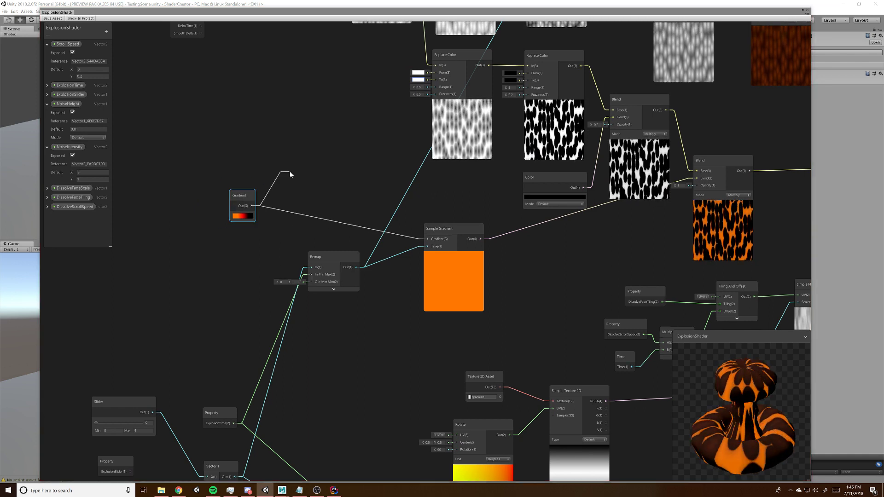
Look up the Sample Gradient node among the nodes that accept the Gradient's output
{"action": "key", "text": "space"}
{"action": "left_click", "coordinate": [288, 190]}
{"action": "left_click", "coordinate": [289, 190]}
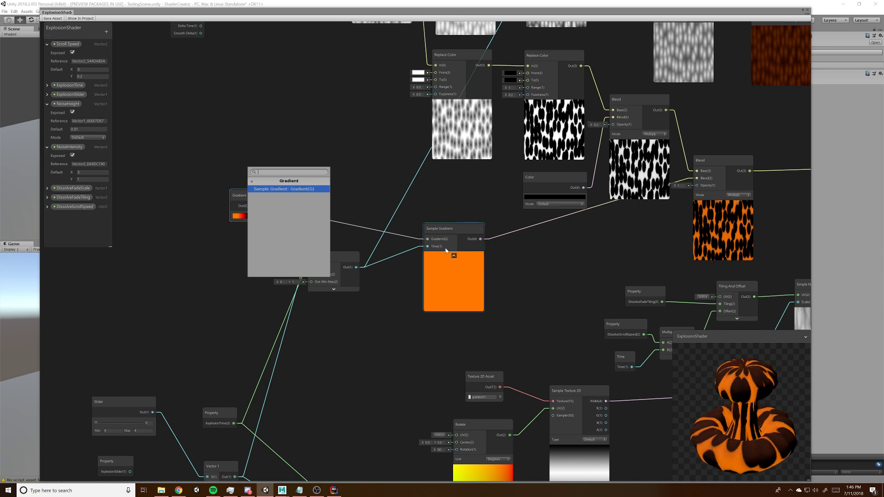
{"action": "left_click", "coordinate": [447, 229]}
Reposition the orange-red-black Gradient node nearer its Sample Gradient and examine its colour keys in the HDR Gradient Editor
{"action": "middle_click_drag", "start_coordinate": [315, 191], "coordinate": [261, 181]}
{"action": "left_click_drag", "start_coordinate": [192, 186], "coordinate": [225, 181]}
{"action": "middle_click_drag", "start_coordinate": [383, 203], "coordinate": [325, 206]}
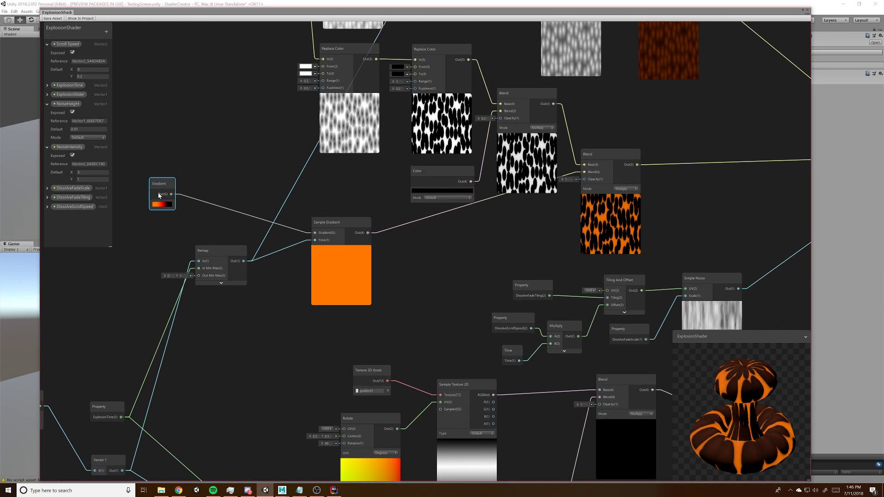
{"action": "left_click_drag", "start_coordinate": [162, 186], "coordinate": [185, 197]}
{"action": "middle_click_drag", "start_coordinate": [415, 257], "coordinate": [489, 238]}
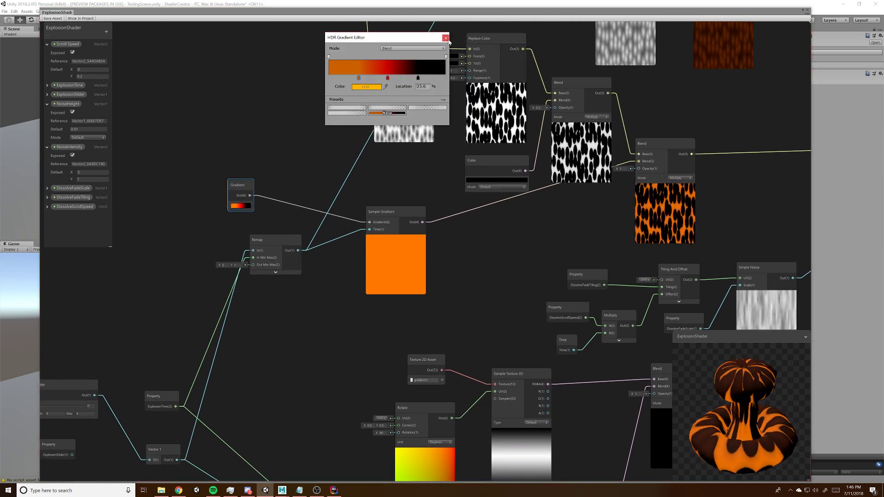
Close the HDR Gradient Editor, trace the orange Blend node's output to PBR Master's Emission, and move that Blend node slightly away from its neighbour
{"action": "left_click", "coordinate": [445, 37]}
{"action": "middle_click_drag", "start_coordinate": [519, 249], "coordinate": [286, 345]}
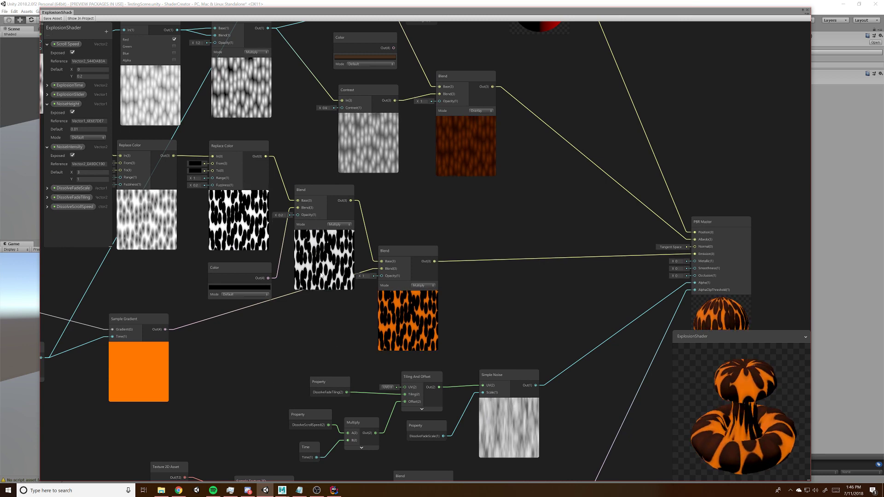
{"action": "middle_click_drag", "start_coordinate": [327, 326], "coordinate": [287, 275]}
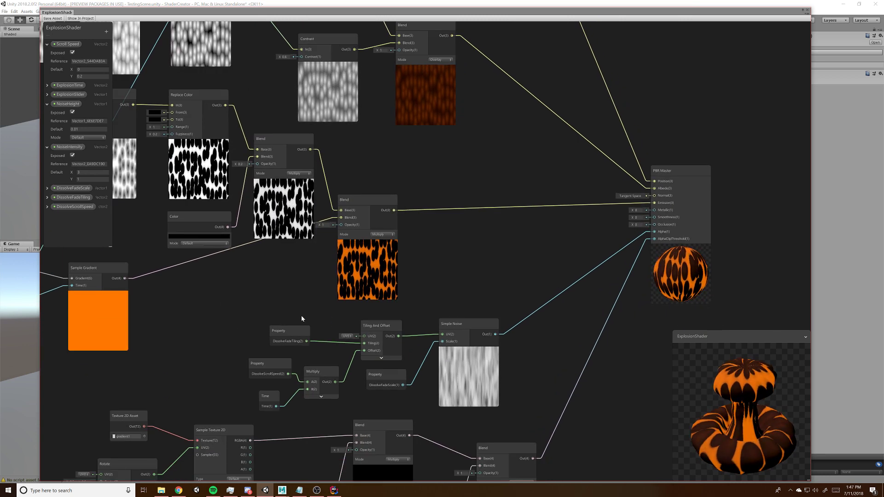
{"action": "middle_click_drag", "start_coordinate": [180, 366], "coordinate": [182, 364]}
{"action": "left_click_drag", "start_coordinate": [363, 204], "coordinate": [373, 204]}
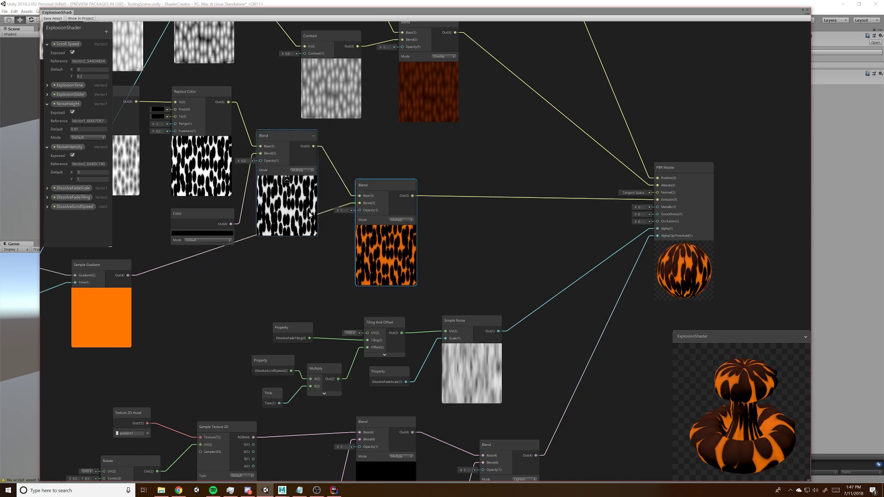
{"action": "middle_click_drag", "start_coordinate": [413, 161], "coordinate": [422, 152]}
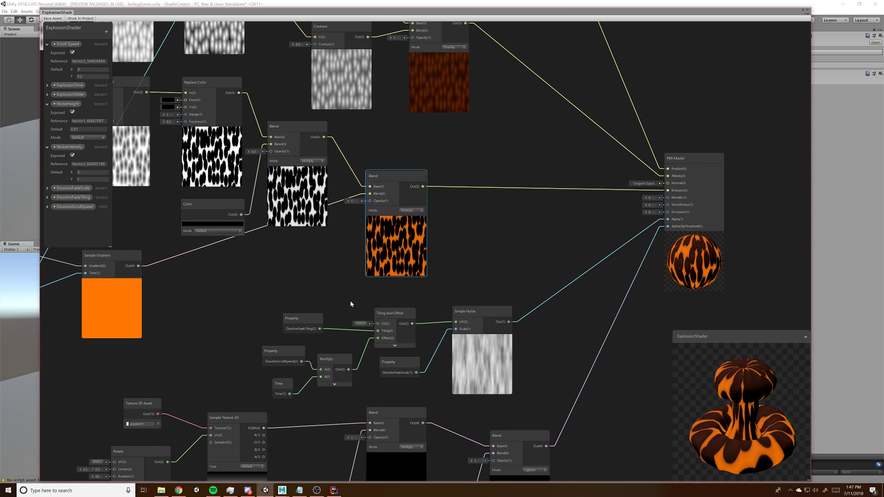
{"action": "middle_click_drag", "start_coordinate": [346, 306], "coordinate": [350, 298]}
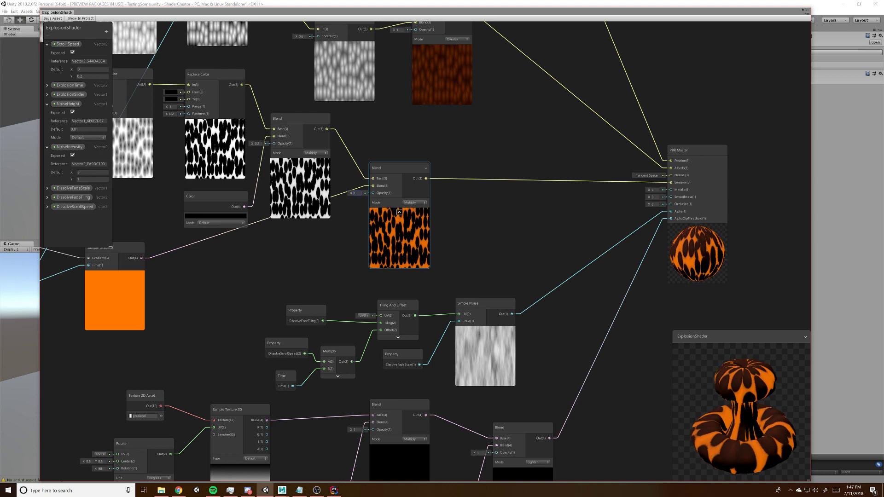
{"action": "mouse_move", "coordinate": [190, 332]}
{"action": "middle_mouse_down"}
{"action": "mouse_move", "coordinate": [203, 319]}
{"action": "mouse_move", "coordinate": [192, 320]}
{"action": "middle_mouse_up"}
{"action": "middle_click_drag", "start_coordinate": [504, 221], "coordinate": [443, 227]}
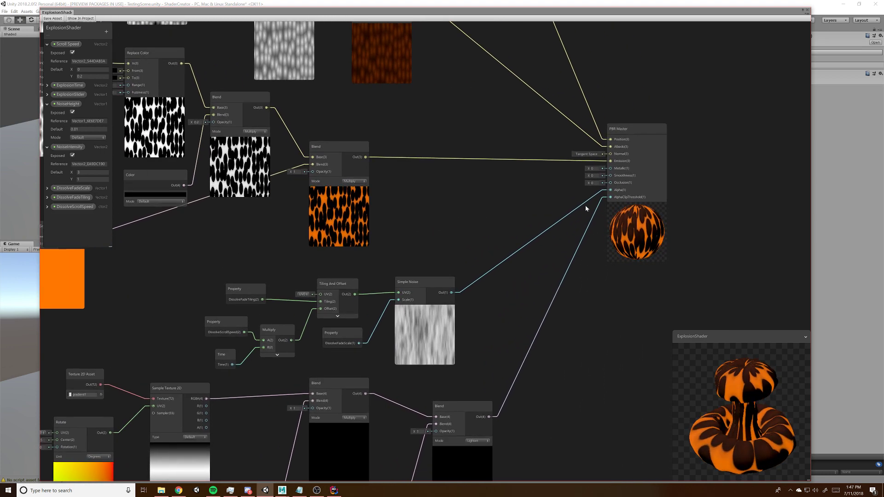
Sweep the Slider node's value through its range to preview the explosion's colour change, and return it to 0
{"action": "middle_click_drag", "start_coordinate": [567, 204], "coordinate": [714, 141]}
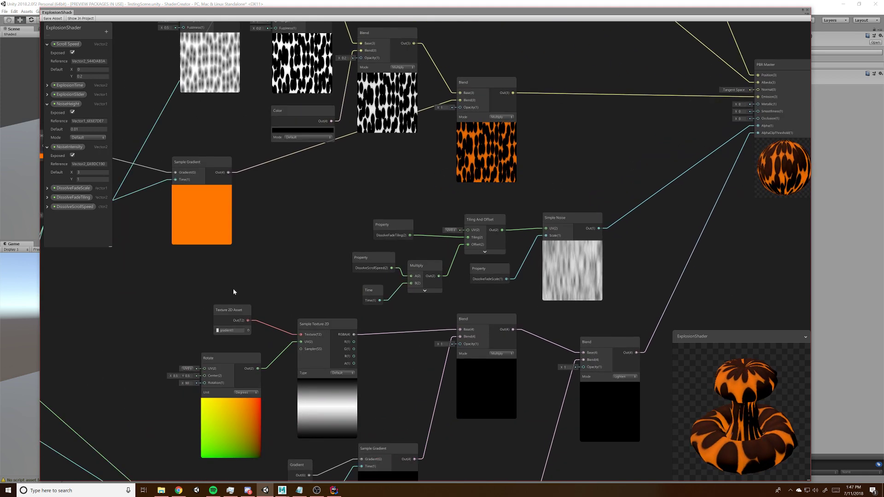
{"action": "middle_click_drag", "start_coordinate": [248, 277], "coordinate": [306, 170]}
{"action": "mouse_move", "coordinate": [485, 309]}
{"action": "middle_mouse_down"}
{"action": "mouse_move", "coordinate": [444, 249]}
{"action": "mouse_move", "coordinate": [552, 272]}
{"action": "mouse_move", "coordinate": [272, 253]}
{"action": "mouse_move", "coordinate": [467, 309]}
{"action": "middle_mouse_up"}
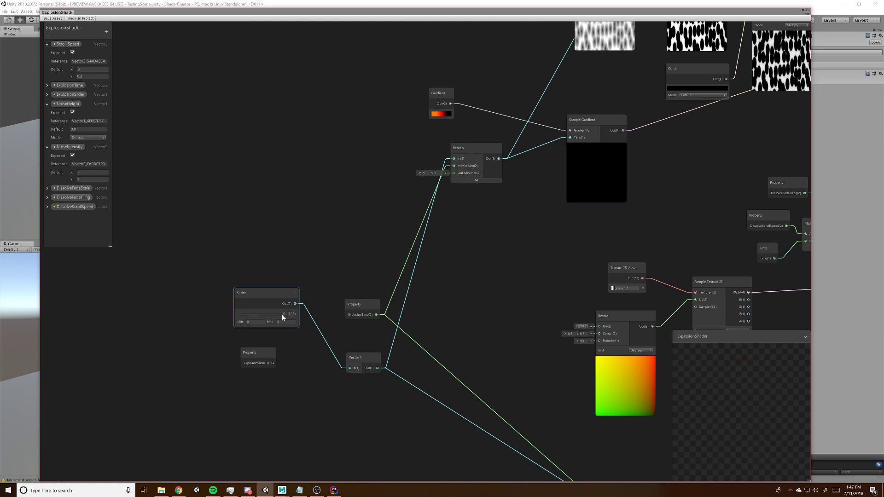
{"action": "left_click_drag", "start_coordinate": [278, 316], "coordinate": [268, 317]}
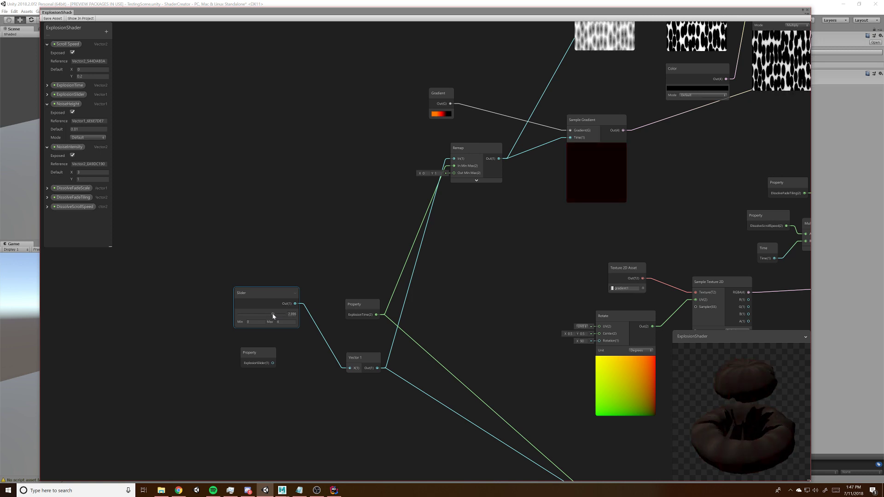
{"action": "mouse_move", "coordinate": [274, 314]}
{"action": "left_mouse_down"}
{"action": "mouse_move", "coordinate": [289, 313]}
{"action": "mouse_move", "coordinate": [270, 315]}
{"action": "left_mouse_up"}
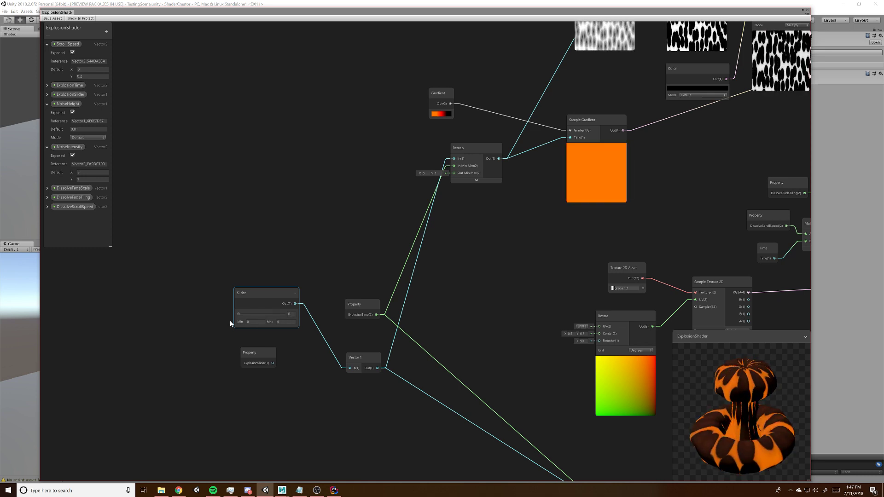
{"action": "left_click_drag", "start_coordinate": [239, 314], "coordinate": [247, 315]}
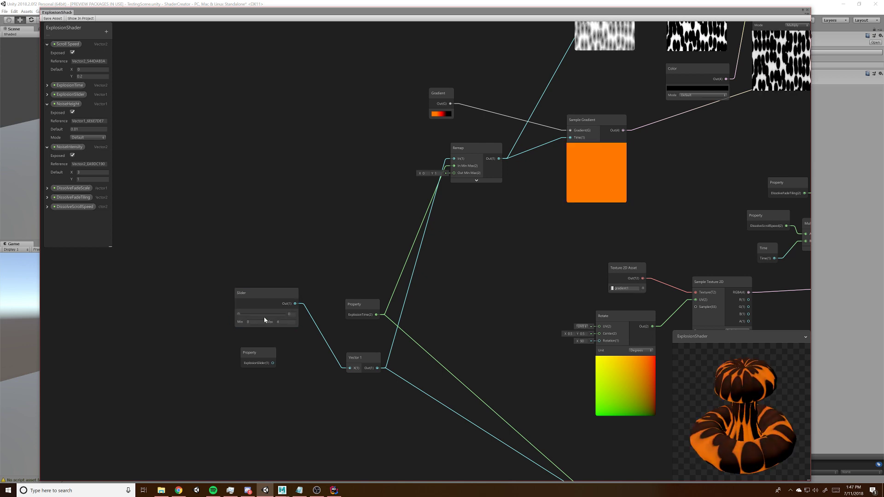
Move the ExplosionSlider property node further below the Slider node, reset the Slider to 0, and expand the ExplosionTime property's settings
{"action": "left_click_drag", "start_coordinate": [261, 361], "coordinate": [266, 367]}
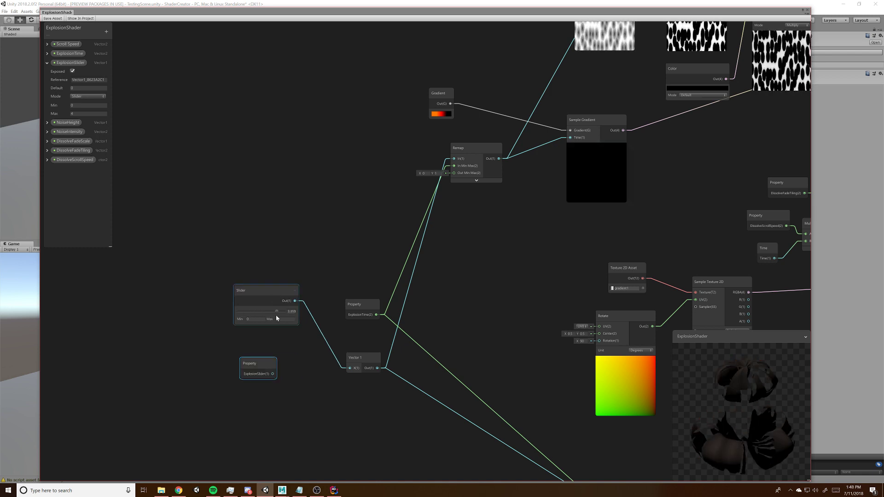
{"action": "left_click_drag", "start_coordinate": [249, 320], "coordinate": [230, 318]}
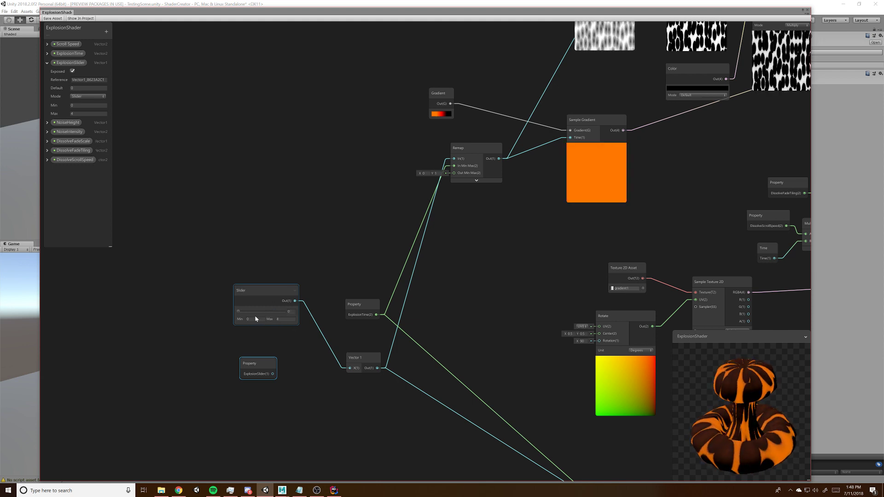
{"action": "left_click", "coordinate": [47, 53]}
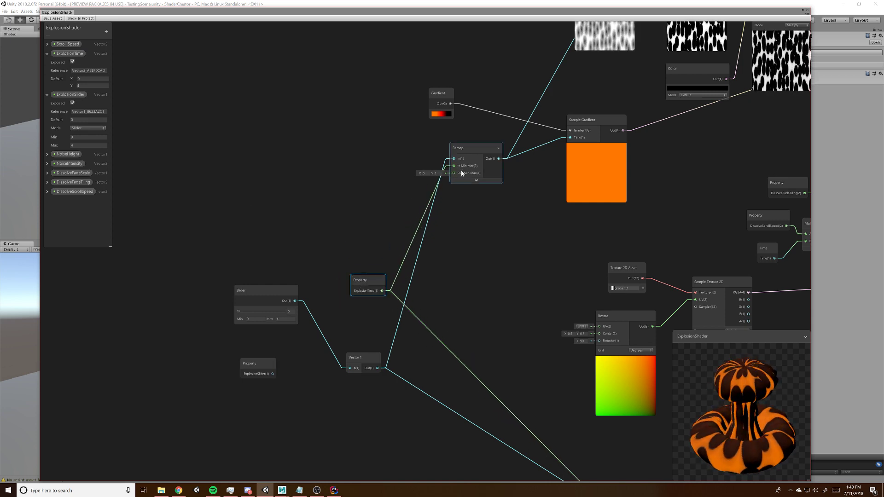
Trace ExplosionTime and Vector 1 into both Remap nodes, nudging the lower Remap and shifting the upper one closer to its Sample Gradient
{"action": "middle_click_drag", "start_coordinate": [490, 240], "coordinate": [480, 255]}
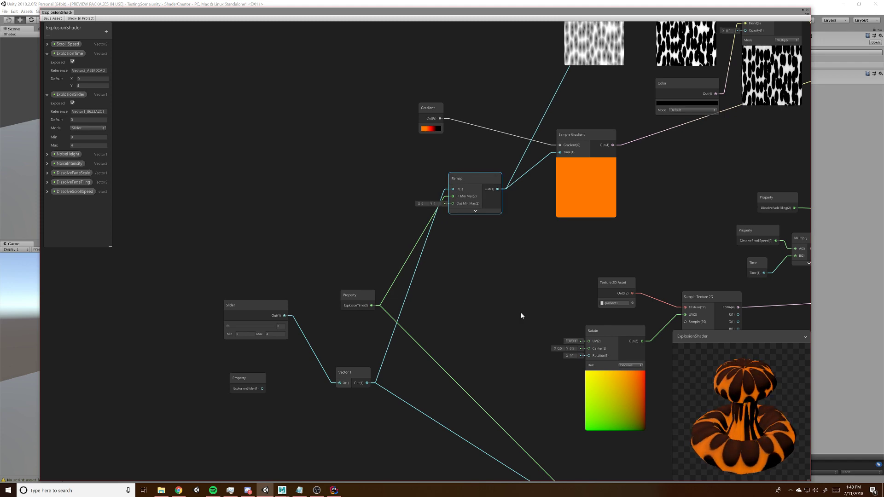
{"action": "middle_click_drag", "start_coordinate": [522, 316], "coordinate": [434, 254]}
{"action": "left_click_drag", "start_coordinate": [433, 361], "coordinate": [433, 349]}
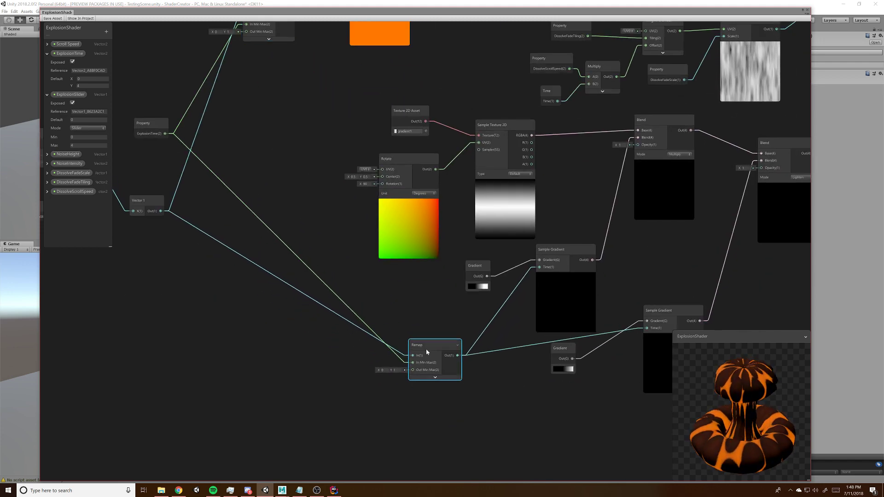
{"action": "middle_click_drag", "start_coordinate": [322, 159], "coordinate": [475, 360]}
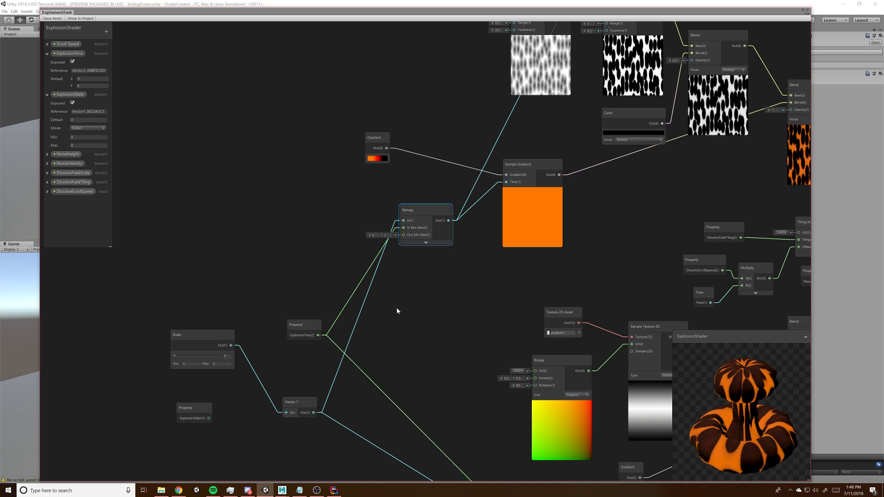
{"action": "left_click_drag", "start_coordinate": [416, 211], "coordinate": [429, 215]}
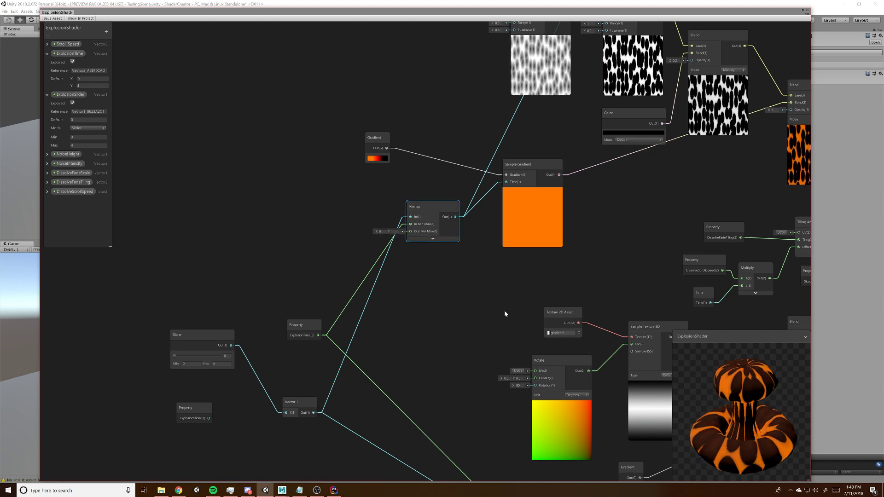
Examine how the upper Remap node's inputs relate to the ExplosionTime property and the Slider node's value of 0
{"action": "middle_click_drag", "start_coordinate": [505, 315], "coordinate": [435, 261]}
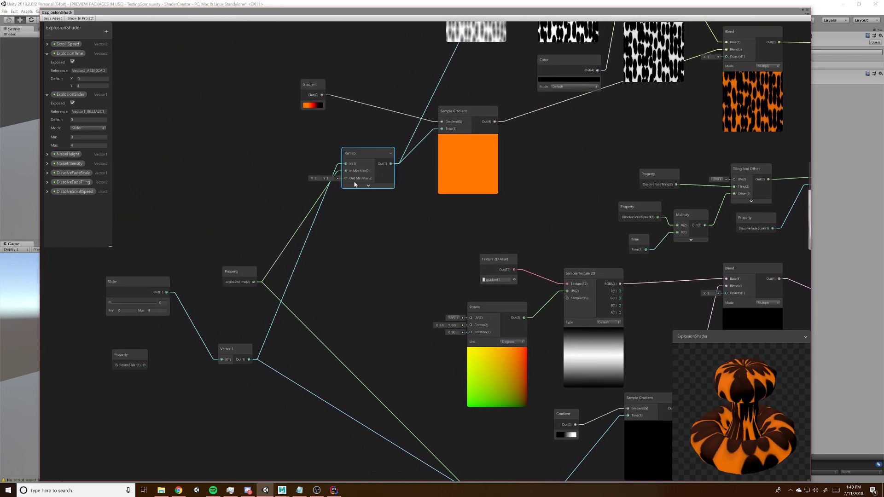
{"action": "middle_click_drag", "start_coordinate": [307, 173], "coordinate": [314, 198]}
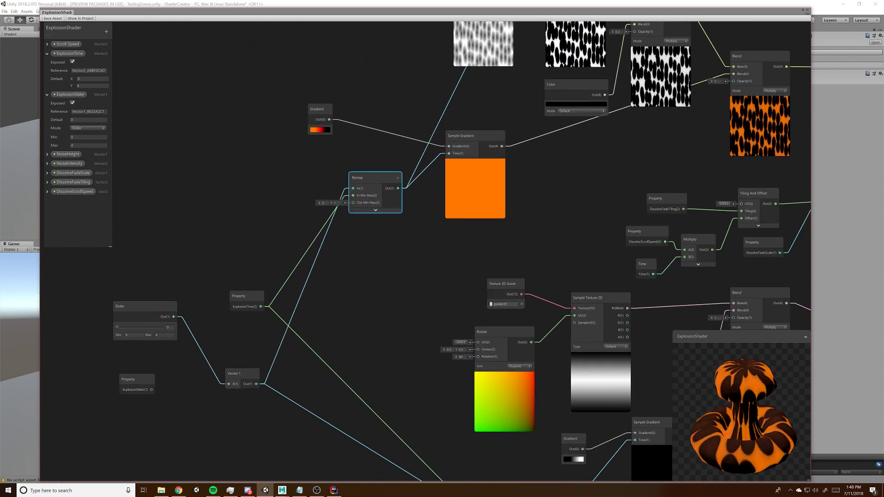
{"action": "middle_click_drag", "start_coordinate": [385, 250], "coordinate": [389, 273]}
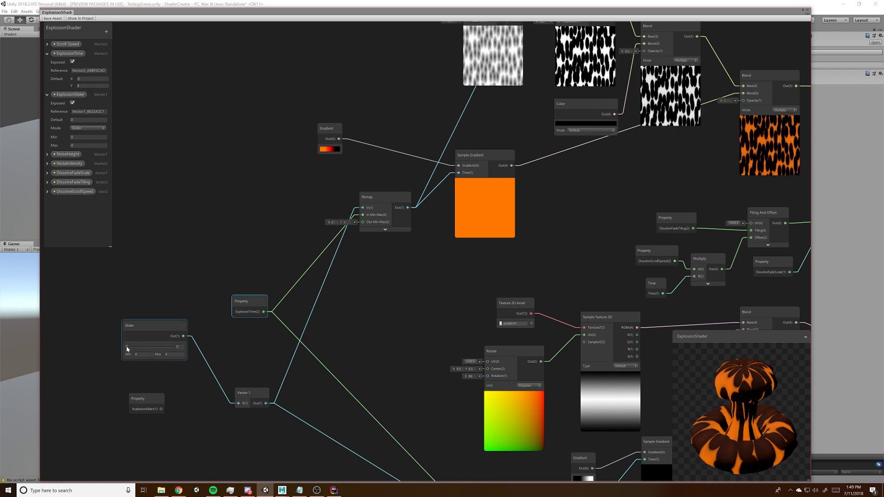
{"action": "mouse_move", "coordinate": [127, 349]}
{"action": "left_mouse_down"}
{"action": "mouse_move", "coordinate": [170, 347]}
{"action": "mouse_move", "coordinate": [126, 346]}
{"action": "left_mouse_up"}
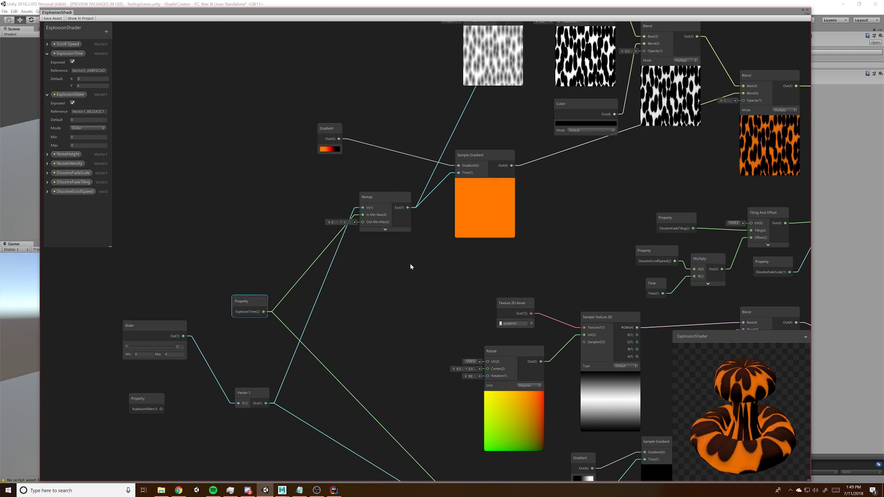
Shift the upper Remap node slightly further away from the orange Sample Gradient node
{"action": "middle_click_drag", "start_coordinate": [383, 280], "coordinate": [394, 262]}
{"action": "left_click_drag", "start_coordinate": [372, 201], "coordinate": [367, 197]}
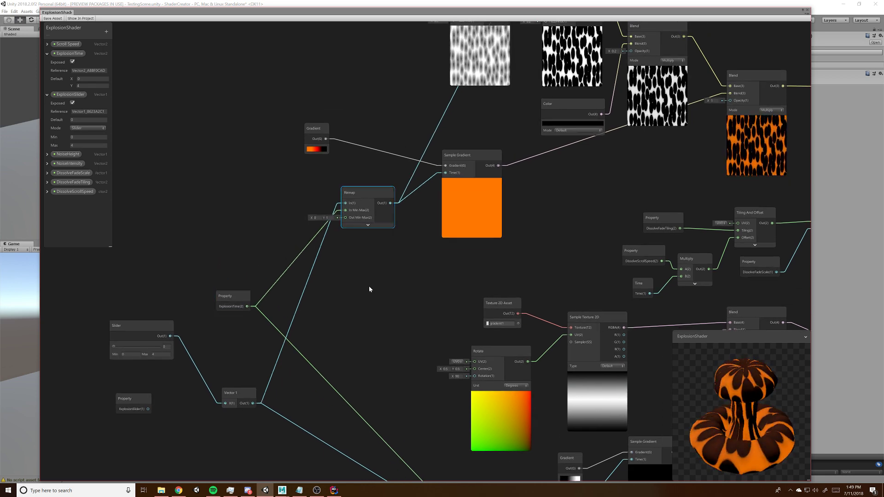
{"action": "middle_click_drag", "start_coordinate": [398, 293], "coordinate": [369, 315]}
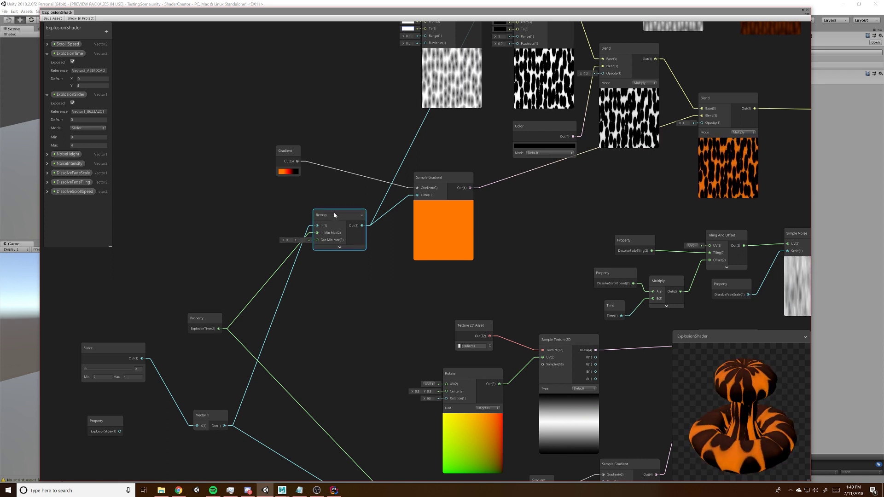
{"action": "left_click_drag", "start_coordinate": [335, 214], "coordinate": [329, 218]}
Nudge the orange Sample Gradient node while tracing the Remap output into its Time input
{"action": "middle_click_drag", "start_coordinate": [375, 249], "coordinate": [364, 277]}
{"action": "mouse_move", "coordinate": [411, 212]}
{"action": "left_mouse_down"}
{"action": "mouse_move", "coordinate": [422, 208]}
{"action": "mouse_move", "coordinate": [413, 216]}
{"action": "left_mouse_up"}
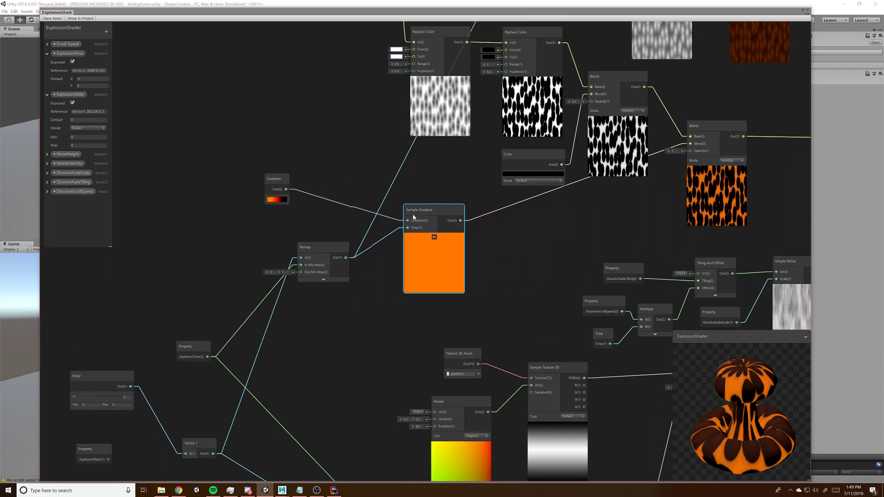
{"action": "middle_click_drag", "start_coordinate": [355, 316], "coordinate": [397, 276]}
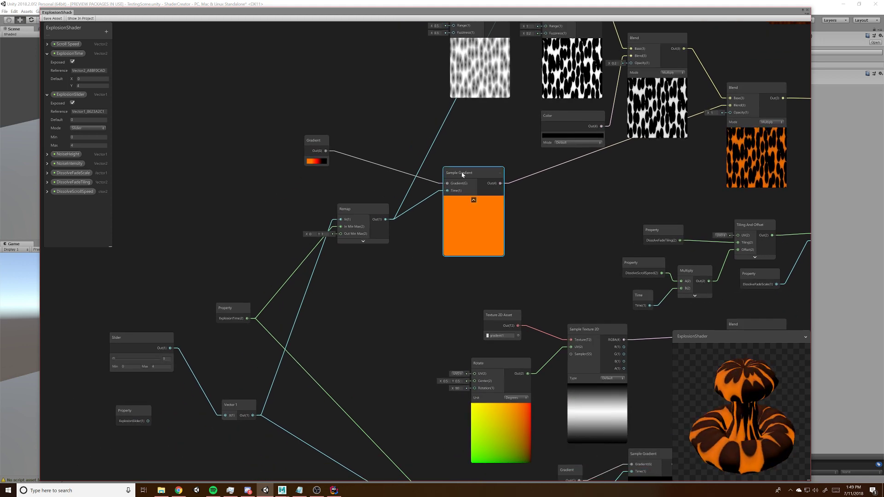
{"action": "left_click_drag", "start_coordinate": [462, 172], "coordinate": [461, 168]}
{"action": "left_click", "coordinate": [364, 208]}
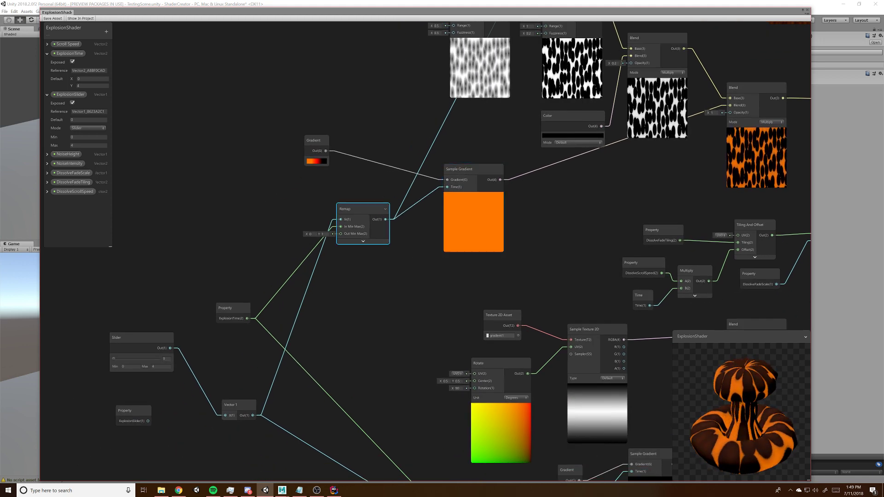
{"action": "middle_click_drag", "start_coordinate": [381, 258], "coordinate": [360, 289]}
{"action": "left_click_drag", "start_coordinate": [446, 200], "coordinate": [448, 204]}
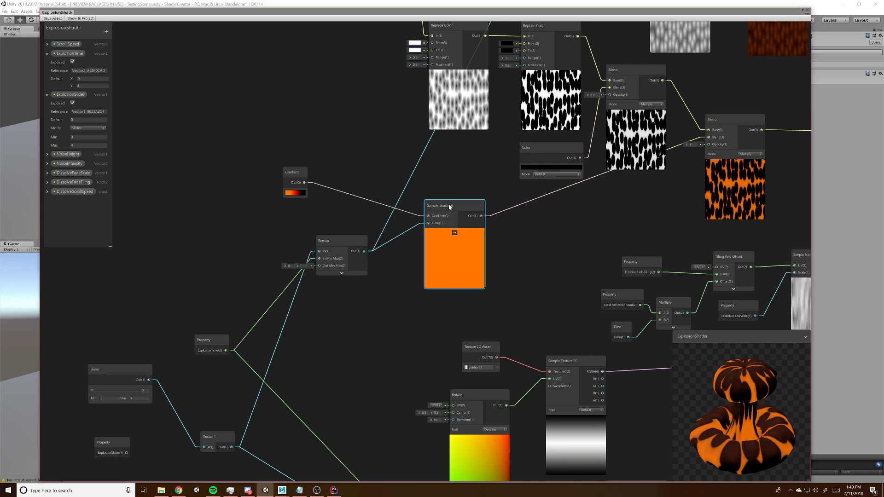
Move the orange-red-black Gradient node closer to its Sample Gradient and review its colour keys in the HDR Gradient Editor
{"action": "middle_click_drag", "start_coordinate": [463, 184], "coordinate": [415, 233]}
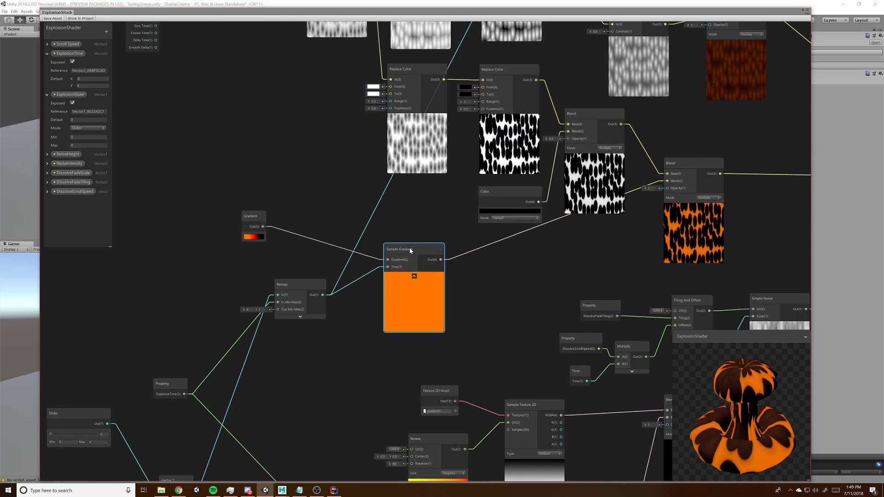
{"action": "left_click_drag", "start_coordinate": [261, 219], "coordinate": [281, 219]}
{"action": "left_click", "coordinate": [273, 236]}
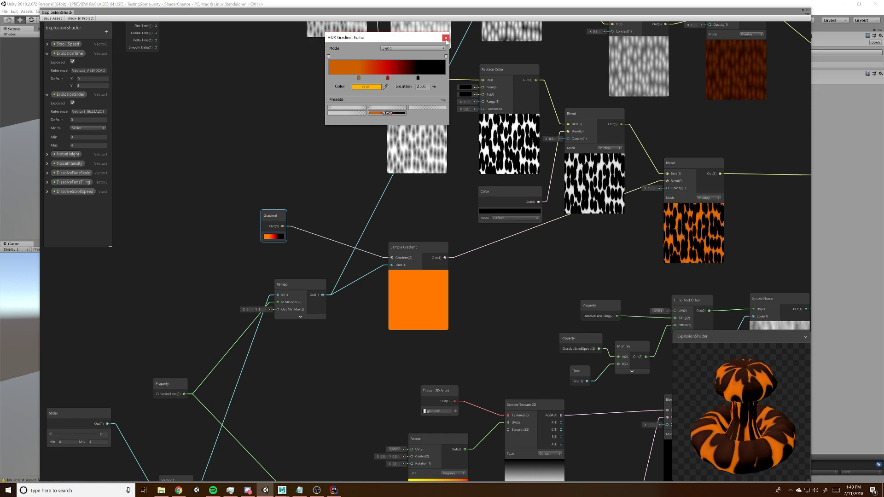
{"action": "left_click", "coordinate": [446, 38]}
Trace the upper Remap node's output up to the brown Sample Gradient node's Time input and back
{"action": "middle_click_drag", "start_coordinate": [469, 153], "coordinate": [363, 319]}
{"action": "middle_click_drag", "start_coordinate": [564, 55], "coordinate": [530, 135]}
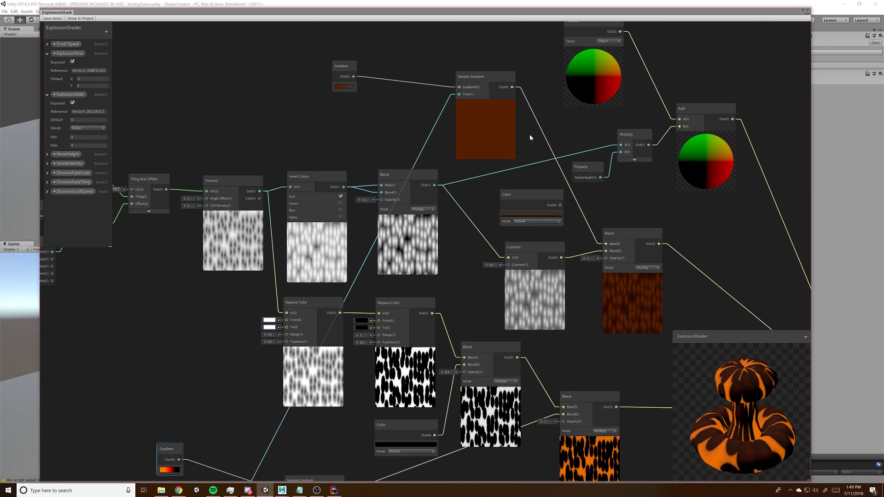
{"action": "middle_click_drag", "start_coordinate": [418, 164], "coordinate": [474, 60]}
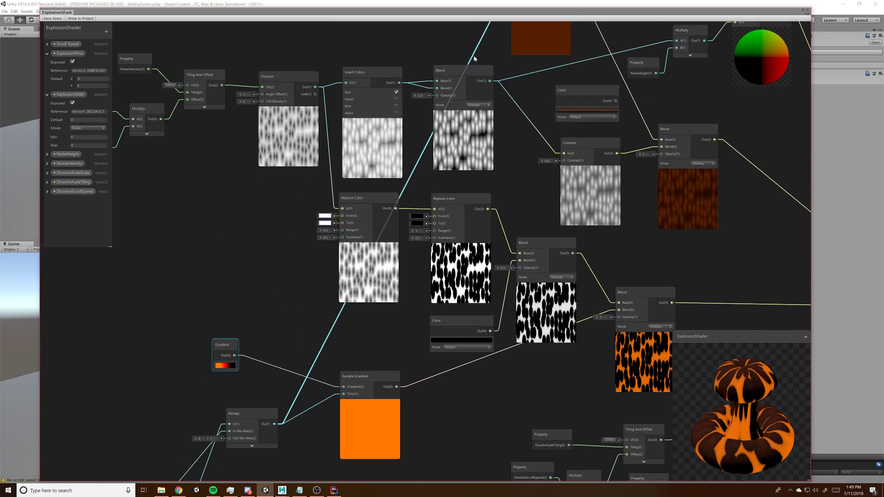
{"action": "middle_click_drag", "start_coordinate": [251, 441], "coordinate": [375, 257]}
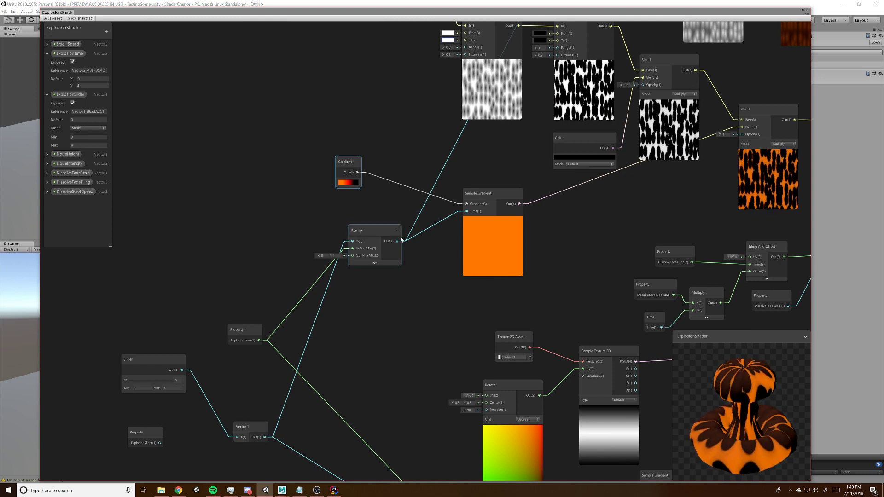
Rearrange the Vector 1 and Slider nodes so they sit closer together beside the ExplosionTime property node
{"action": "left_click_drag", "start_coordinate": [241, 426], "coordinate": [225, 391]}
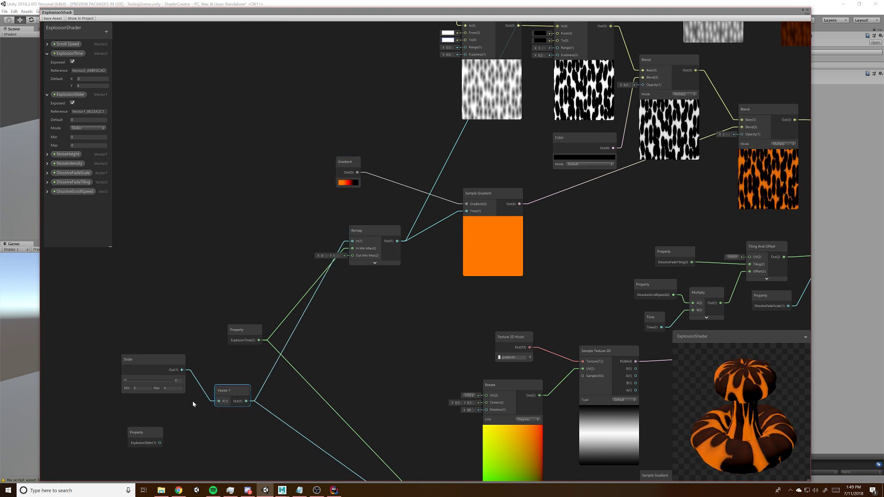
{"action": "left_click_drag", "start_coordinate": [146, 370], "coordinate": [142, 381]}
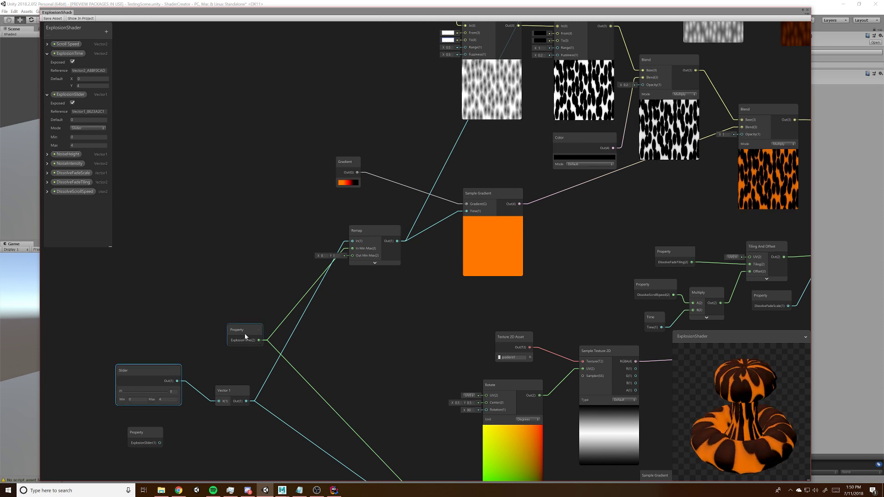
Nudge the ExplosionTime property node and review the brown Gradient node's colour keys in the HDR Gradient Editor
{"action": "left_click_drag", "start_coordinate": [246, 332], "coordinate": [251, 329]}
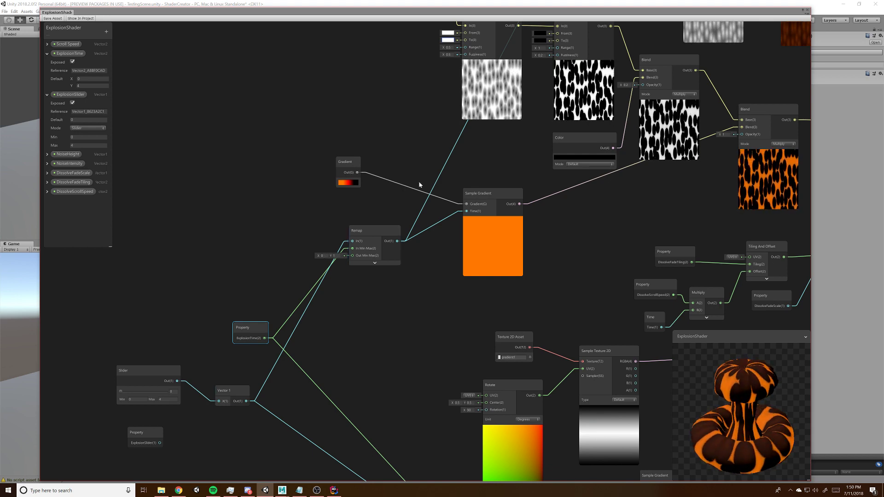
{"action": "scroll", "coordinate": [437, 215], "scroll_direction": "down", "scroll_amount": 4}
{"action": "middle_click_drag", "start_coordinate": [502, 158], "coordinate": [463, 319]}
{"action": "scroll", "coordinate": [490, 324], "scroll_direction": "up", "scroll_amount": 4}
{"action": "left_click", "coordinate": [323, 84]}
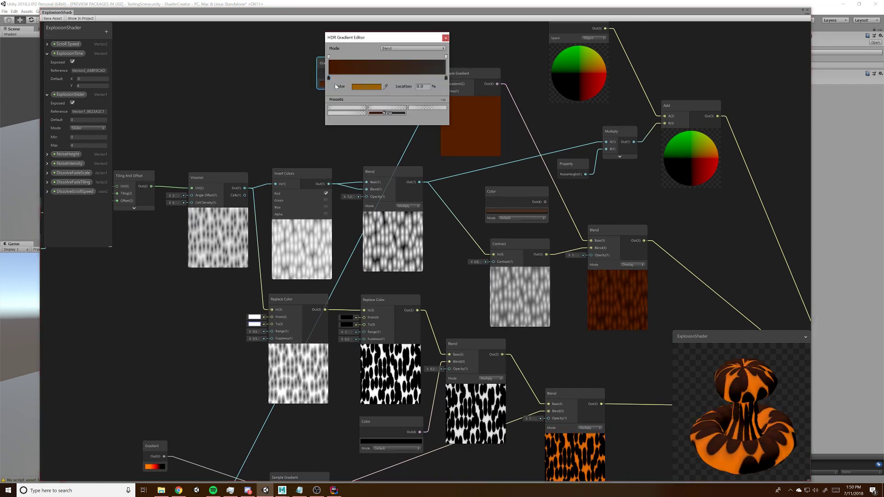
{"action": "left_click", "coordinate": [445, 38]}
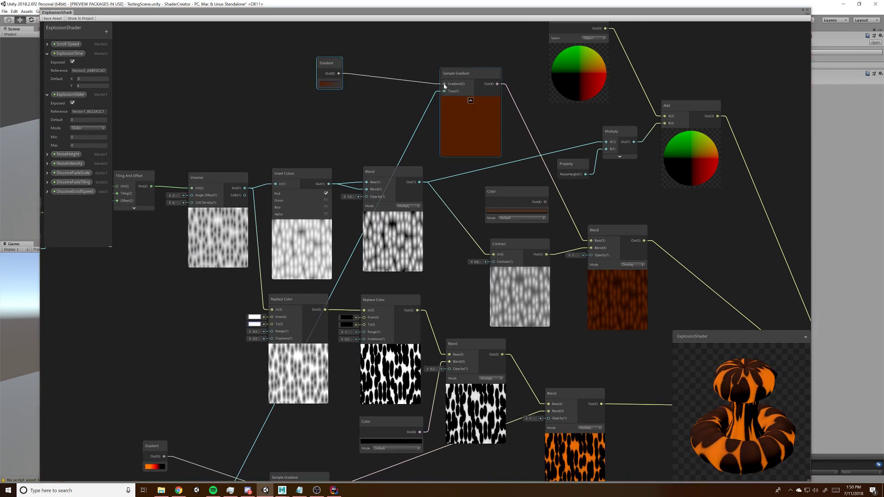
Trace the brown and orange gradient branches back to the Slider node and scrub its value slightly
{"action": "middle_click_drag", "start_coordinate": [369, 145], "coordinate": [367, 108]}
{"action": "middle_click_drag", "start_coordinate": [444, 269], "coordinate": [420, 272]}
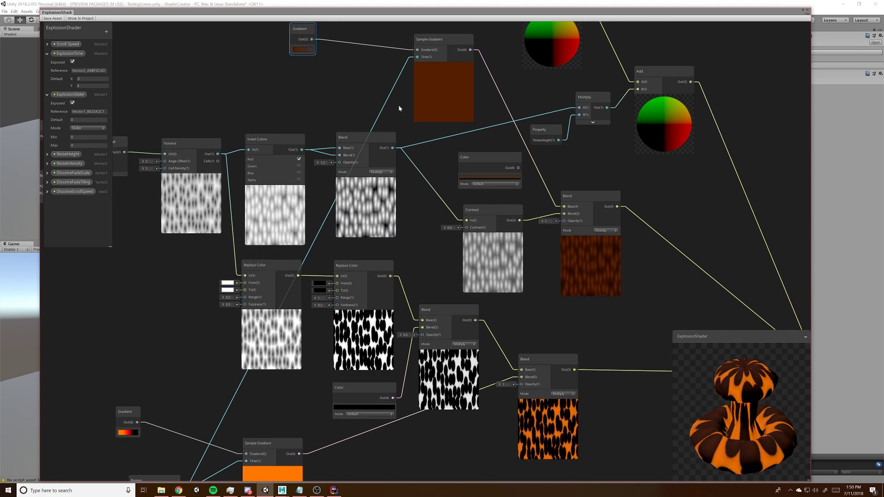
{"action": "middle_click_drag", "start_coordinate": [405, 109], "coordinate": [386, 73]}
{"action": "middle_click_drag", "start_coordinate": [466, 361], "coordinate": [509, 258]}
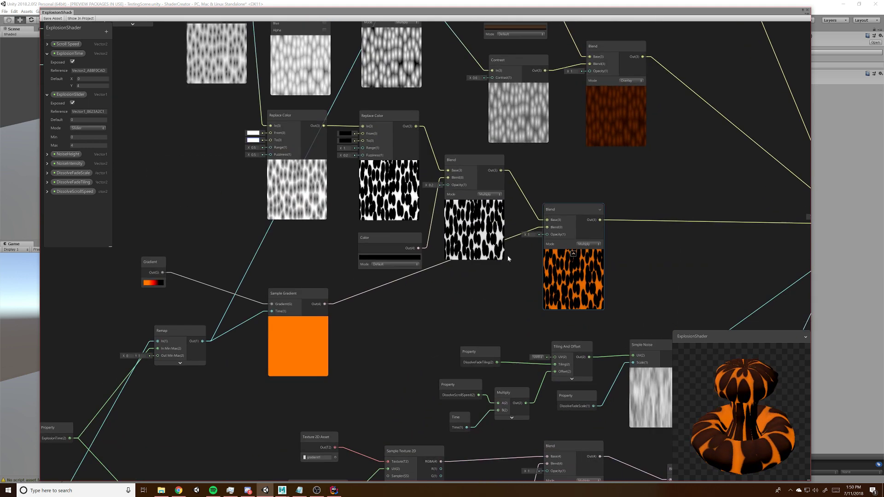
{"action": "middle_click_drag", "start_coordinate": [410, 326], "coordinate": [538, 260]}
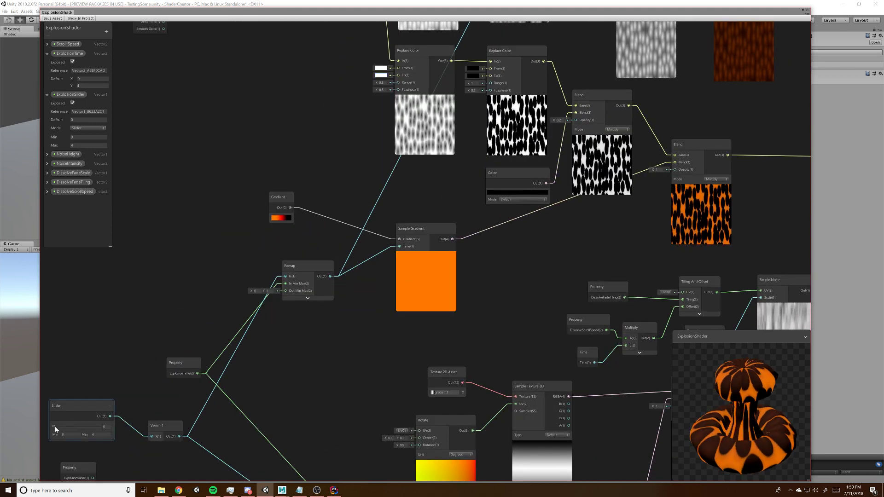
{"action": "mouse_move", "coordinate": [55, 427]}
{"action": "left_mouse_down"}
{"action": "mouse_move", "coordinate": [112, 428]}
{"action": "mouse_move", "coordinate": [65, 428]}
{"action": "left_mouse_up"}
Examine the dissolve branches from the Slider and Remap area up to the PBR Master's Alpha and AlphaClipThreshold inputs
{"action": "middle_click_drag", "start_coordinate": [296, 294], "coordinate": [270, 162]}
{"action": "middle_click_drag", "start_coordinate": [324, 316], "coordinate": [239, 201]}
{"action": "middle_click_drag", "start_coordinate": [341, 321], "coordinate": [421, 433]}
{"action": "middle_click_drag", "start_coordinate": [387, 145], "coordinate": [406, 236]}
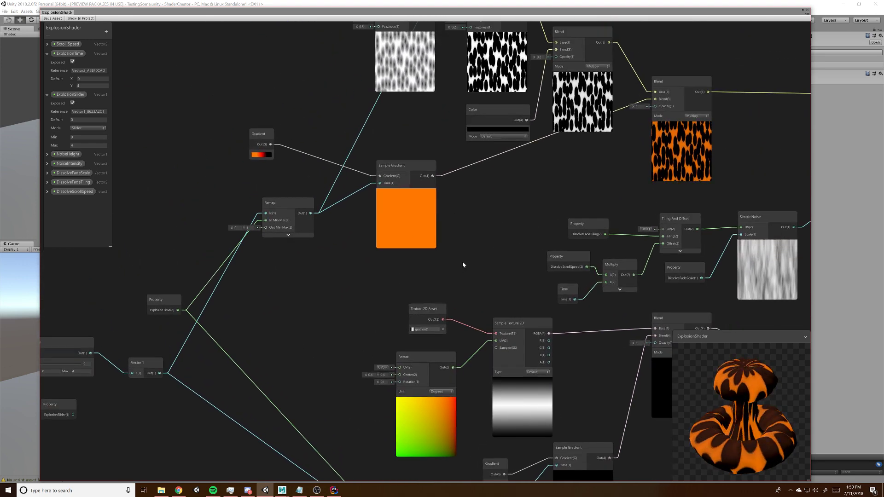
{"action": "middle_click_drag", "start_coordinate": [405, 284], "coordinate": [306, 192]}
{"action": "middle_click_drag", "start_coordinate": [422, 188], "coordinate": [339, 198]}
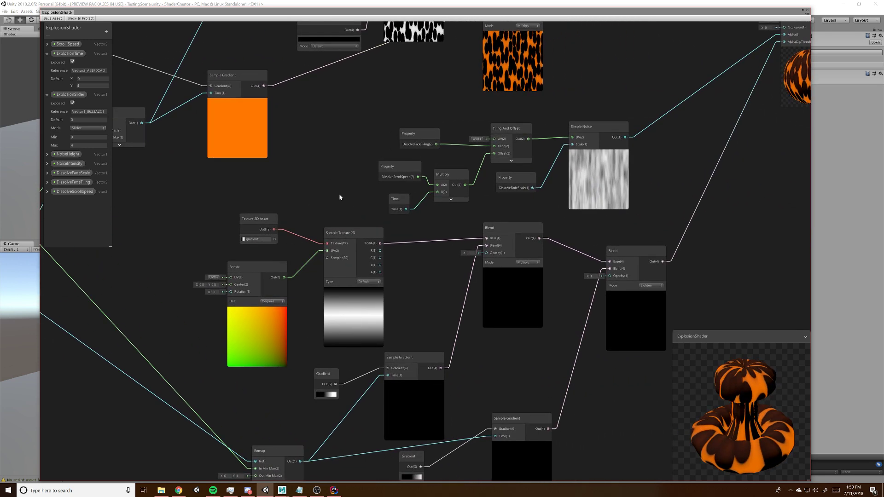
{"action": "middle_click_drag", "start_coordinate": [435, 292], "coordinate": [360, 372]}
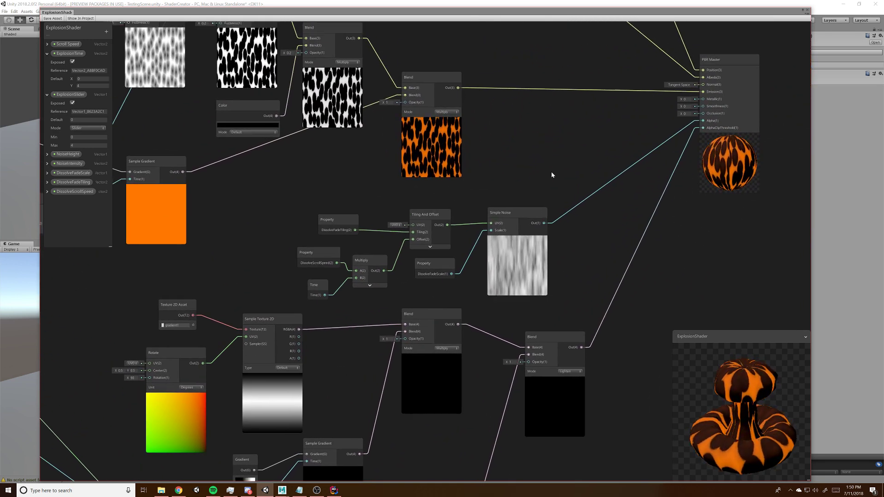
{"action": "middle_click_drag", "start_coordinate": [553, 175], "coordinate": [497, 229]}
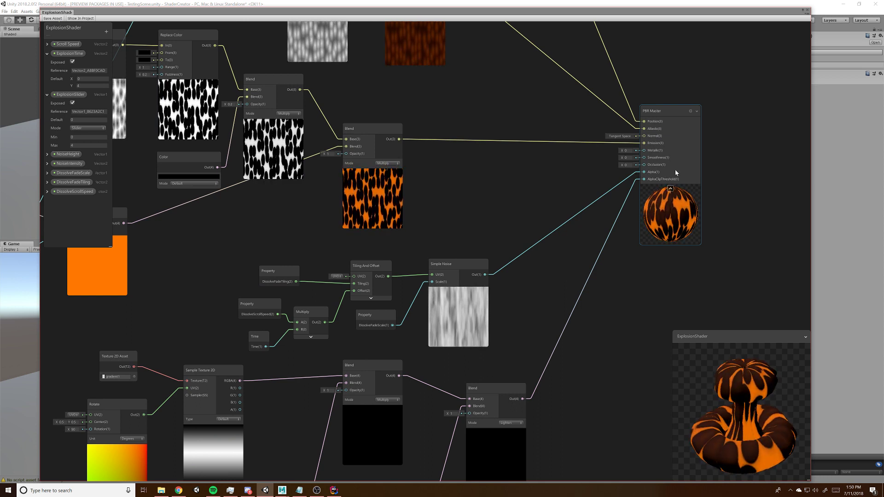
Try the Transparent surface type on the PBR Master node, inspect the preview, and restore the surface to Opaque
{"action": "left_click", "coordinate": [691, 111]}
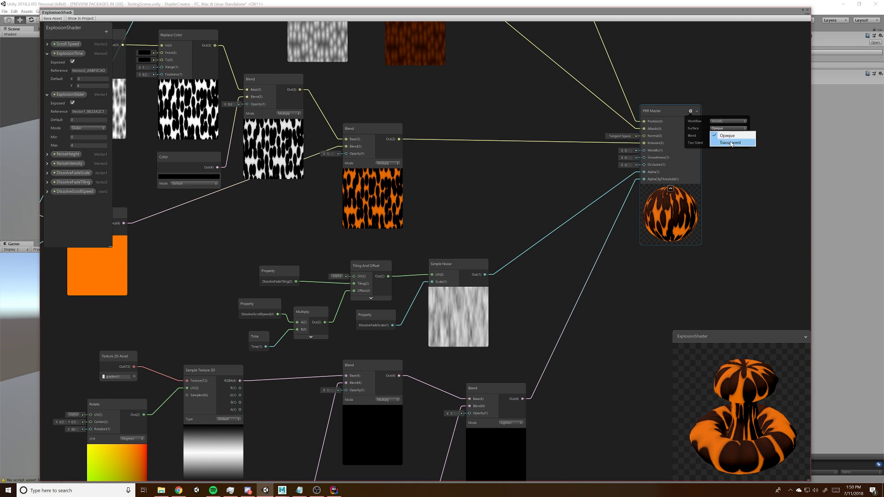
{"action": "left_click", "coordinate": [730, 143]}
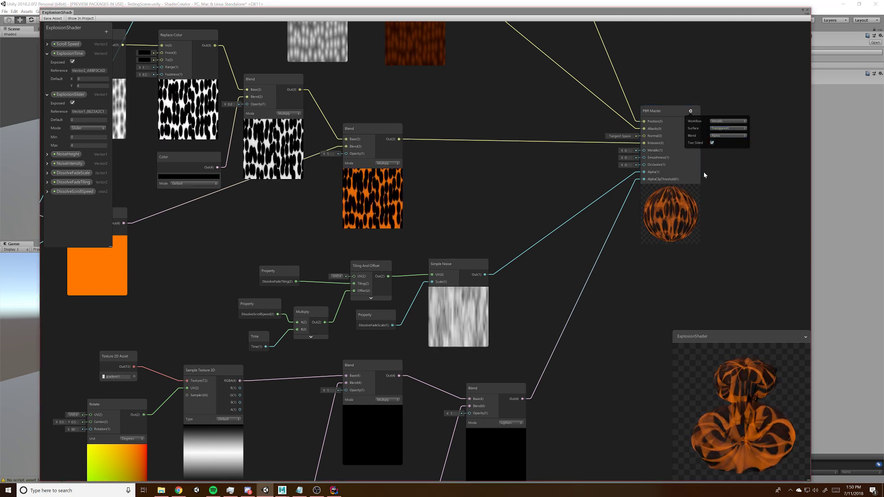
{"action": "left_click", "coordinate": [732, 128]}
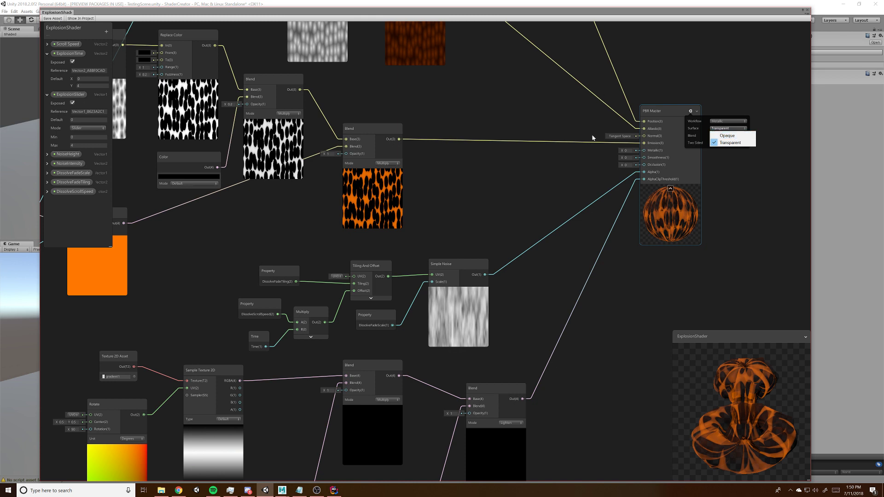
{"action": "left_click", "coordinate": [469, 327]}
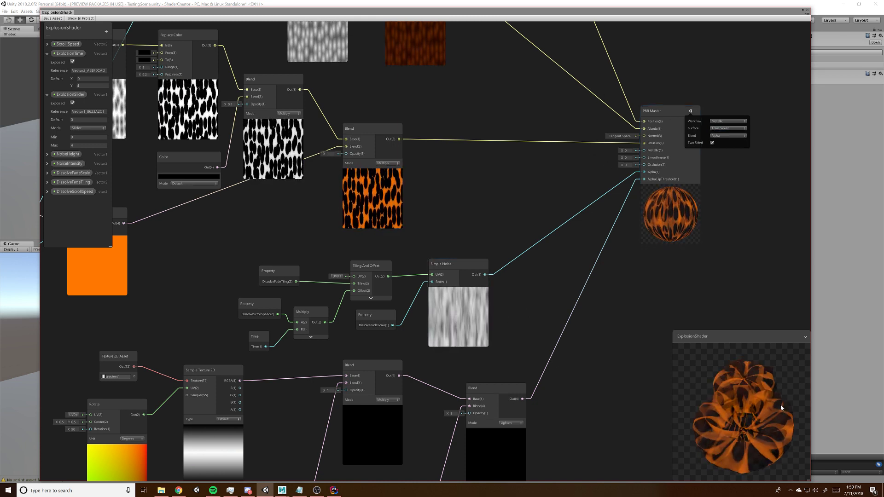
{"action": "left_click", "coordinate": [729, 128]}
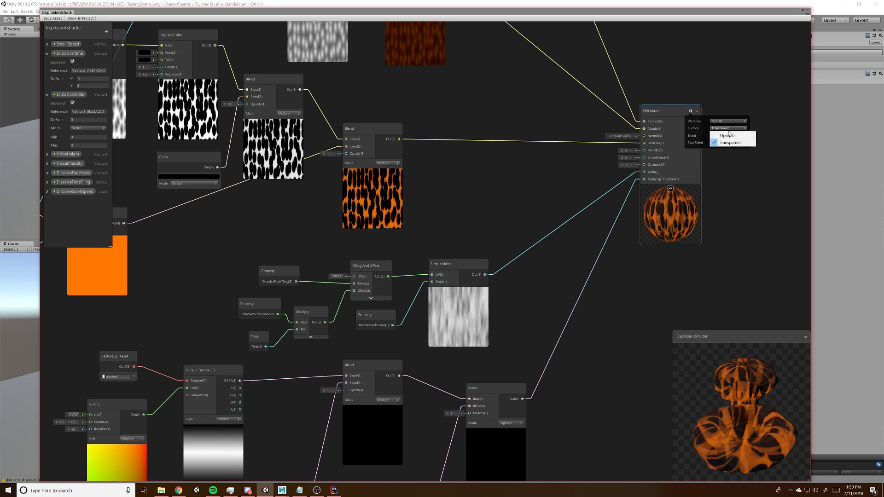
{"action": "left_click", "coordinate": [728, 136]}
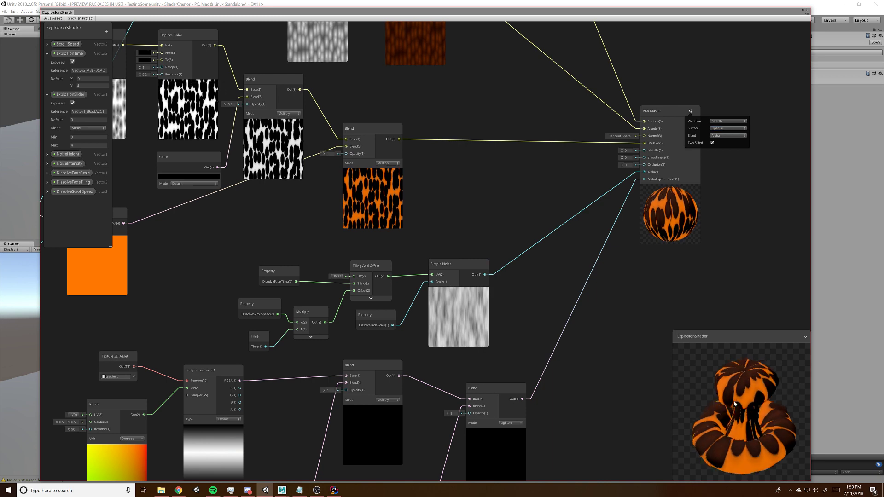
Nudge the Simple Noise, DissolveScrollSpeed and Time nodes while reviewing the noise chain that feeds the Alpha input
{"action": "middle_click_drag", "start_coordinate": [522, 299], "coordinate": [520, 261]}
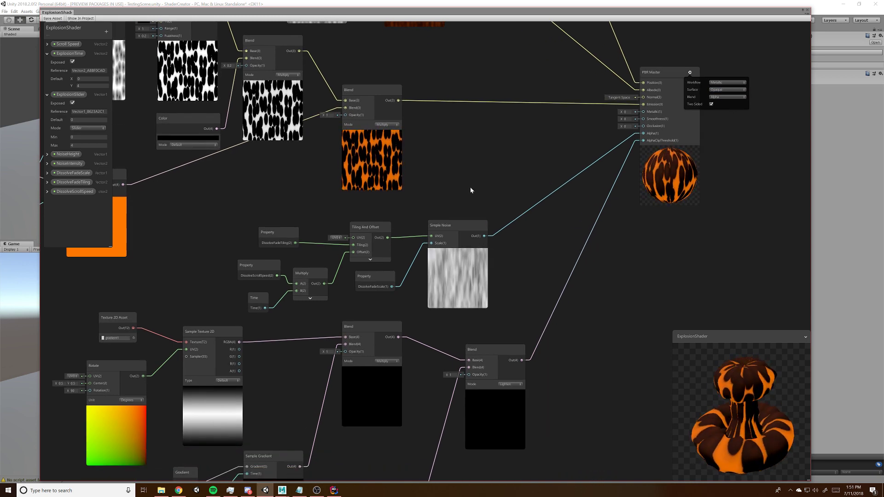
{"action": "middle_click_drag", "start_coordinate": [461, 194], "coordinate": [458, 187]}
{"action": "left_click_drag", "start_coordinate": [445, 221], "coordinate": [445, 218]}
{"action": "middle_click_drag", "start_coordinate": [384, 198], "coordinate": [404, 185]}
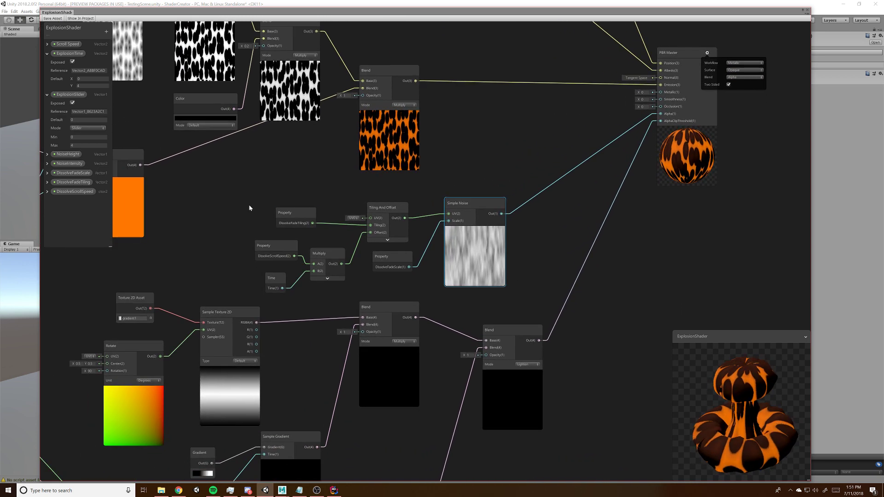
{"action": "left_click_drag", "start_coordinate": [268, 245], "coordinate": [265, 247]}
{"action": "left_click_drag", "start_coordinate": [271, 281], "coordinate": [269, 285]}
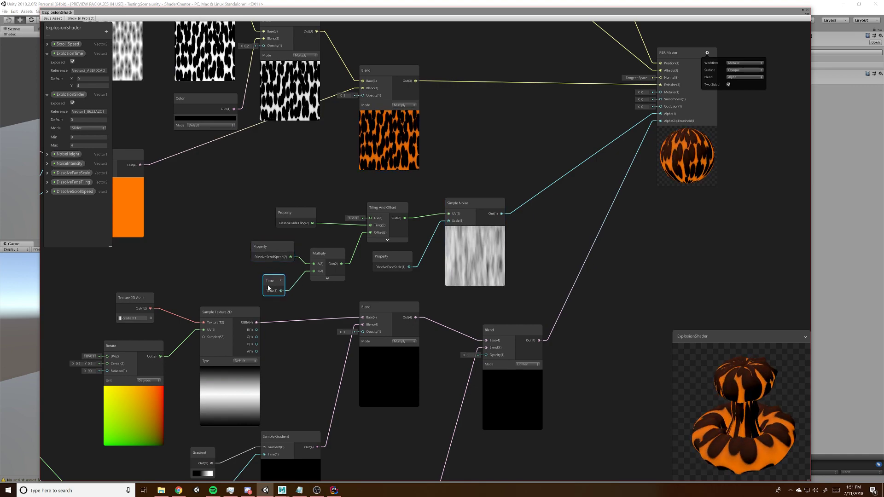
Expand the DissolveFadeScale property, test a finer noise scale, and set its default to 30
{"action": "middle_click_drag", "start_coordinate": [257, 220], "coordinate": [351, 246]}
{"action": "middle_click_drag", "start_coordinate": [457, 232], "coordinate": [359, 262]}
{"action": "left_click", "coordinate": [334, 275]}
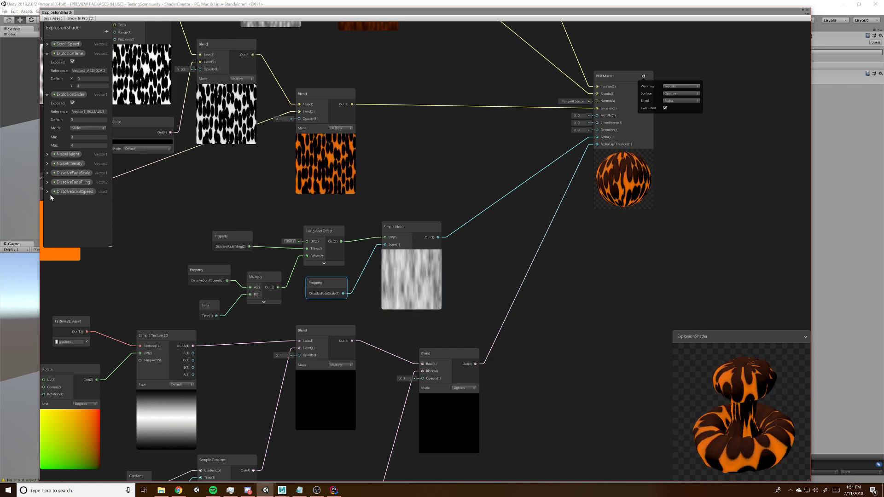
{"action": "left_click", "coordinate": [47, 174]}
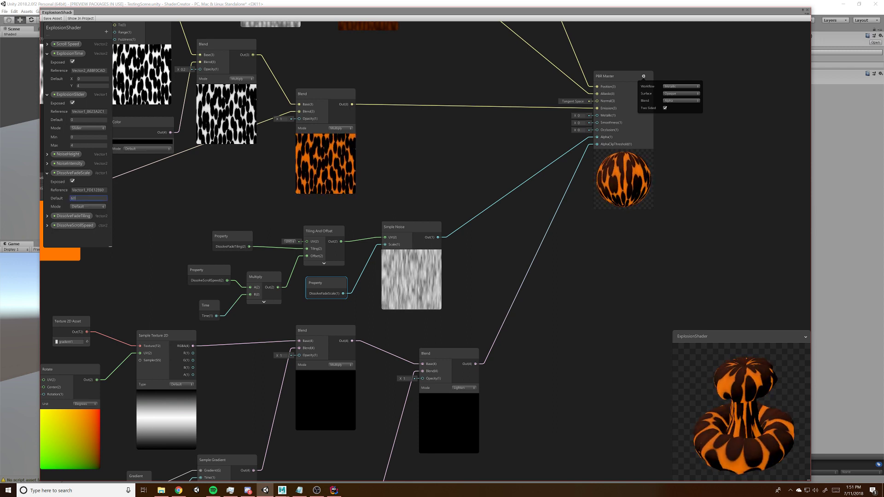
{"action": "key", "text": "Return"}
{"action": "type", "text": "30"}
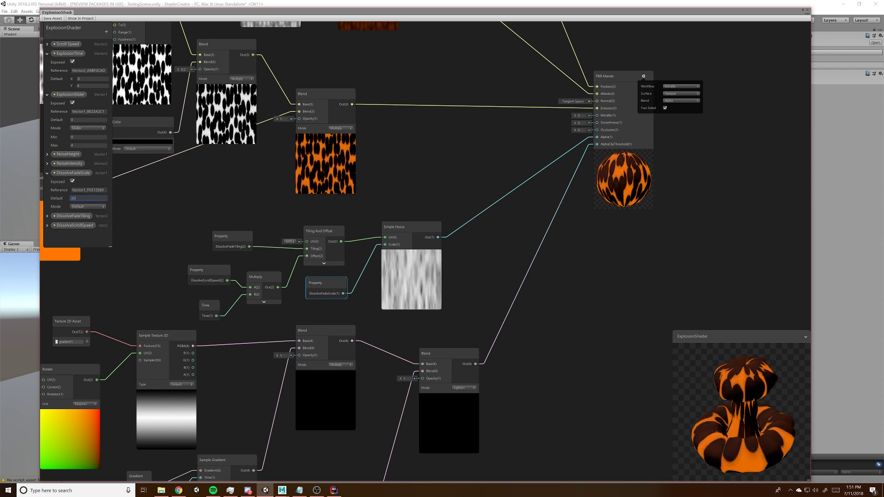
Collapse the DissolveFadeScale, ExplosionSlider and ExplosionTime properties in the blackboard
{"action": "left_click", "coordinate": [49, 175]}
{"action": "left_click", "coordinate": [47, 173]}
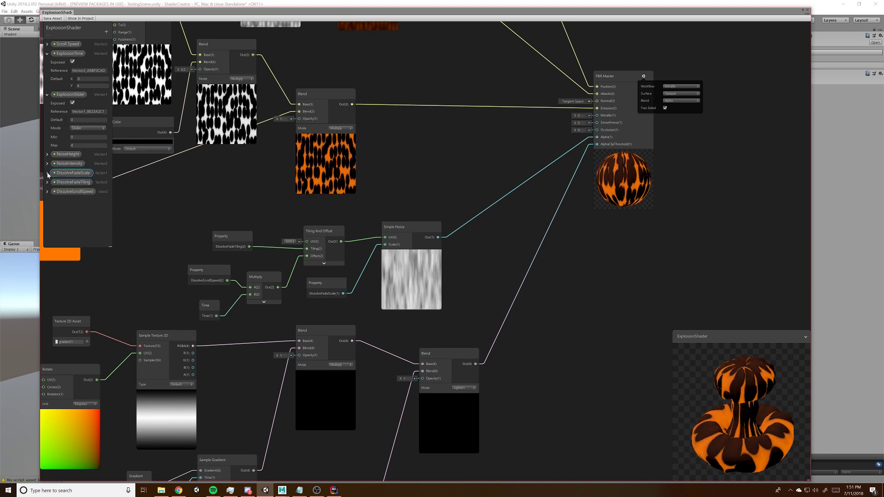
{"action": "left_click", "coordinate": [47, 94]}
{"action": "left_click", "coordinate": [47, 54]}
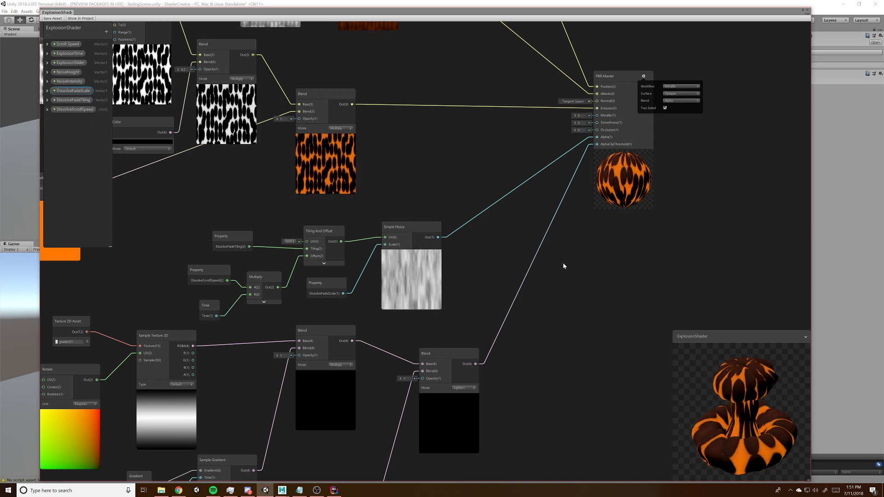
Examine how the Simple Noise and Lighten Blend outputs feed the PBR Master's Alpha and AlphaClipThreshold inputs
{"action": "middle_click_drag", "start_coordinate": [484, 238], "coordinate": [539, 236]}
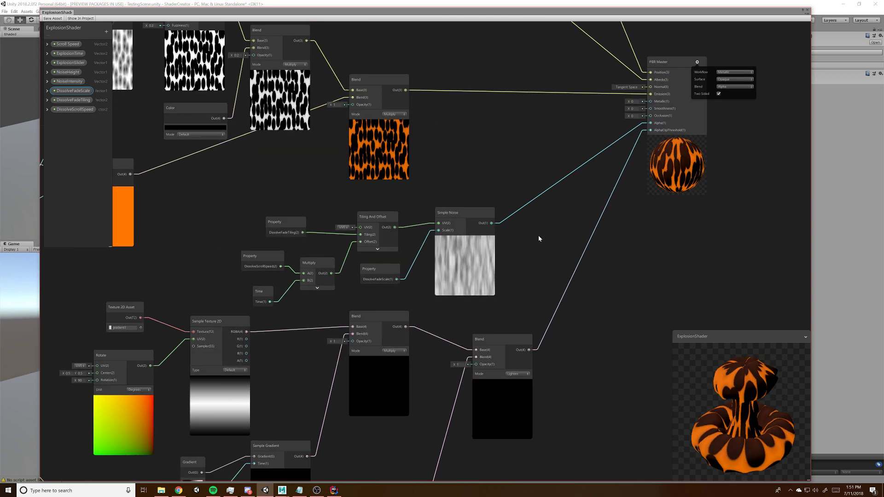
{"action": "middle_click_drag", "start_coordinate": [520, 313], "coordinate": [543, 294]}
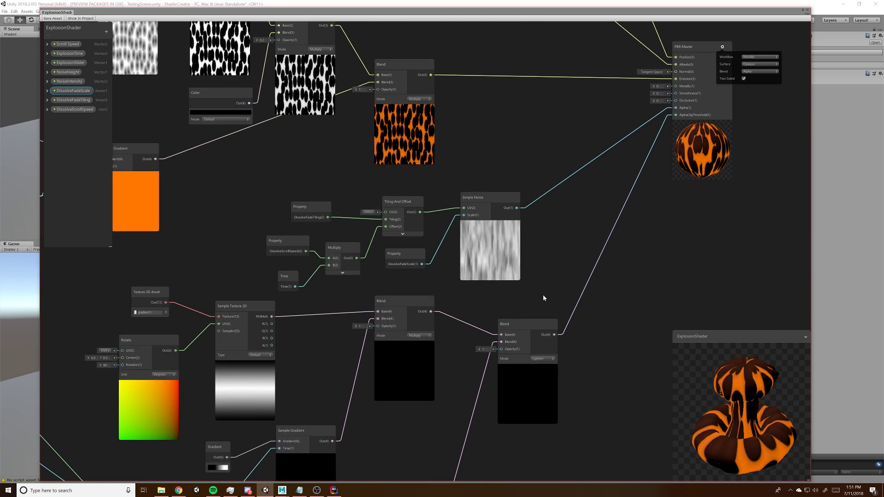
{"action": "middle_click_drag", "start_coordinate": [460, 295], "coordinate": [481, 296]}
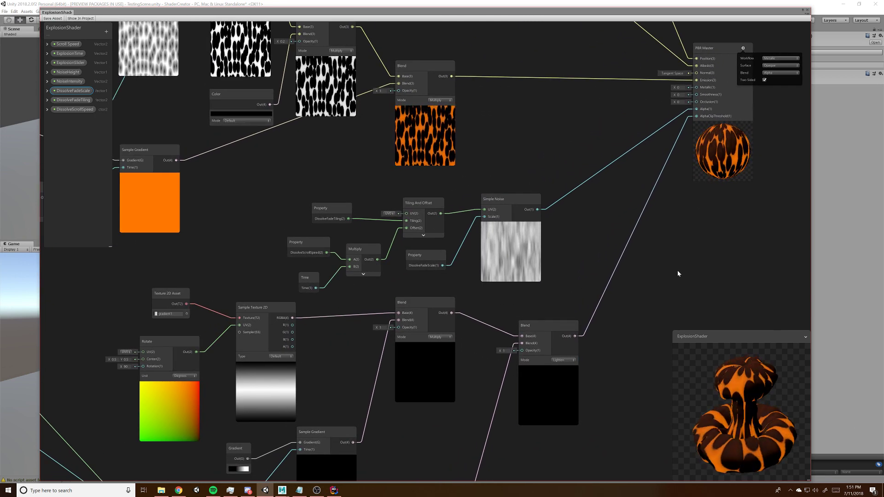
{"action": "middle_click_drag", "start_coordinate": [616, 237], "coordinate": [619, 322]}
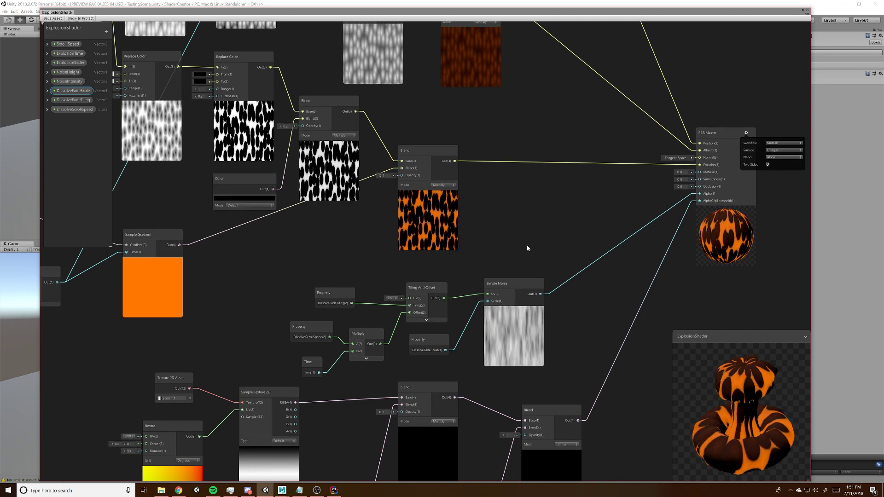
{"action": "middle_click_drag", "start_coordinate": [545, 328], "coordinate": [493, 263]}
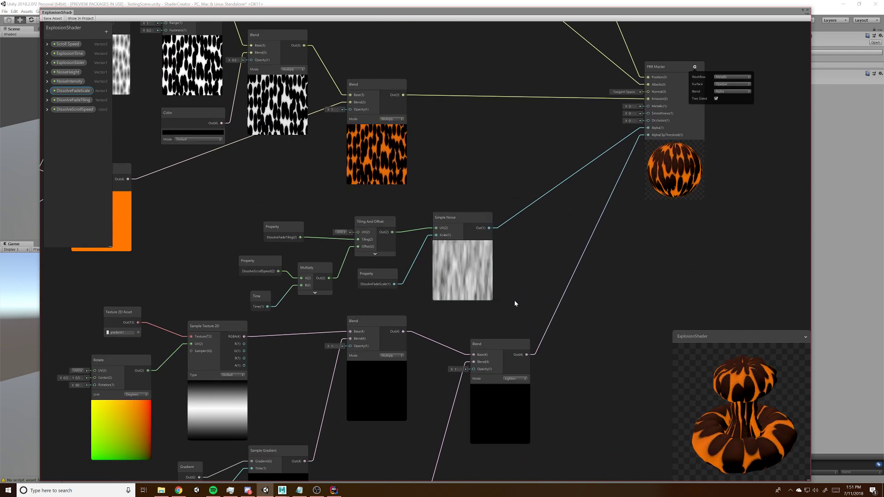
{"action": "middle_click_drag", "start_coordinate": [487, 317], "coordinate": [535, 274]}
{"action": "middle_click_drag", "start_coordinate": [571, 234], "coordinate": [390, 305]}
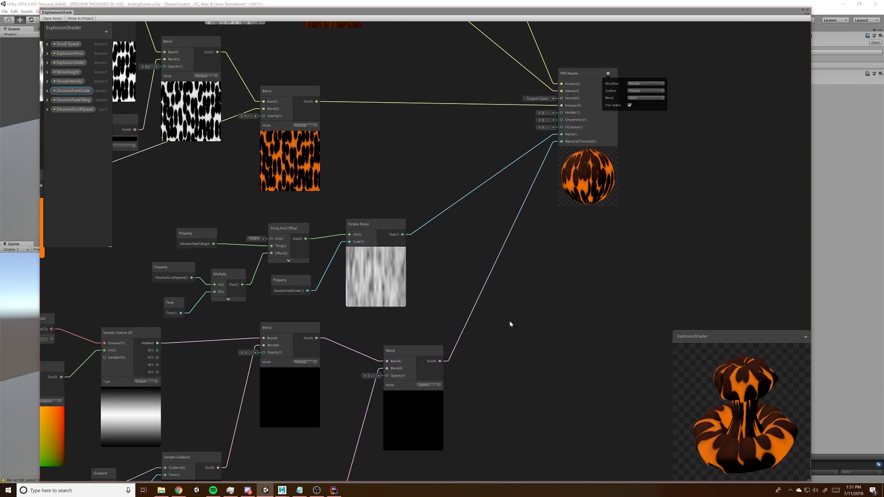
{"action": "middle_click_drag", "start_coordinate": [509, 321], "coordinate": [582, 251]}
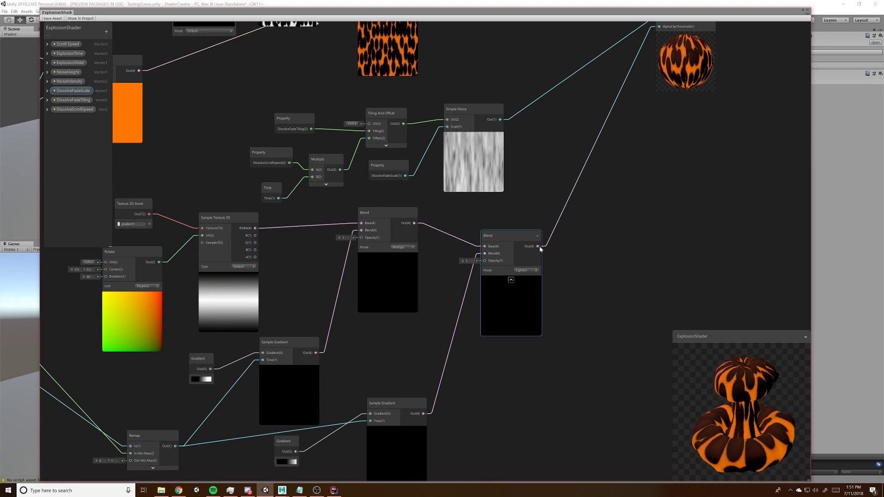
{"action": "middle_click_drag", "start_coordinate": [596, 204], "coordinate": [531, 300]}
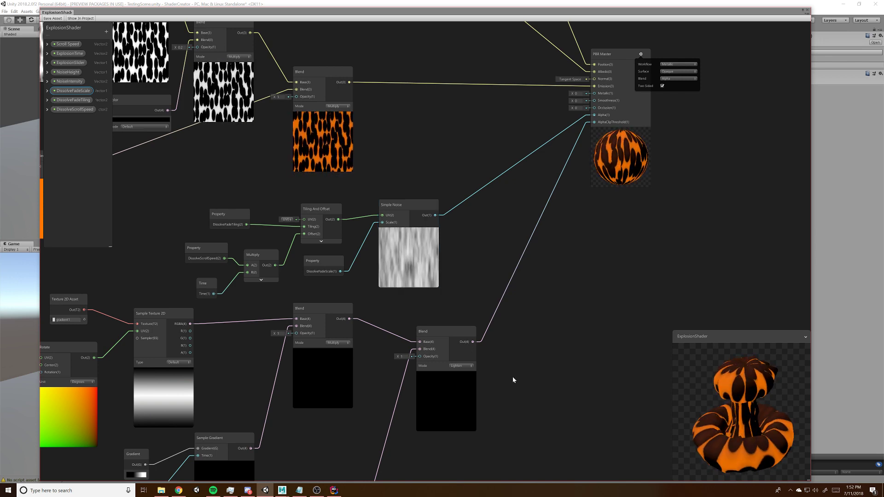
Trace the lower Remap node back to the Slider node and move the Slider beside the Texture 2D Asset node
{"action": "middle_click_drag", "start_coordinate": [501, 386], "coordinate": [559, 287]}
{"action": "middle_click_drag", "start_coordinate": [498, 358], "coordinate": [625, 322]}
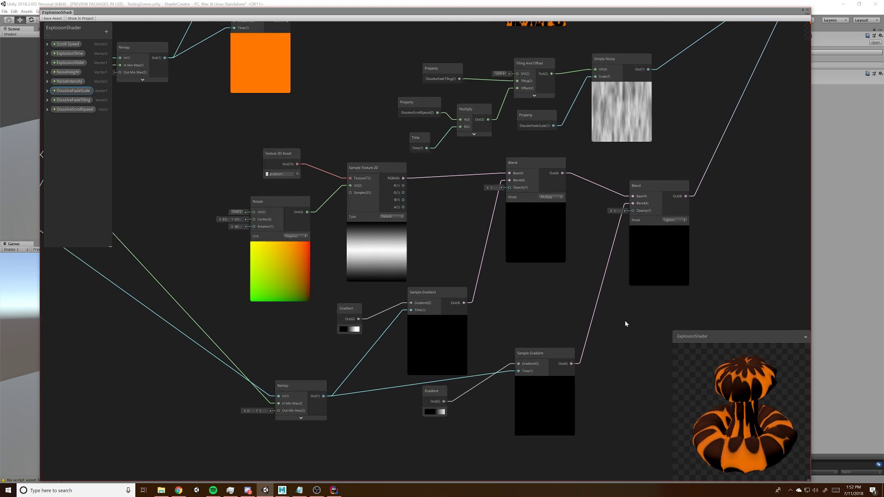
{"action": "middle_click_drag", "start_coordinate": [279, 325], "coordinate": [409, 344]}
{"action": "middle_click_drag", "start_coordinate": [265, 306], "coordinate": [357, 302]}
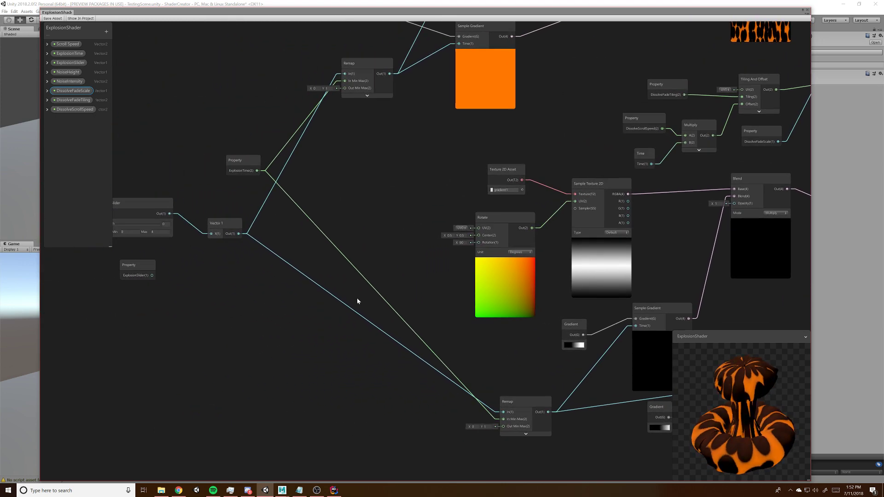
{"action": "left_click_drag", "start_coordinate": [146, 208], "coordinate": [422, 180]}
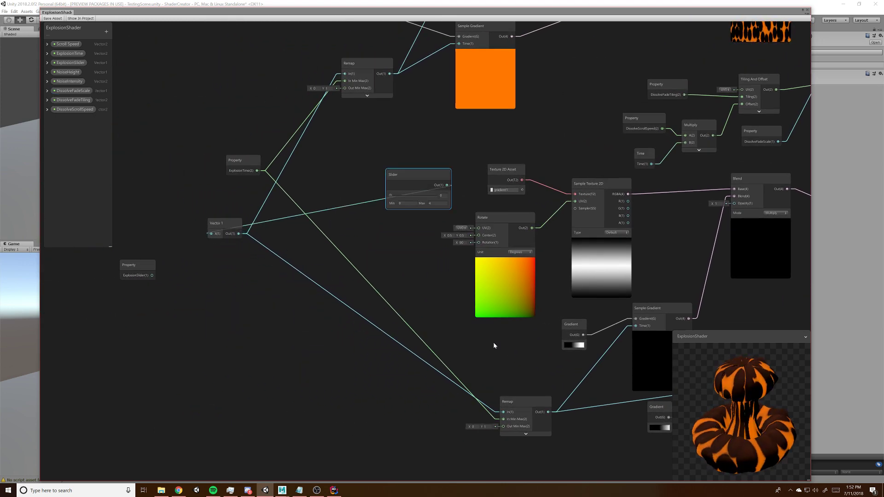
Lower the Slider node's value to 0 and move the node down beside the Rotate node
{"action": "middle_click_drag", "start_coordinate": [494, 345], "coordinate": [292, 332]}
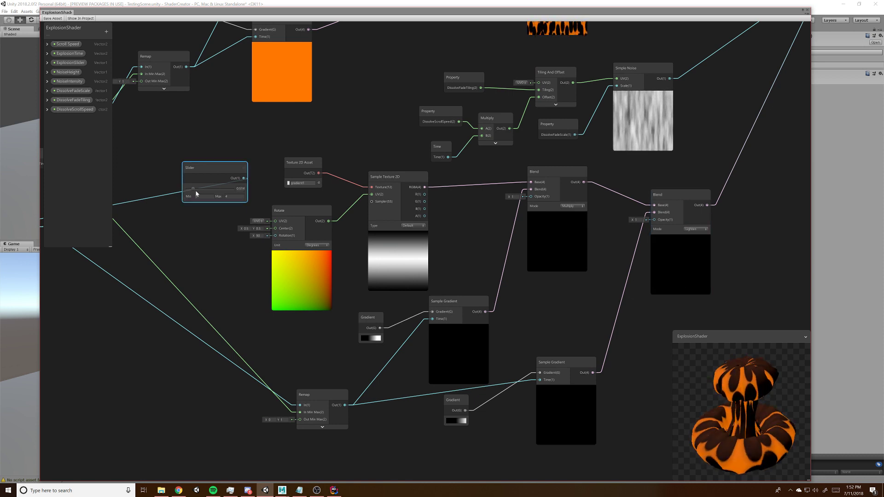
{"action": "mouse_move", "coordinate": [196, 191]}
{"action": "left_mouse_down"}
{"action": "mouse_move", "coordinate": [242, 194]}
{"action": "mouse_move", "coordinate": [176, 200]}
{"action": "mouse_move", "coordinate": [248, 203]}
{"action": "mouse_move", "coordinate": [171, 202]}
{"action": "mouse_move", "coordinate": [234, 199]}
{"action": "mouse_move", "coordinate": [199, 189]}
{"action": "mouse_move", "coordinate": [233, 189]}
{"action": "mouse_move", "coordinate": [196, 203]}
{"action": "mouse_move", "coordinate": [259, 199]}
{"action": "mouse_move", "coordinate": [184, 199]}
{"action": "left_mouse_up"}
{"action": "mouse_move", "coordinate": [508, 327]}
{"action": "middle_mouse_down"}
{"action": "mouse_move", "coordinate": [465, 301]}
{"action": "mouse_move", "coordinate": [512, 326]}
{"action": "middle_mouse_up"}
Reposition the Texture 2D Asset and Rotate nodes beside Sample Texture 2D, and collapse the Rotate node's preview
{"action": "left_click_drag", "start_coordinate": [376, 192], "coordinate": [379, 189]}
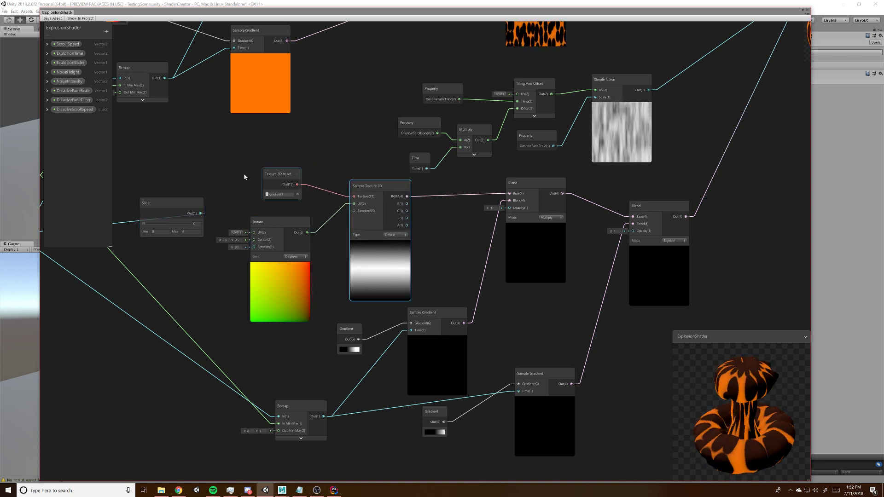
{"action": "left_click_drag", "start_coordinate": [269, 175], "coordinate": [266, 167]}
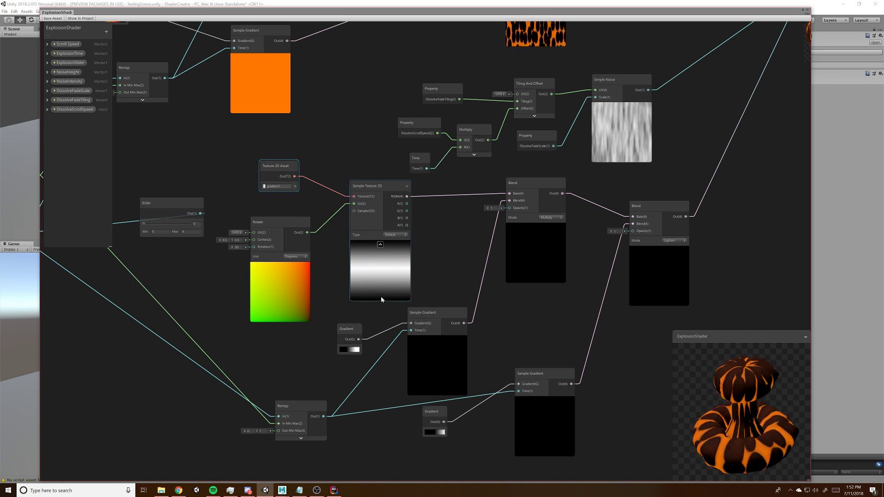
{"action": "left_click_drag", "start_coordinate": [271, 227], "coordinate": [294, 224]}
{"action": "left_click", "coordinate": [288, 269]}
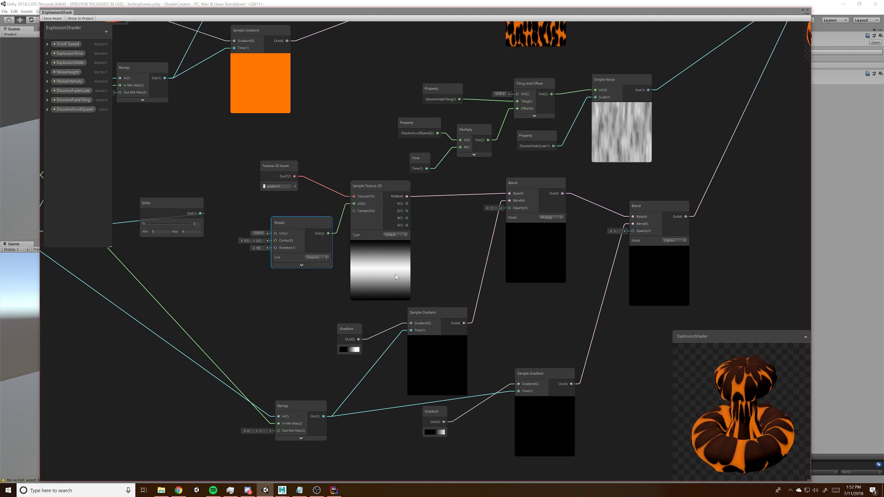
{"action": "middle_click_drag", "start_coordinate": [476, 261], "coordinate": [461, 270]}
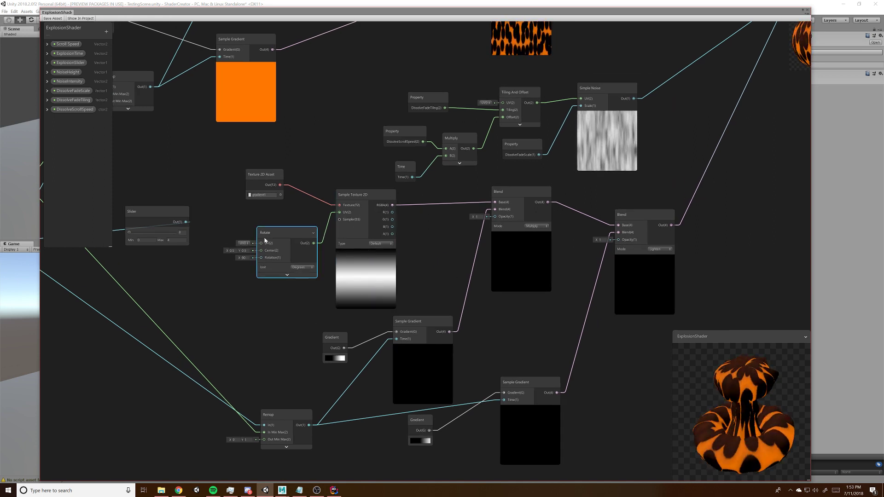
{"action": "left_click_drag", "start_coordinate": [266, 233], "coordinate": [262, 225]}
{"action": "middle_click_drag", "start_coordinate": [412, 230], "coordinate": [406, 236]}
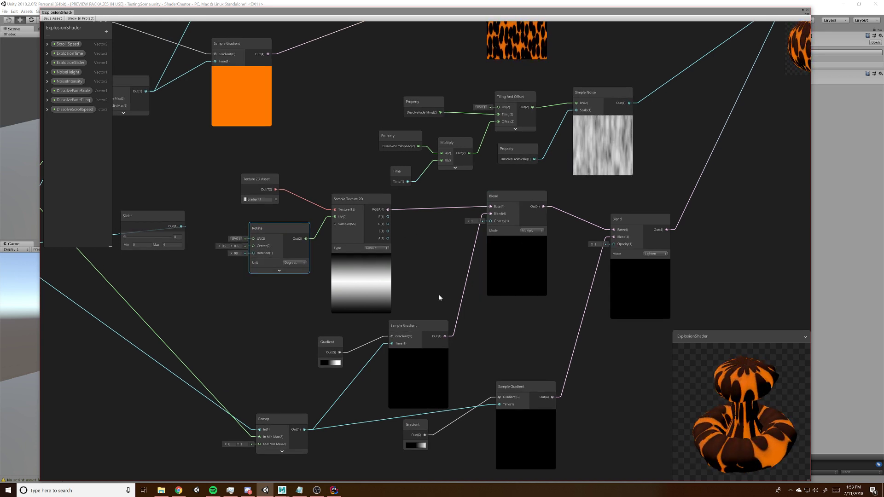
Raise the Slider node to about mid-range to preview how the Blend nodes combine the texture and gradients
{"action": "middle_click_drag", "start_coordinate": [439, 295], "coordinate": [467, 287]}
{"action": "left_click_drag", "start_coordinate": [186, 209], "coordinate": [196, 236]}
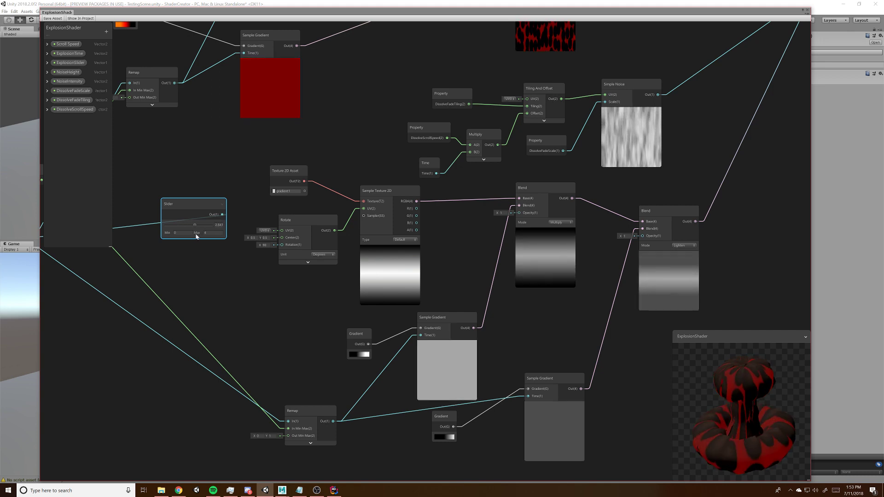
Switch to Maya and reorder the mushroom cloud's UV shells with the cap on top and the stem in the middle
{"action": "left_click", "coordinate": [282, 491]}
{"action": "left_click", "coordinate": [623, 166]}
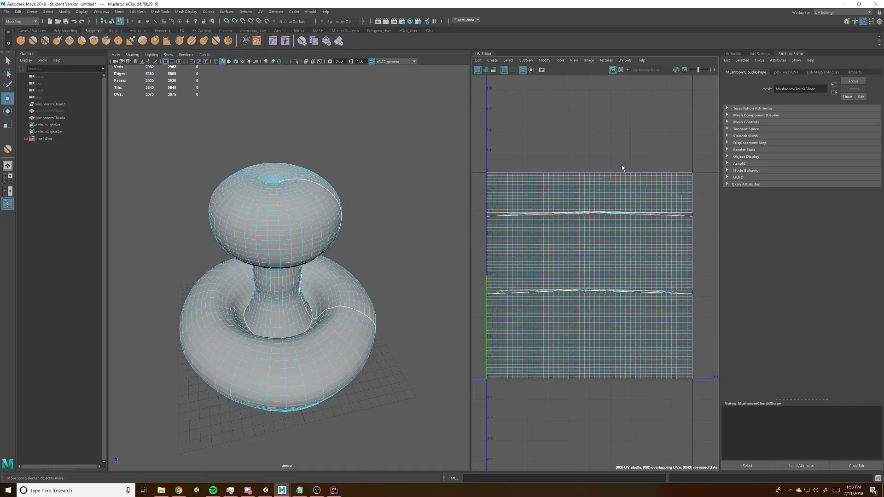
{"action": "left_click", "coordinate": [602, 187]}
{"action": "mouse_move", "coordinate": [589, 123]}
{"action": "left_mouse_down"}
{"action": "mouse_move", "coordinate": [589, 201]}
{"action": "mouse_move", "coordinate": [592, 140]}
{"action": "left_mouse_up"}
{"action": "left_click", "coordinate": [601, 222]}
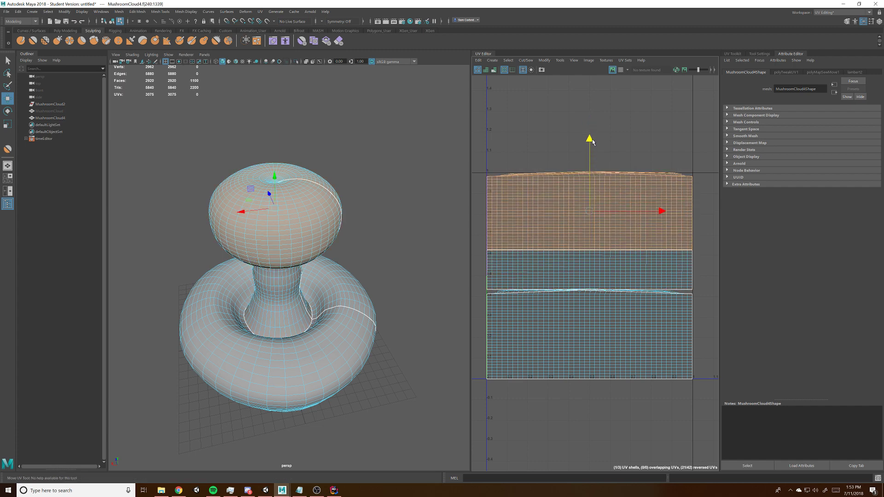
{"action": "left_click", "coordinate": [560, 273]}
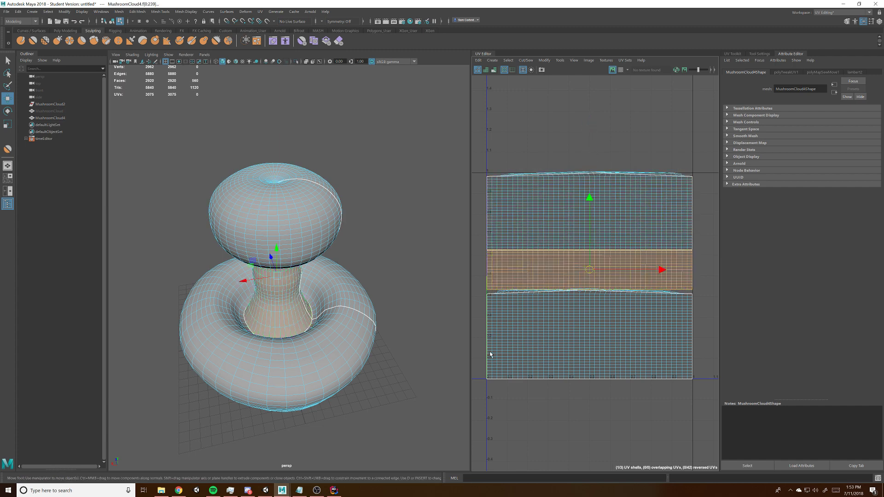
Return to Unity's Shader Graph, raise the Slider to preview the dissolve from the mesh edges, and reset it to 0
{"action": "left_click", "coordinate": [267, 491]}
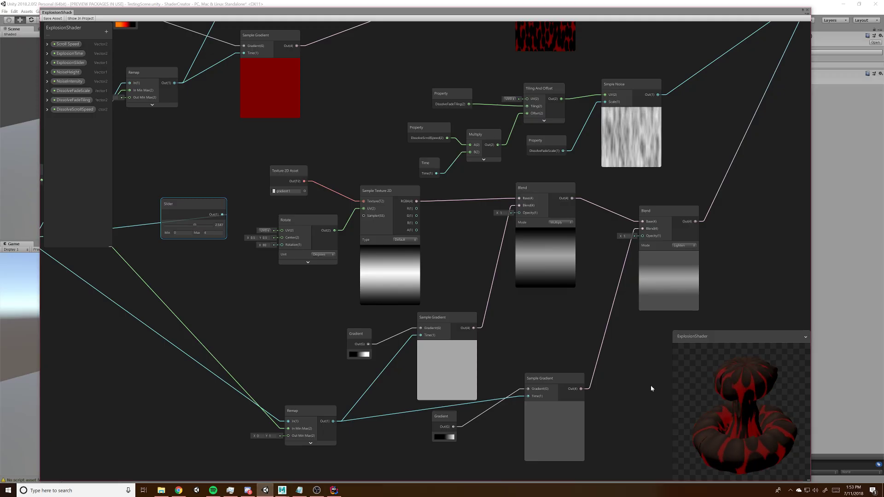
{"action": "left_click_drag", "start_coordinate": [196, 227], "coordinate": [201, 224]}
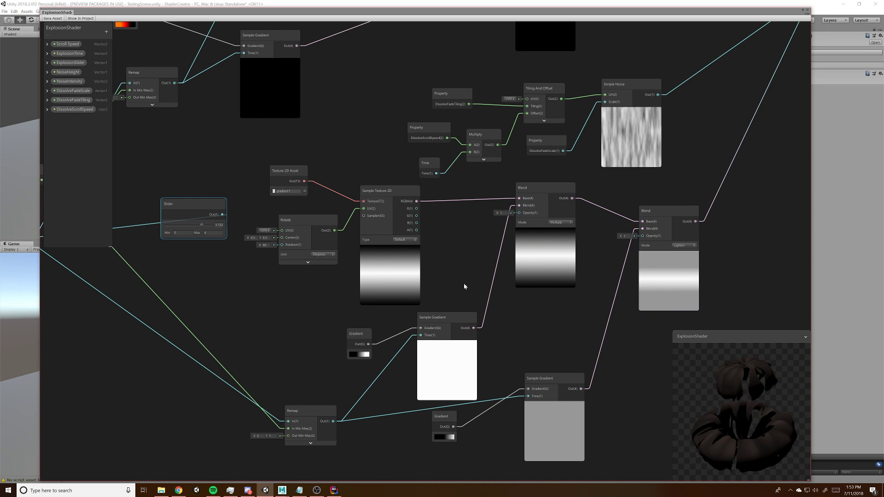
{"action": "left_click_drag", "start_coordinate": [201, 226], "coordinate": [170, 226]}
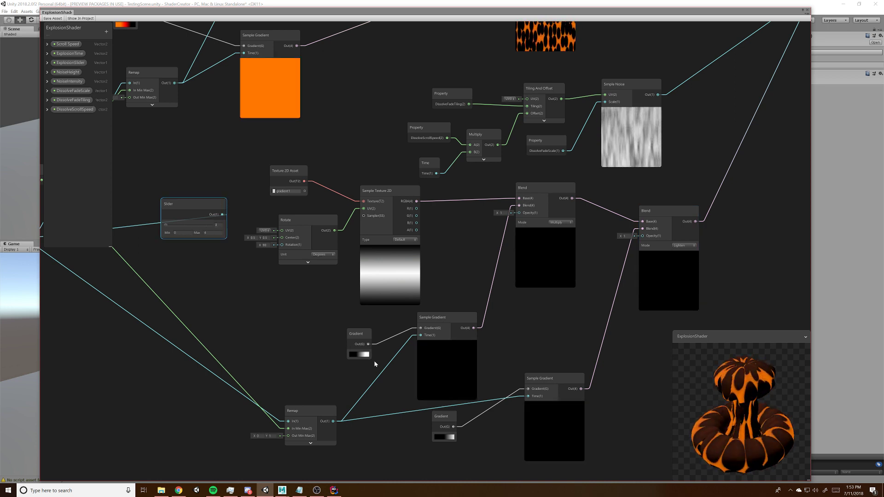
Inspect the colour stops of the two black-to-white Gradient nodes that feed the lower Sample Gradient nodes
{"action": "left_click", "coordinate": [357, 355]}
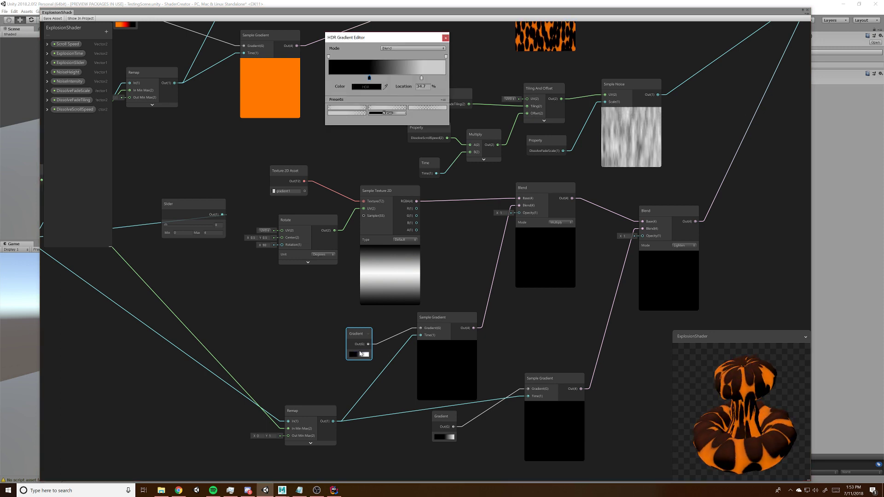
{"action": "left_click", "coordinate": [446, 37]}
{"action": "left_click", "coordinate": [436, 438]}
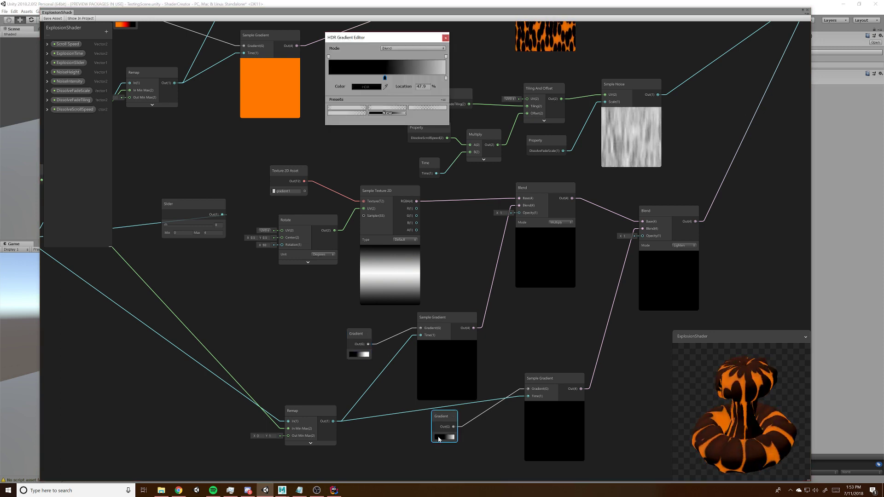
{"action": "left_click", "coordinate": [445, 38]}
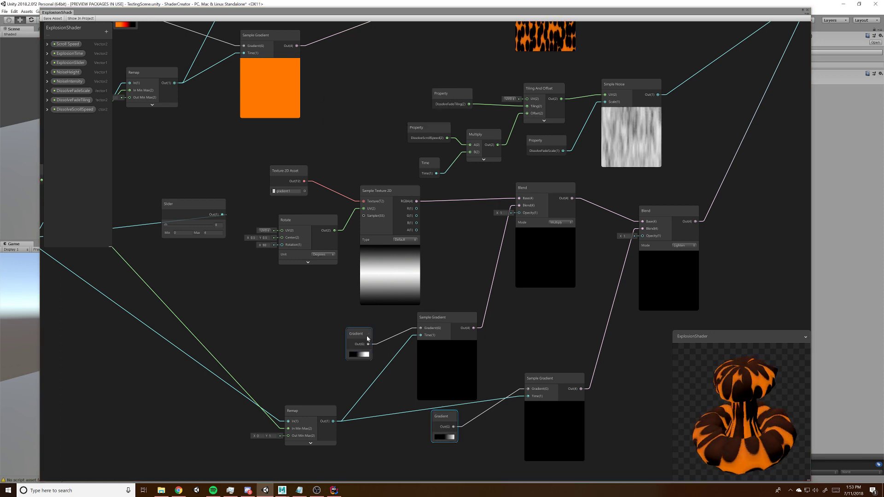
Nudge the upper black-to-white Gradient and its Sample Gradient node upward, and sweep the Slider to its maximum
{"action": "left_click_drag", "start_coordinate": [360, 336], "coordinate": [360, 326]}
{"action": "left_click_drag", "start_coordinate": [445, 325], "coordinate": [445, 322]}
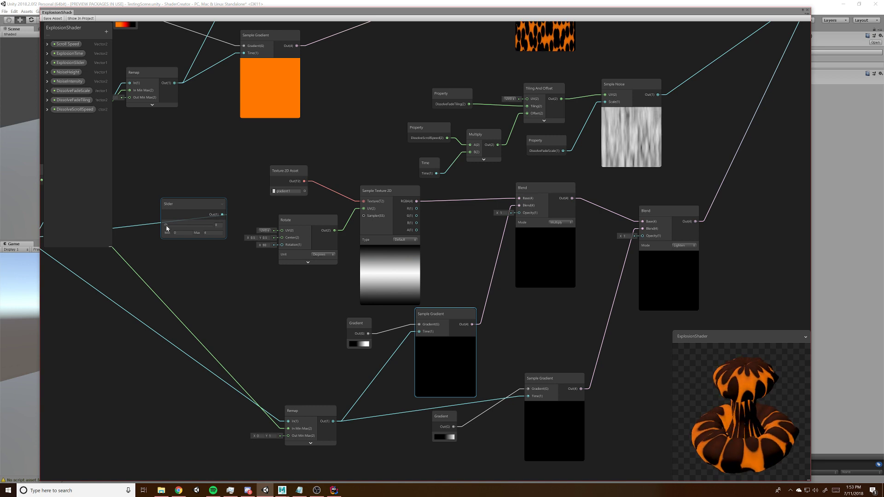
{"action": "left_click_drag", "start_coordinate": [179, 226], "coordinate": [191, 225]}
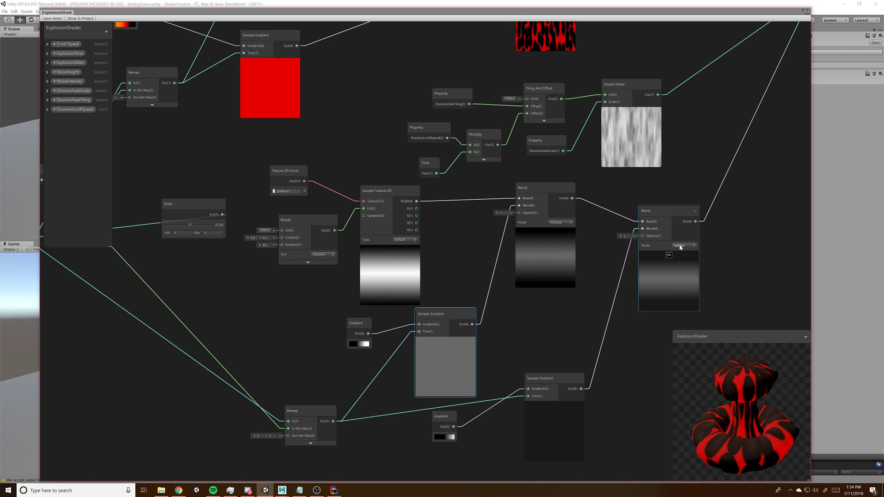
{"action": "left_click_drag", "start_coordinate": [192, 229], "coordinate": [216, 225]}
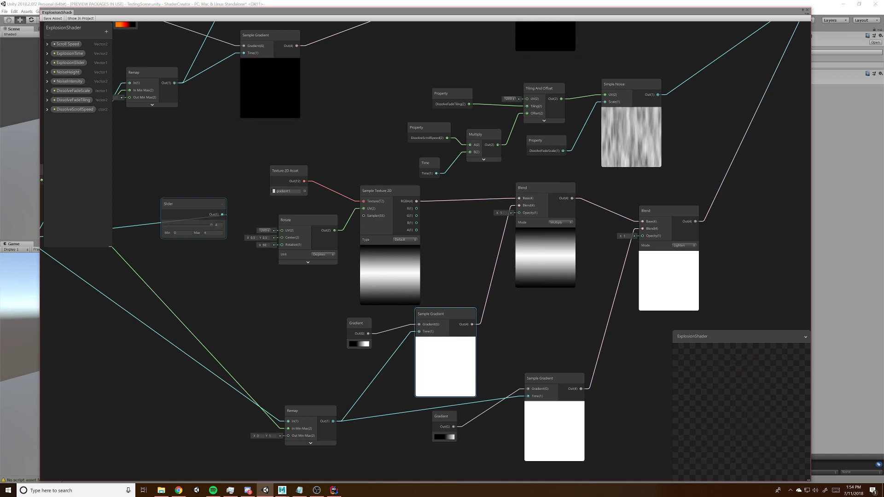
Try the upper Sample Gradient as the Lighten Blend's Blend input while lowering the Slider, and restore the lower Sample Gradient connection
{"action": "left_click_drag", "start_coordinate": [630, 244], "coordinate": [642, 229]}
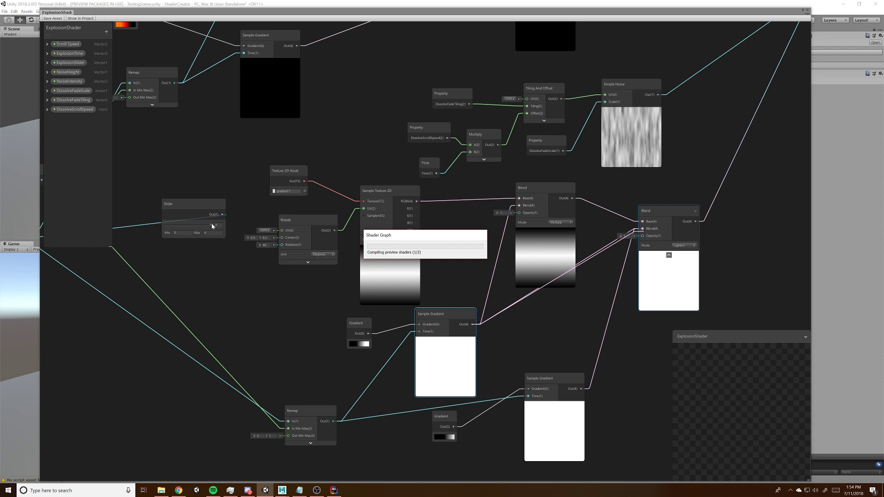
{"action": "left_click", "coordinate": [197, 228]}
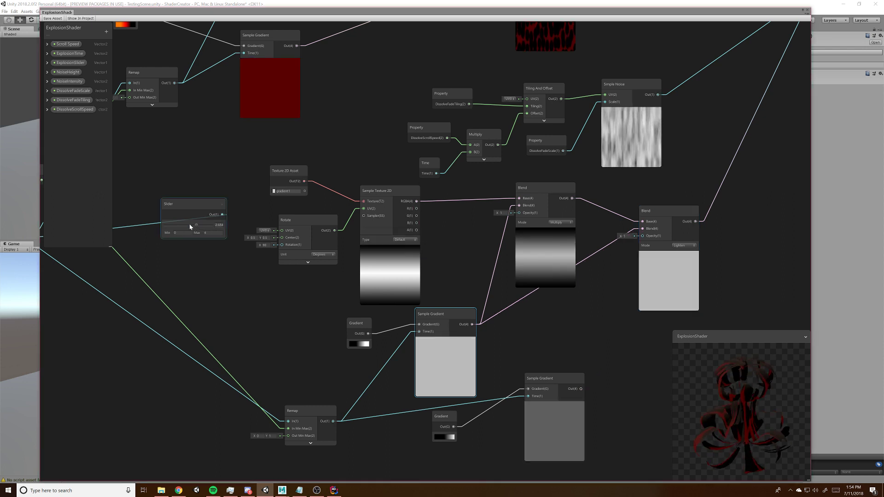
{"action": "left_click_drag", "start_coordinate": [197, 226], "coordinate": [167, 227]}
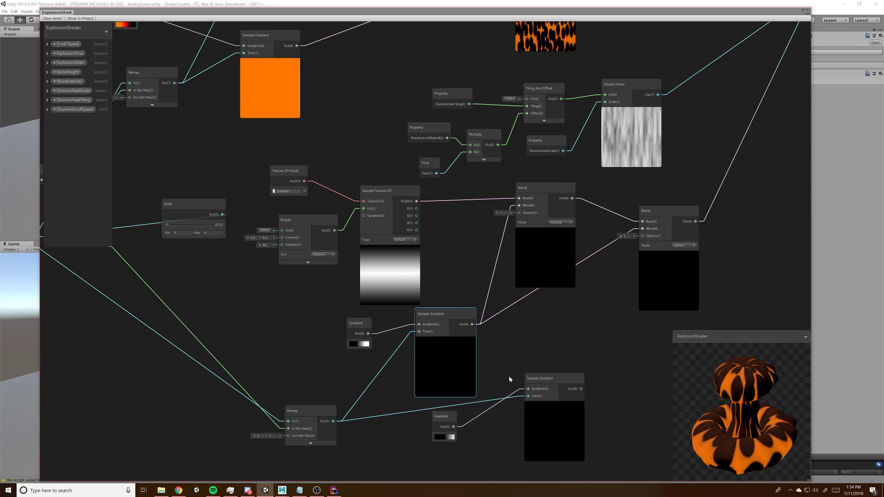
{"action": "left_click_drag", "start_coordinate": [582, 388], "coordinate": [643, 229]}
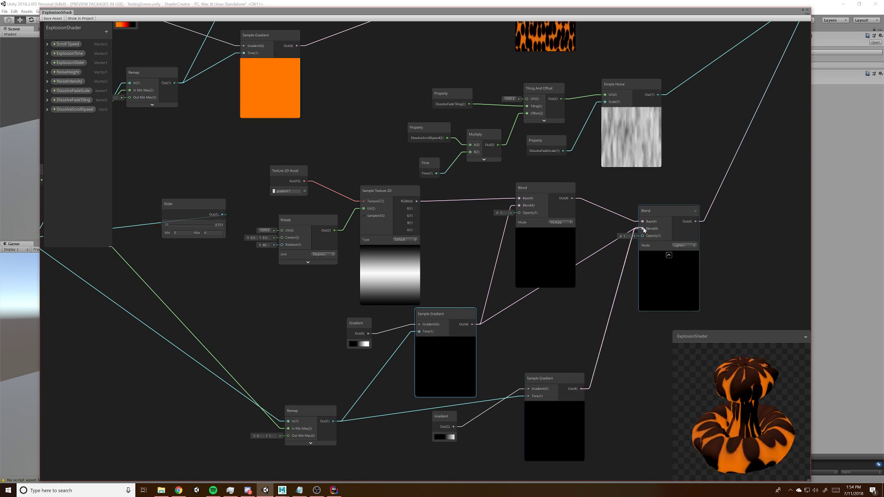
Sweep the Slider to its maximum and back to a low value to preview the two-gradient dissolve
{"action": "left_click_drag", "start_coordinate": [173, 229], "coordinate": [214, 227]}
{"action": "left_click", "coordinate": [563, 260]}
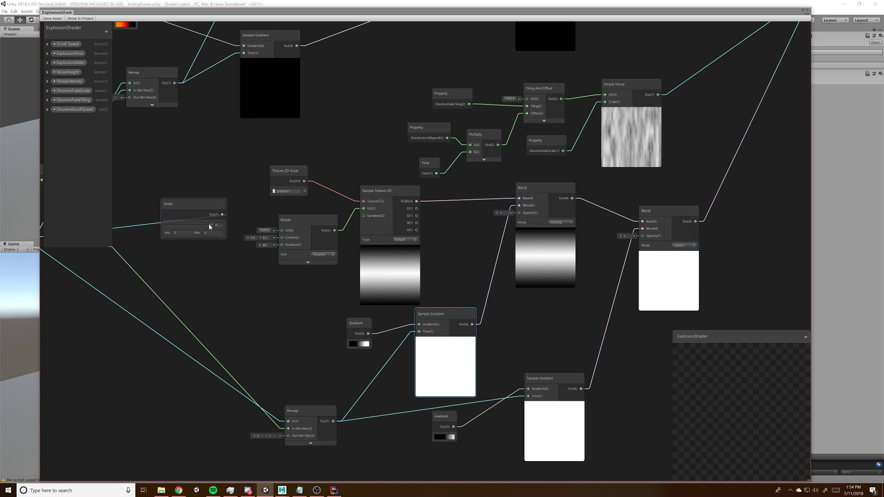
{"action": "mouse_move", "coordinate": [209, 227]}
{"action": "left_mouse_down"}
{"action": "mouse_move", "coordinate": [170, 229]}
{"action": "mouse_move", "coordinate": [240, 232]}
{"action": "mouse_move", "coordinate": [185, 234]}
{"action": "mouse_move", "coordinate": [216, 234]}
{"action": "mouse_move", "coordinate": [203, 238]}
{"action": "left_mouse_up"}
{"action": "left_click_drag", "start_coordinate": [192, 224], "coordinate": [185, 242]}
Review the PBR Master's Workflow, Surface, Blend and Two Sided settings, including the available blend modes
{"action": "middle_click_drag", "start_coordinate": [705, 134], "coordinate": [409, 318]}
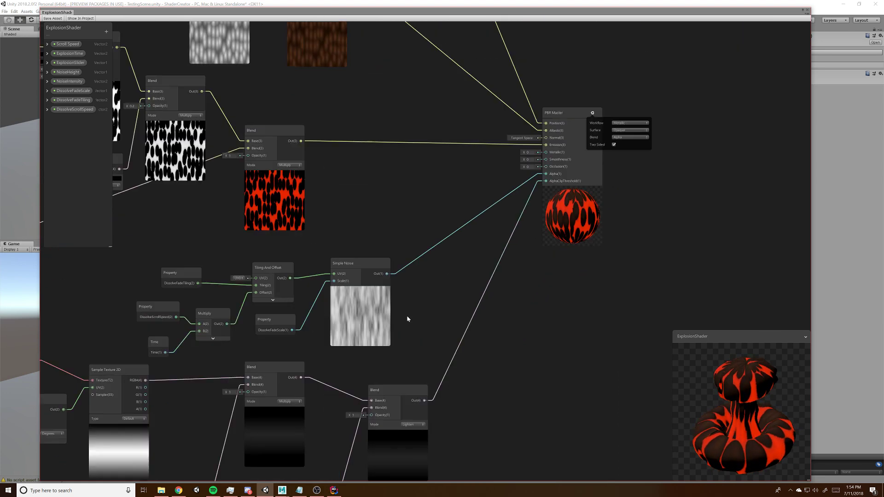
{"action": "middle_click_drag", "start_coordinate": [643, 213], "coordinate": [592, 246]}
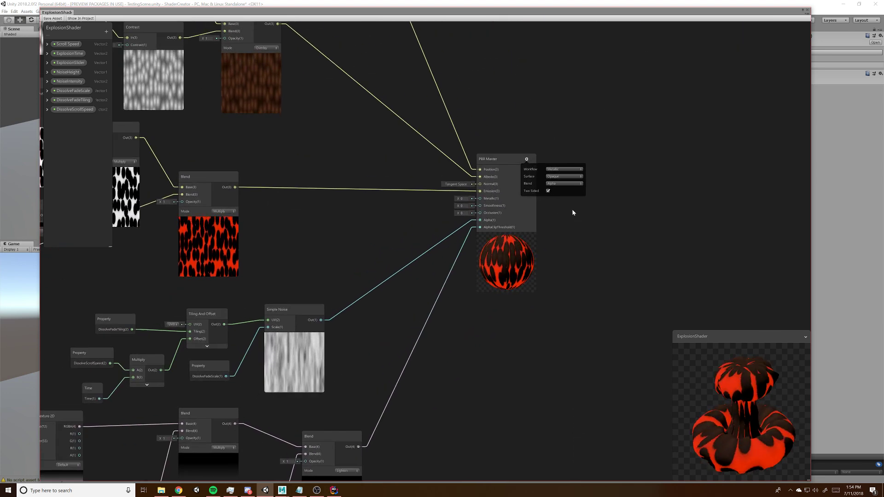
{"action": "left_click", "coordinate": [527, 160]}
{"action": "left_click", "coordinate": [526, 160]}
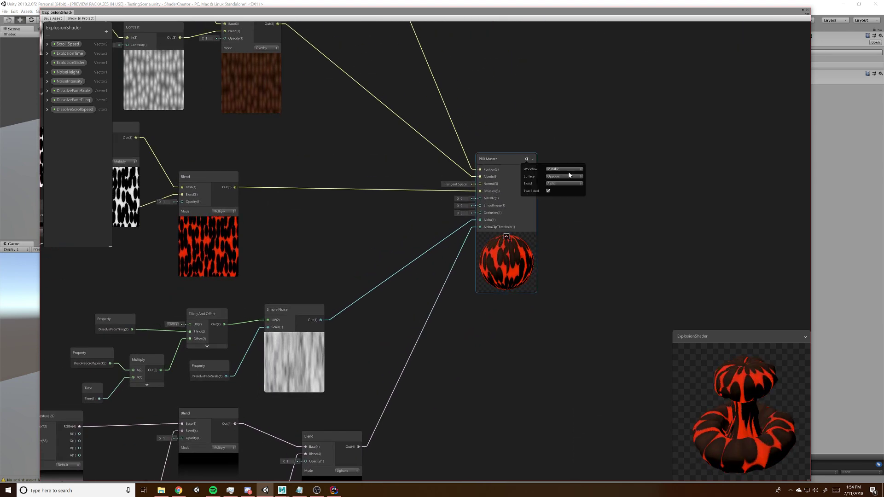
{"action": "left_click", "coordinate": [558, 152]}
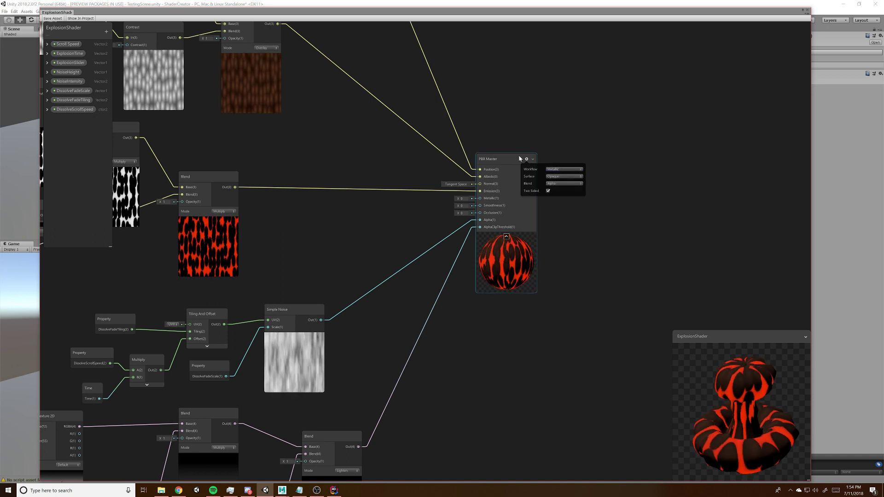
{"action": "left_click", "coordinate": [576, 176]}
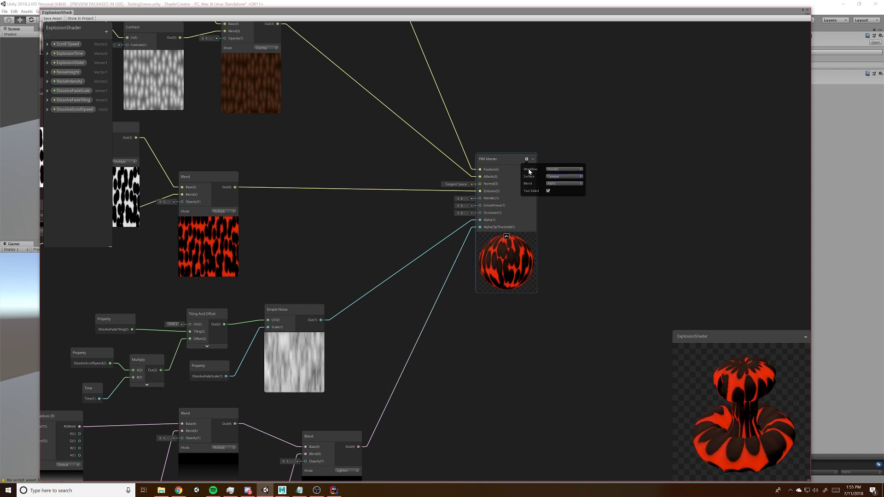
{"action": "left_click", "coordinate": [573, 184]}
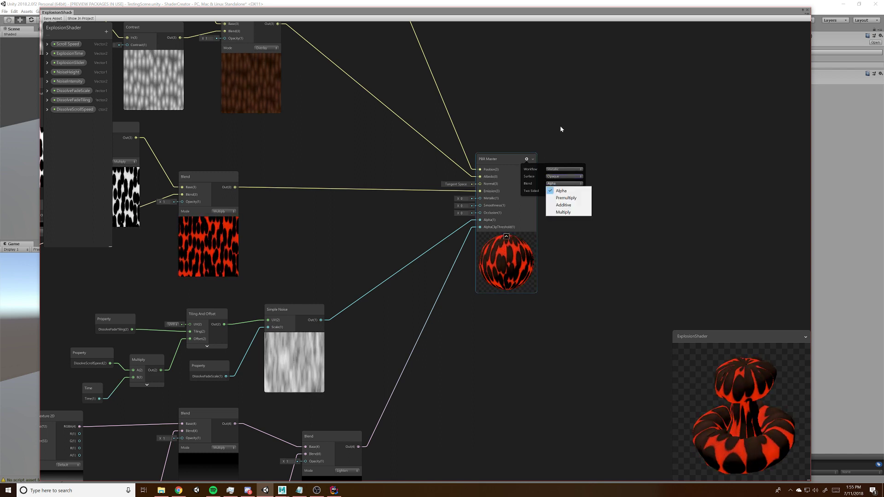
{"action": "left_click", "coordinate": [554, 138]}
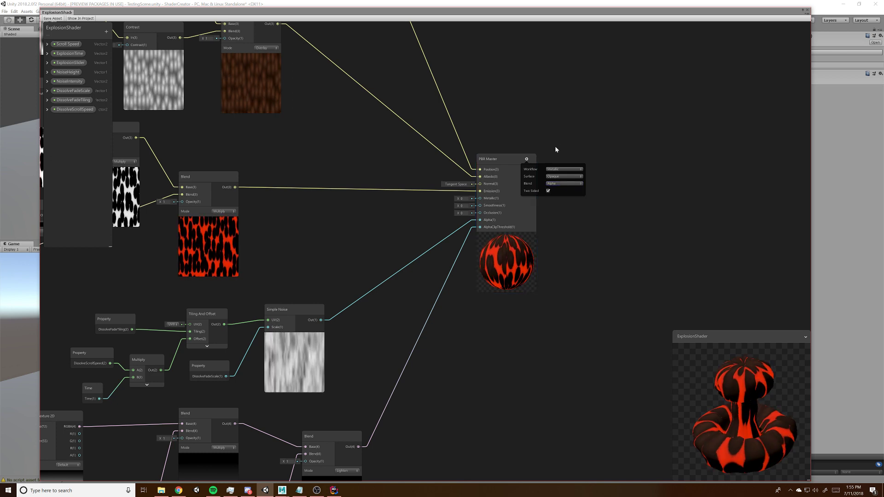
{"action": "left_click", "coordinate": [548, 191]}
{"action": "scroll", "coordinate": [547, 193], "scroll_direction": "up", "scroll_amount": 1}
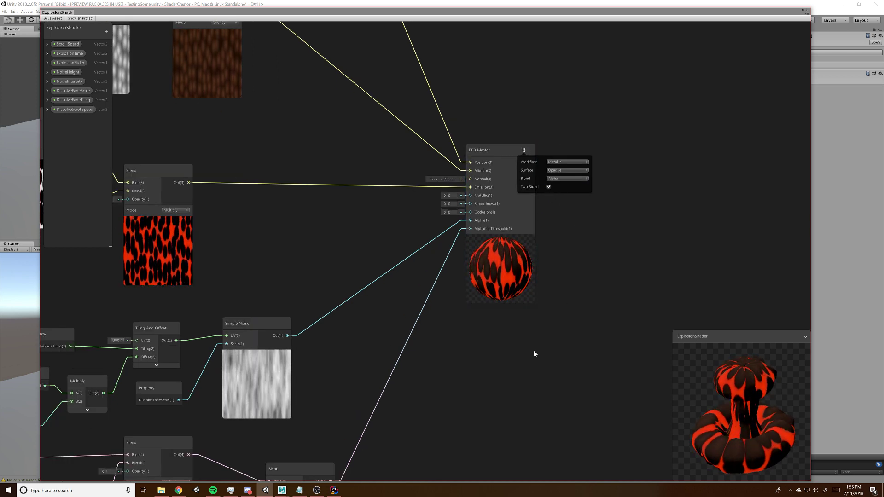
Raise the Slider until the mushroom cloud preview dissolves, and return it to 0
{"action": "middle_click_drag", "start_coordinate": [493, 369], "coordinate": [681, 225]}
{"action": "scroll", "coordinate": [327, 352], "scroll_direction": "down", "scroll_amount": 2}
{"action": "middle_click_drag", "start_coordinate": [373, 332], "coordinate": [579, 291]}
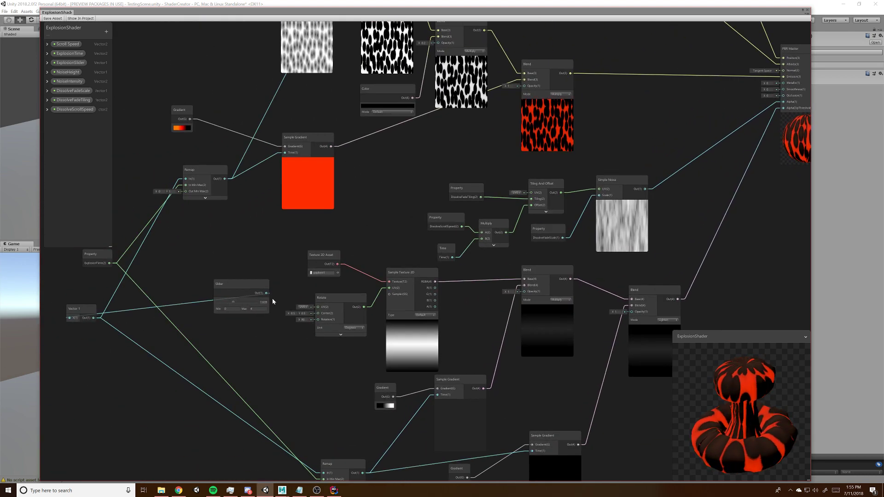
{"action": "left_click_drag", "start_coordinate": [233, 302], "coordinate": [251, 303]}
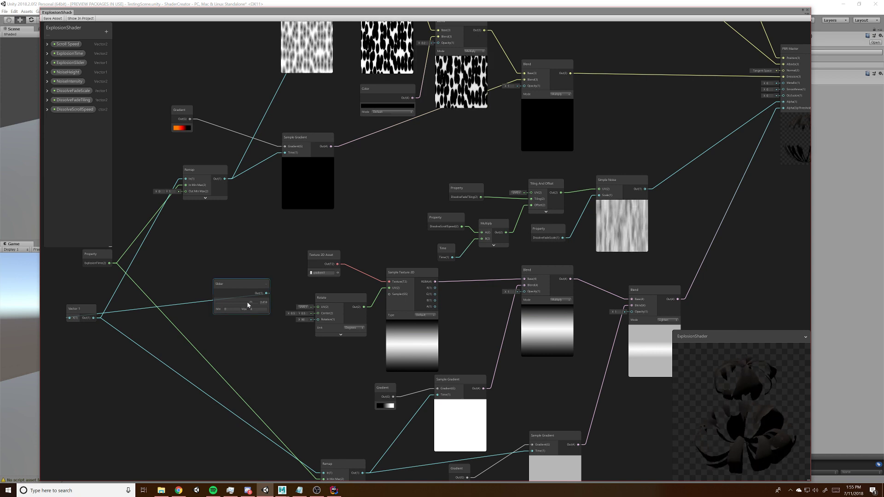
{"action": "left_click_drag", "start_coordinate": [249, 303], "coordinate": [213, 310]}
{"action": "middle_click_drag", "start_coordinate": [272, 338], "coordinate": [453, 330]}
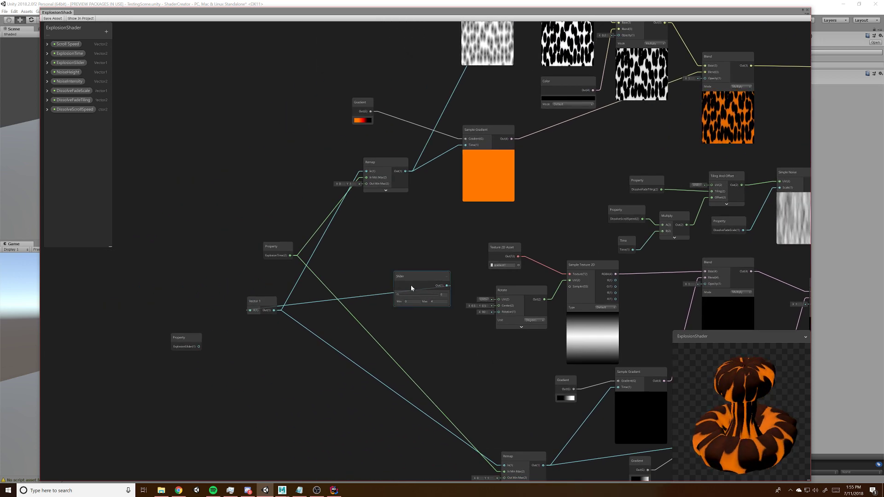
Move the Slider node and the ExplosionSlider property node next to each other, just before the Vector 1 node's input
{"action": "left_click_drag", "start_coordinate": [410, 282], "coordinate": [173, 299]}
{"action": "left_click_drag", "start_coordinate": [186, 342], "coordinate": [166, 330]}
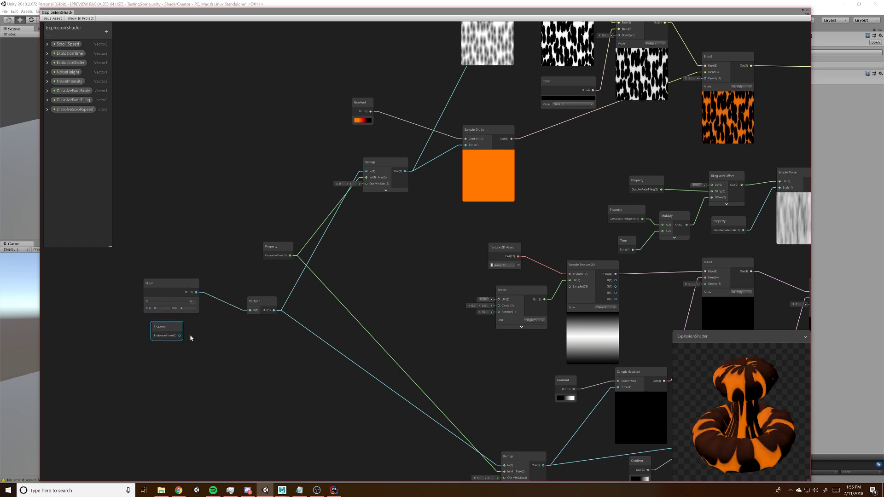
Try other Occlusion values on the PBR Master node, and set Occlusion back to 0
{"action": "middle_click_drag", "start_coordinate": [372, 284], "coordinate": [129, 372]}
{"action": "middle_click_drag", "start_coordinate": [560, 215], "coordinate": [400, 261]}
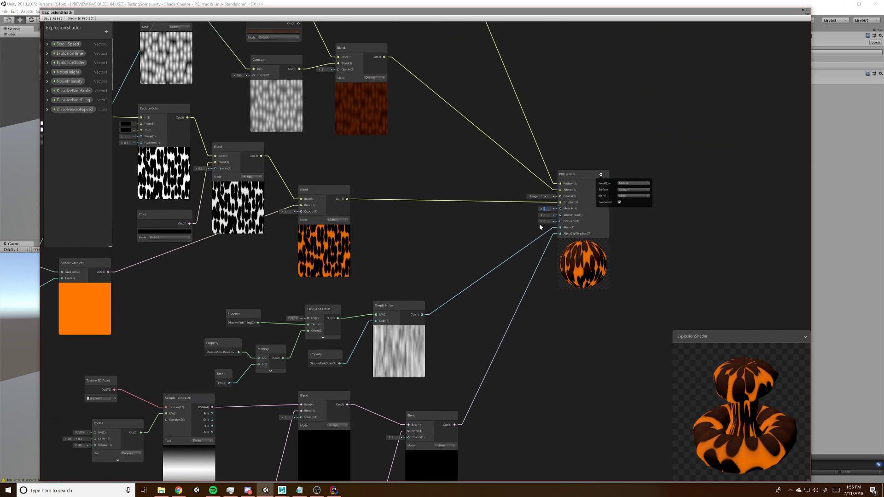
{"action": "scroll", "coordinate": [540, 226], "scroll_direction": "up", "scroll_amount": 2}
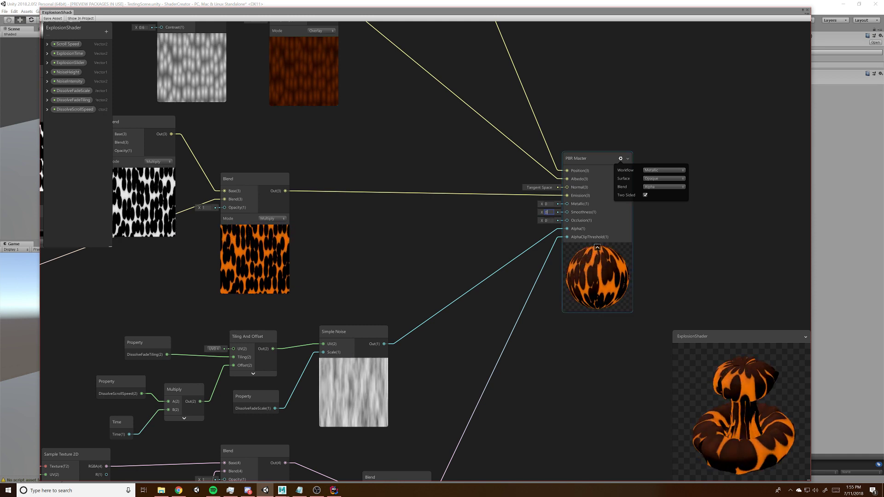
{"action": "left_click", "coordinate": [548, 220]}
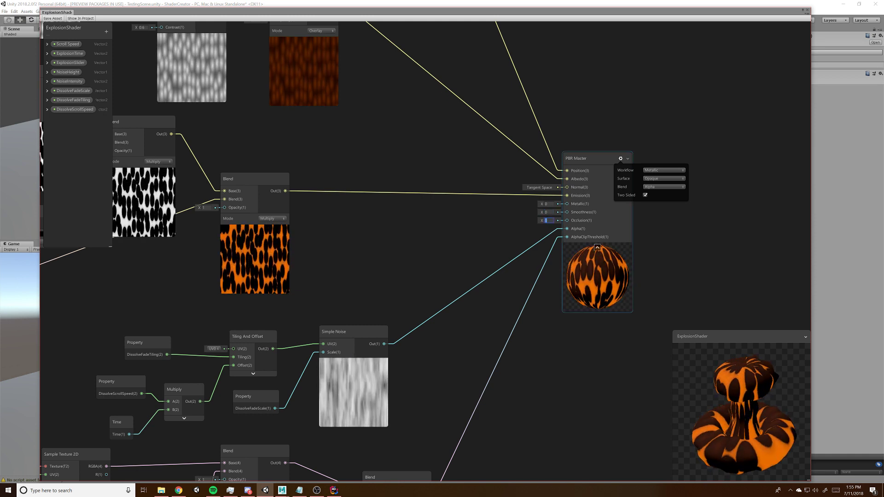
{"action": "type", "text": "10.5"}
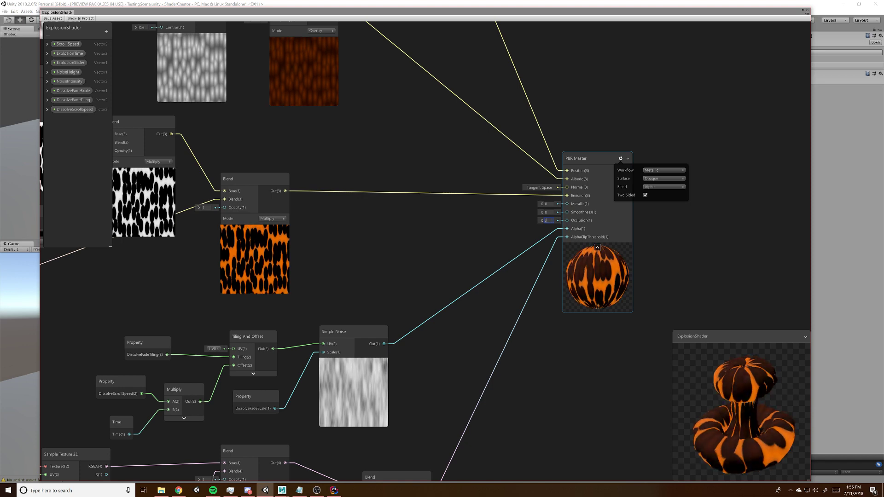
{"action": "left_click_drag", "start_coordinate": [553, 221], "coordinate": [542, 221]}
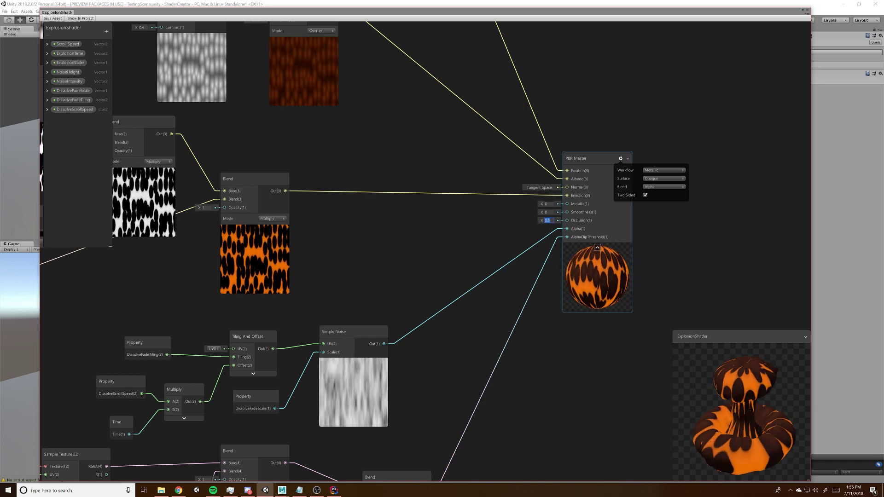
{"action": "type", "text": "0"}
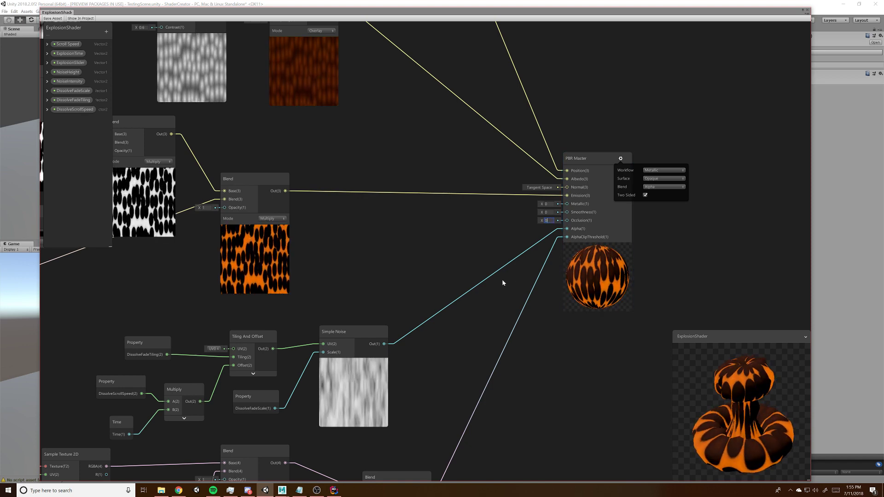
Review the complete node graph, the Slider and Vector 1 nodes driving it, and the ExplosionSlider property
{"action": "scroll", "coordinate": [498, 289], "scroll_direction": "down", "scroll_amount": 2}
{"action": "scroll", "coordinate": [581, 287], "scroll_direction": "down", "scroll_amount": 6}
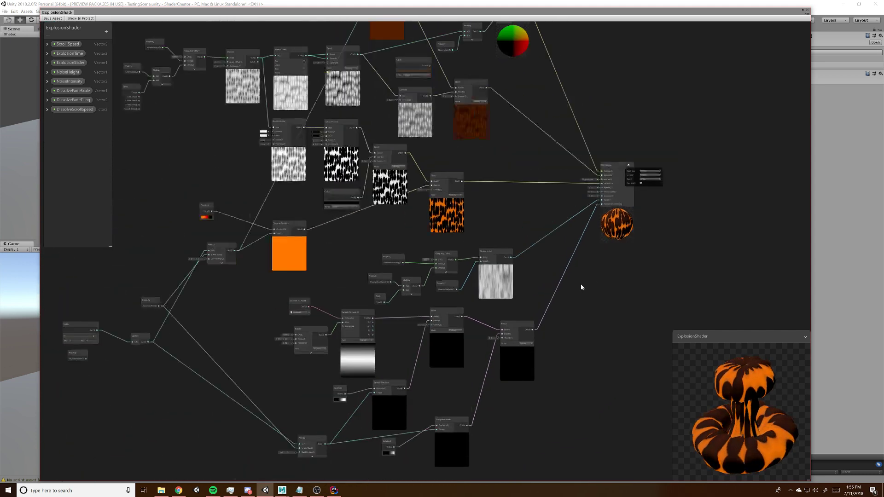
{"action": "middle_click_drag", "start_coordinate": [587, 344], "coordinate": [589, 325]}
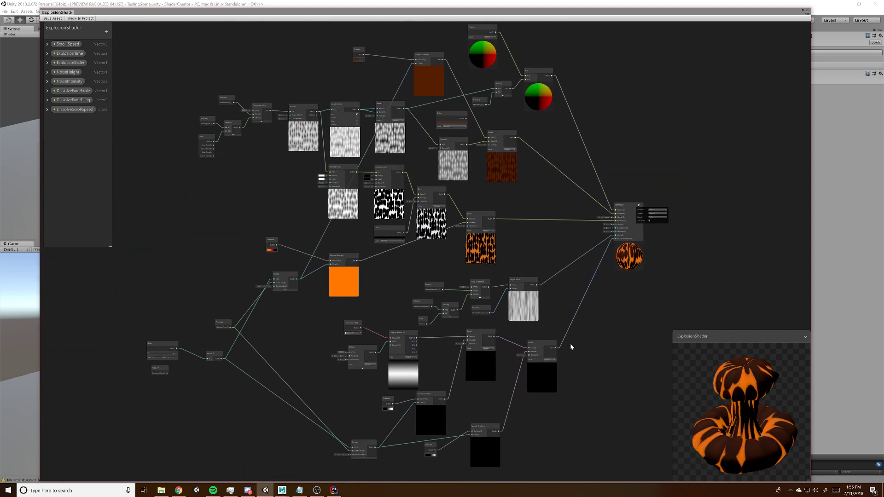
{"action": "left_click", "coordinate": [154, 355]}
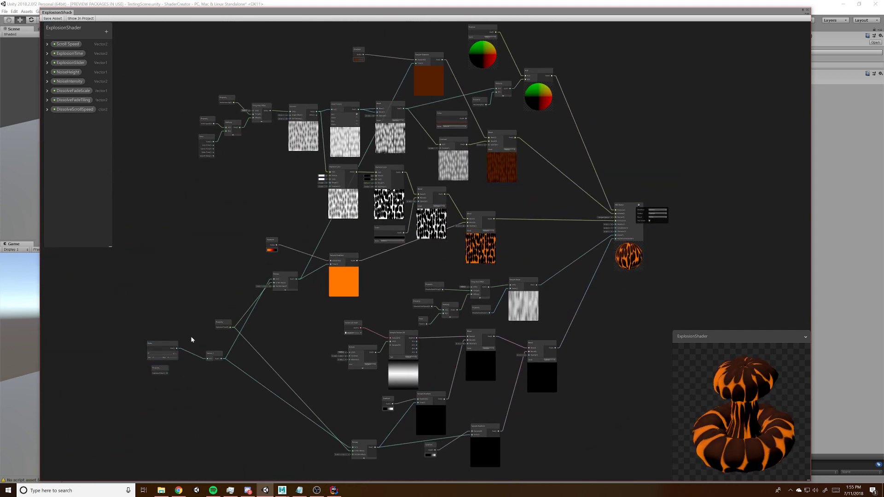
{"action": "scroll", "coordinate": [222, 399], "scroll_direction": "up", "scroll_amount": 5}
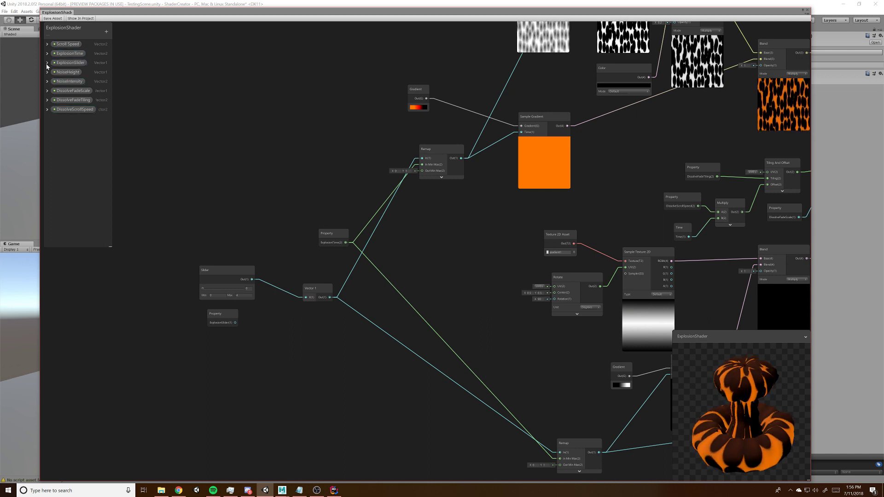
{"action": "left_click", "coordinate": [46, 63]}
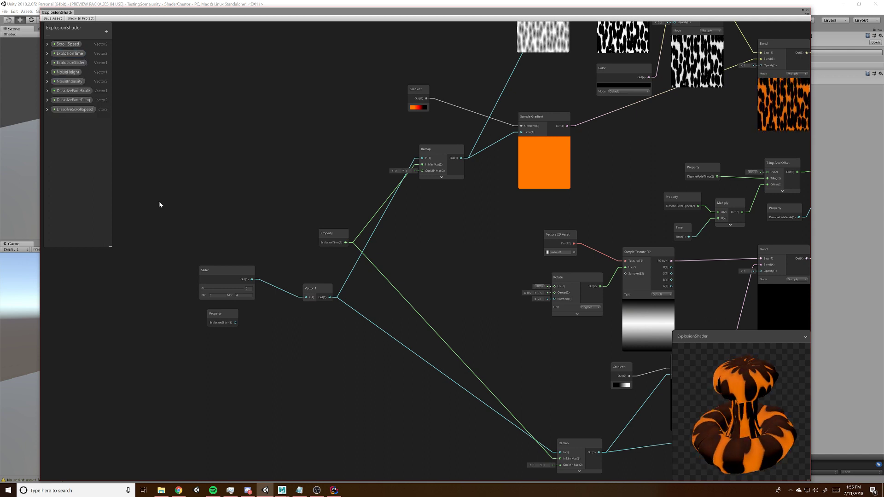